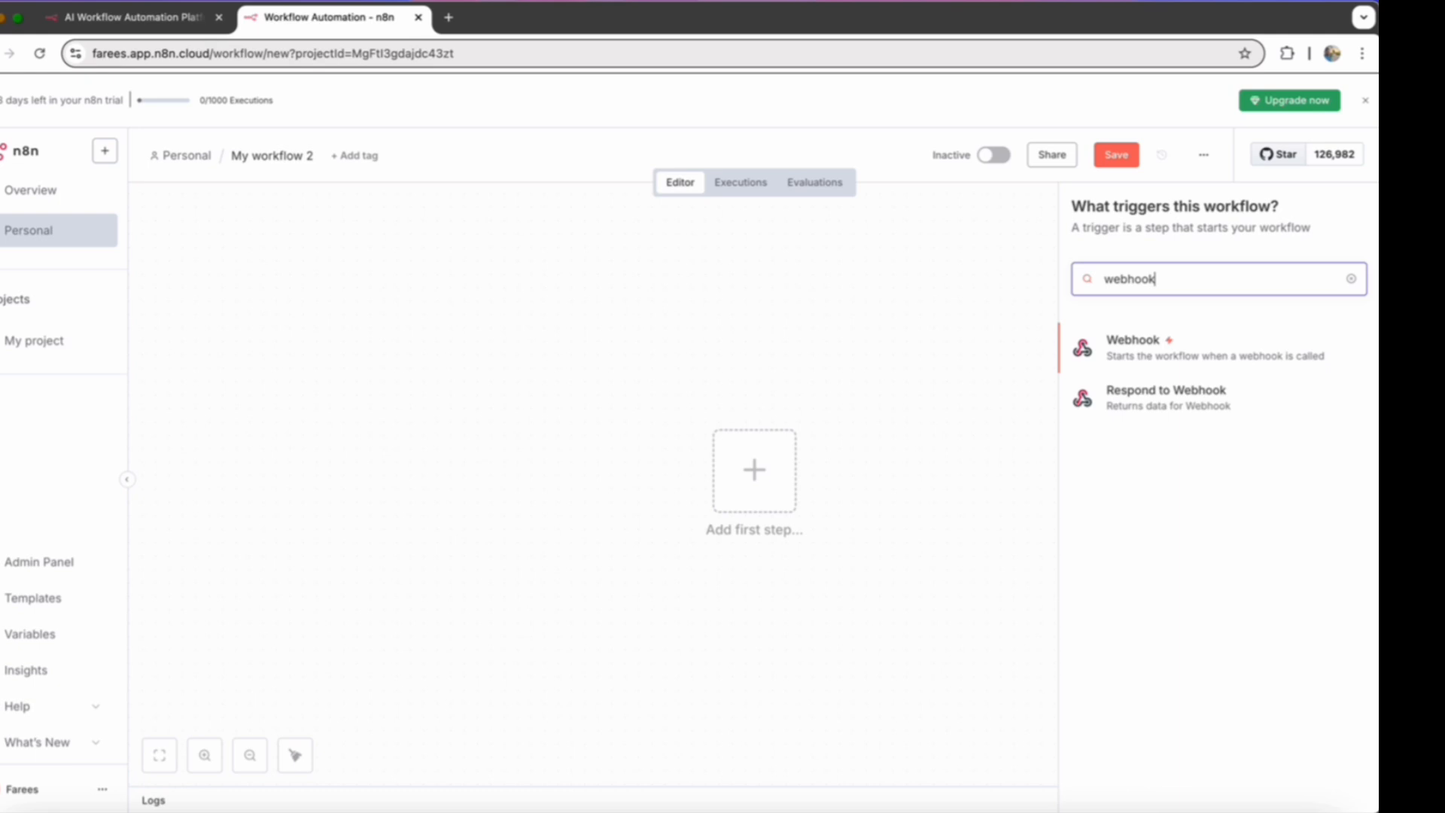
- Add a Webhook trigger to the workflow and set its path to htmlfestcher
left_click(1150, 351)
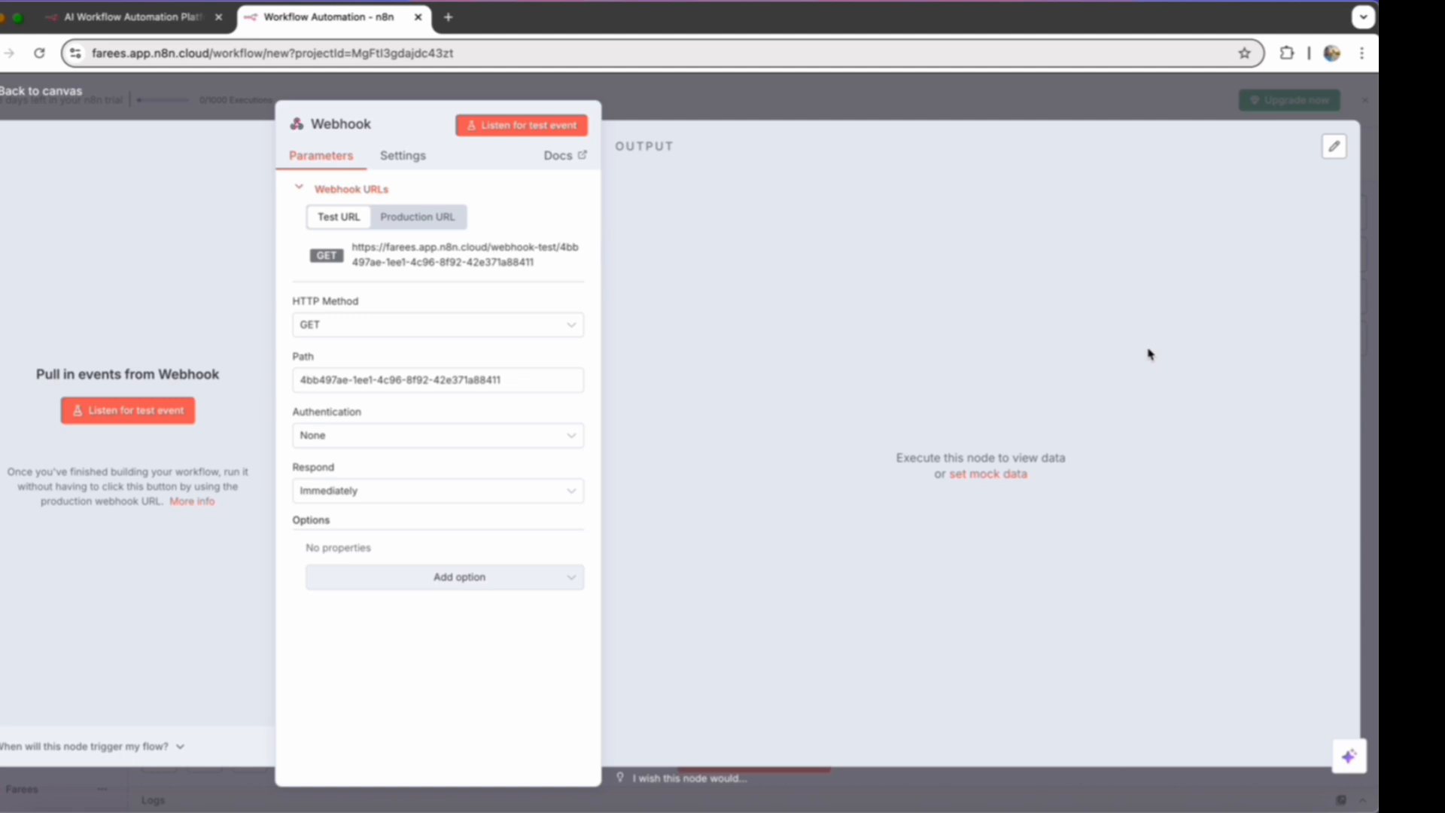
left_click(516, 389)
key("BackSpace")
key("BackSpace")
key("BackSpace")
key("BackSpace")
key("BackSpace")
key("BackSpace")
key("BackSpace")
key("BackSpace")
key("BackSpace")
key("BackSpace")
key("BackSpace")
key("BackSpace")
key("BackSpace")
key("BackSpace")
key("BackSpace")
key("BackSpace")
key("BackSpace")
key("BackSpace")
key("BackSpace")
key("BackSpace")
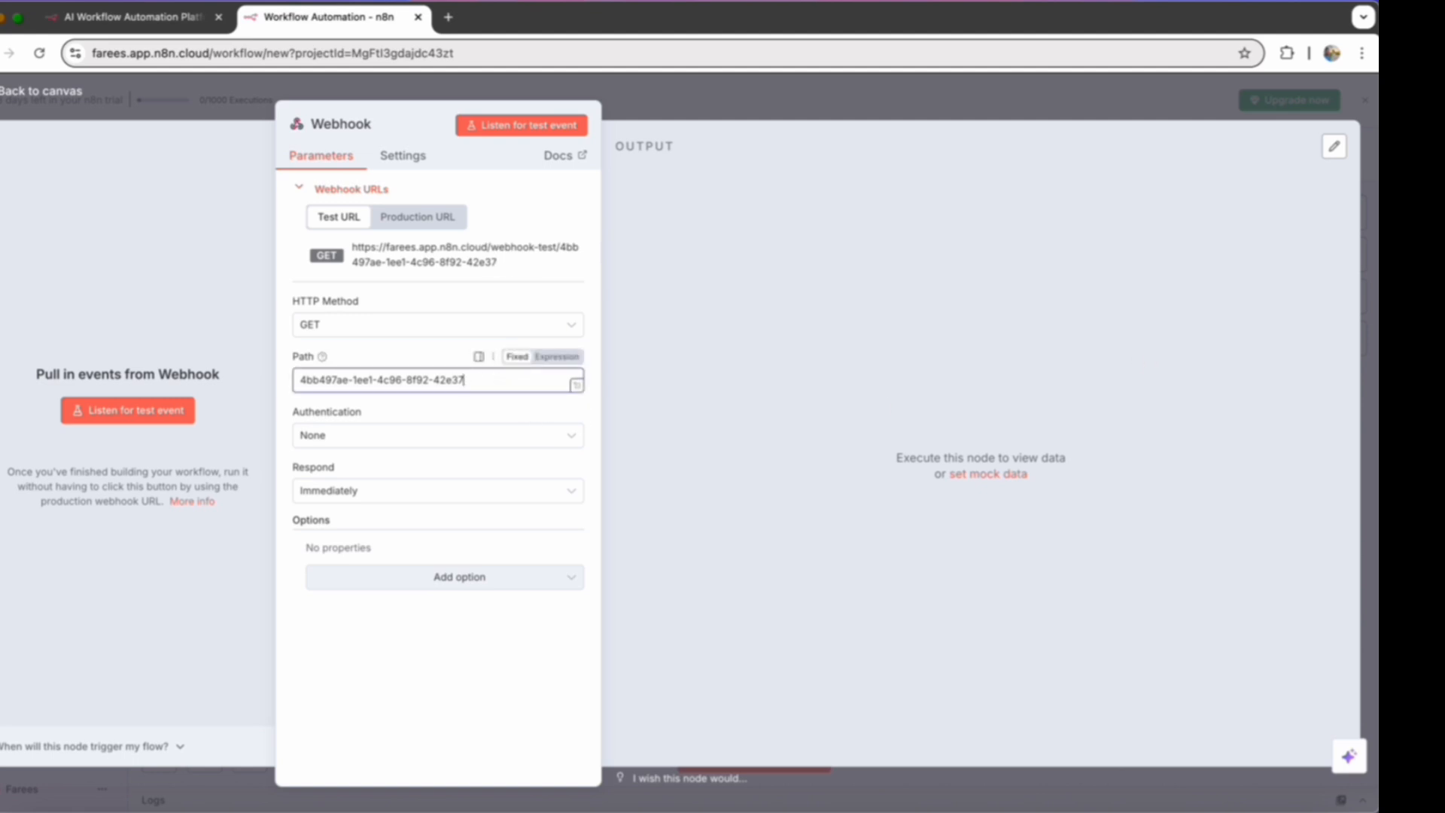
key("BackSpace")
key("BackSpace")
key("BackSpace")
key("BackSpace")
key("BackSpace")
key("BackSpace")
key("BackSpace")
key("BackSpace")
key("BackSpace")
key("BackSpace")
key("BackSpace")
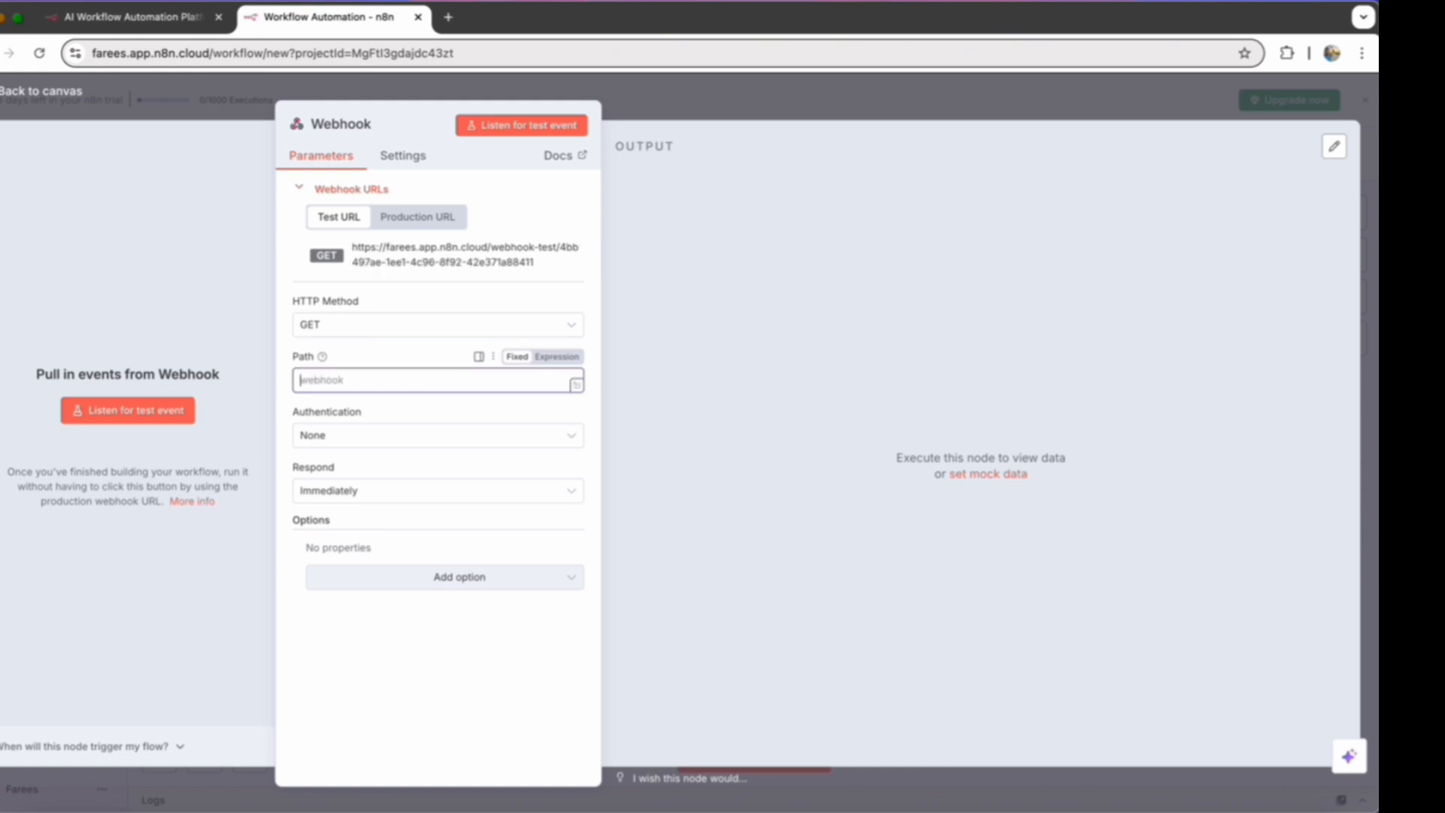
type("htmlfestcher")
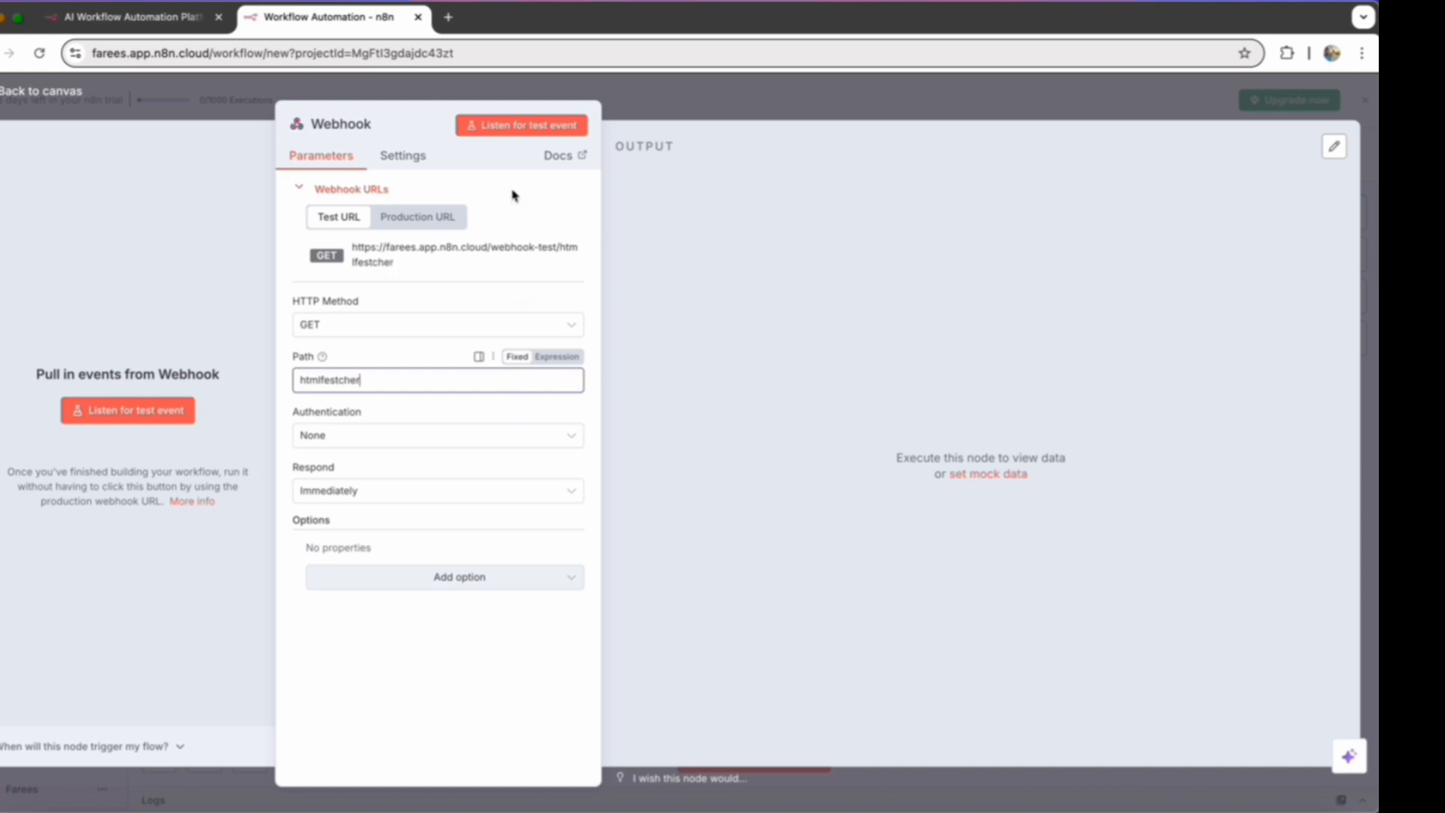
left_click(38, 91)
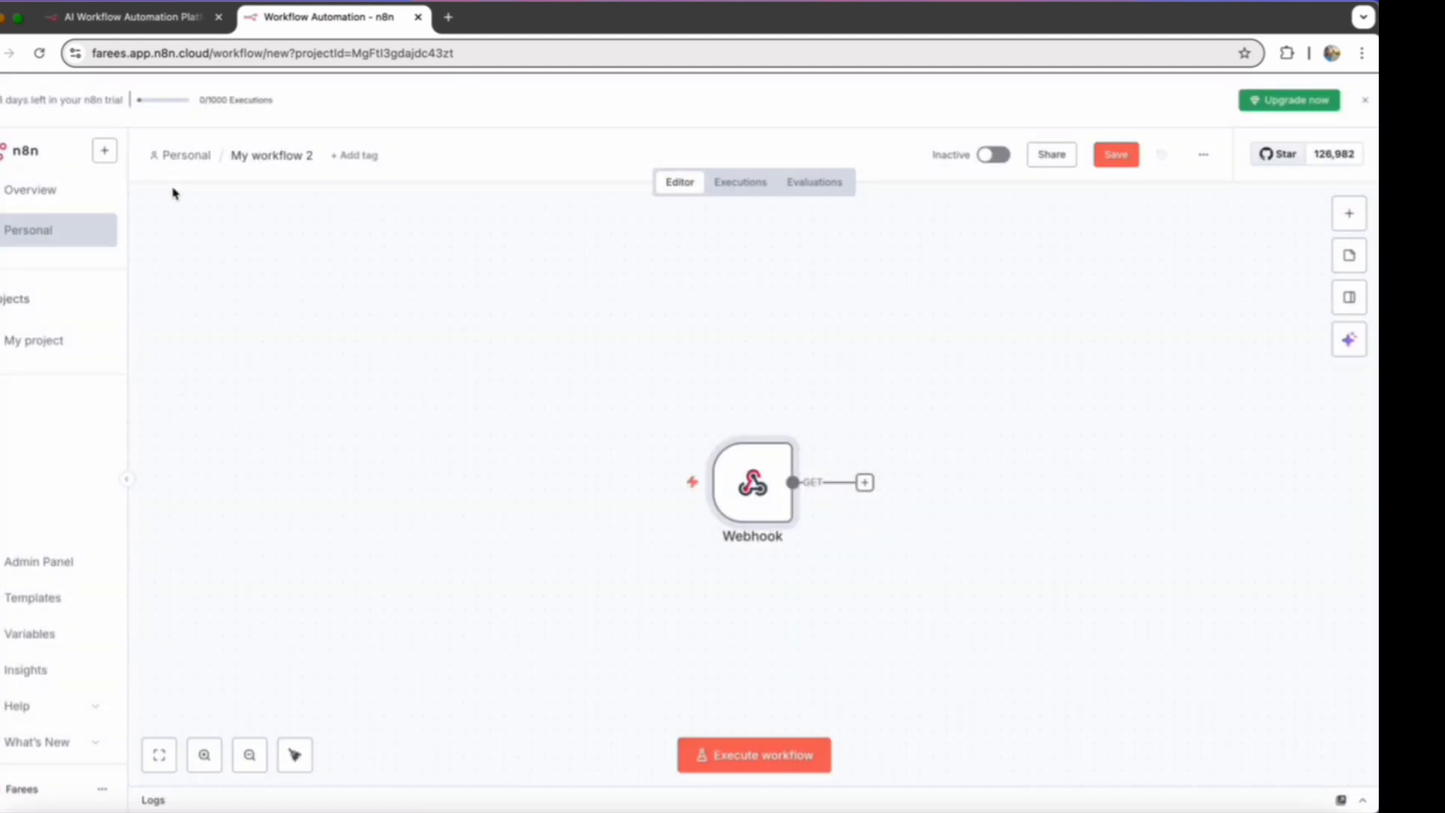
- Add an HTTP Request node after the Webhook, leaving its parameters at their defaults
scroll(918, 516, "right", 2)
scroll(918, 516, "right", 6)
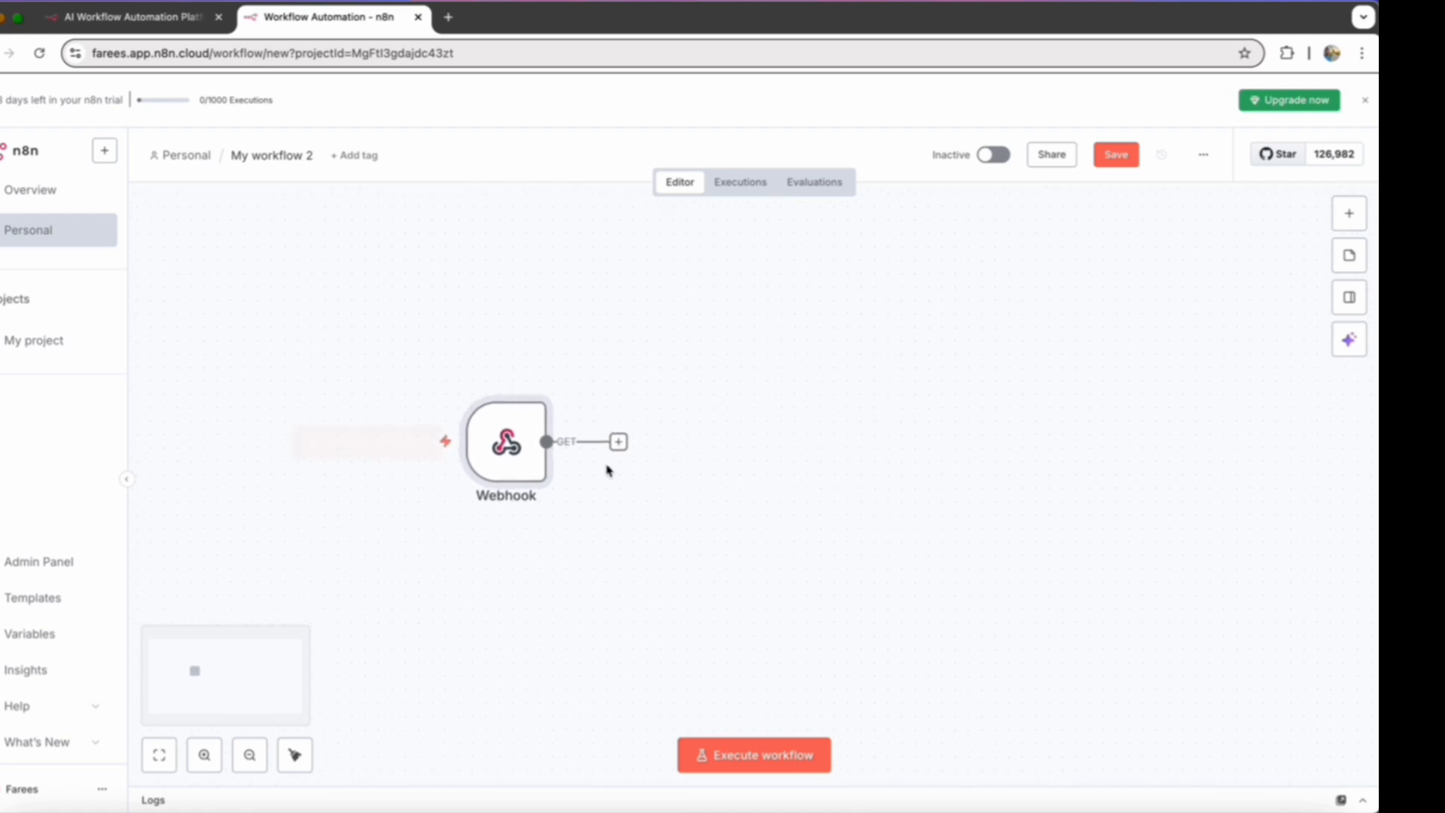
left_click(618, 442)
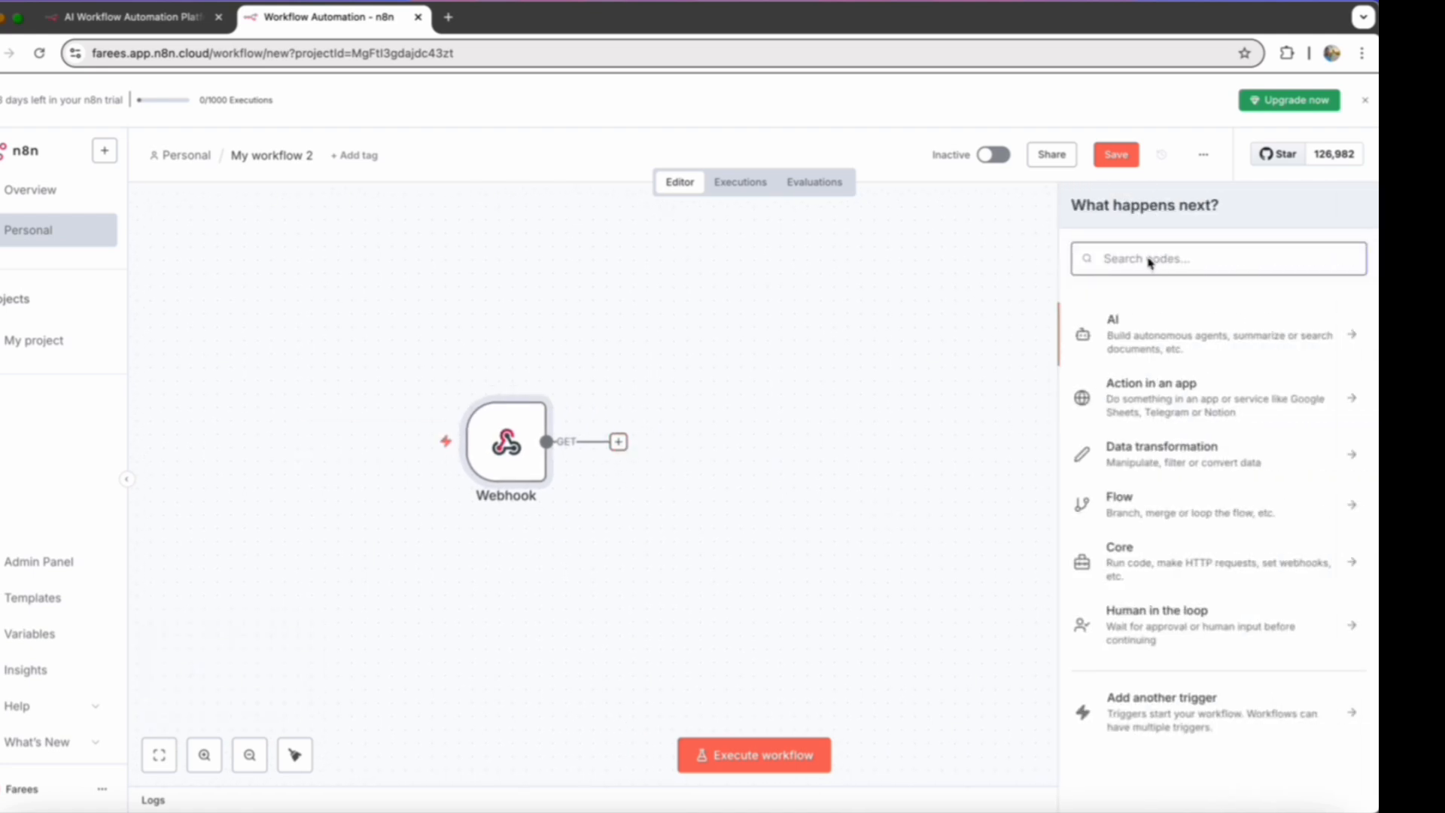
type("http")
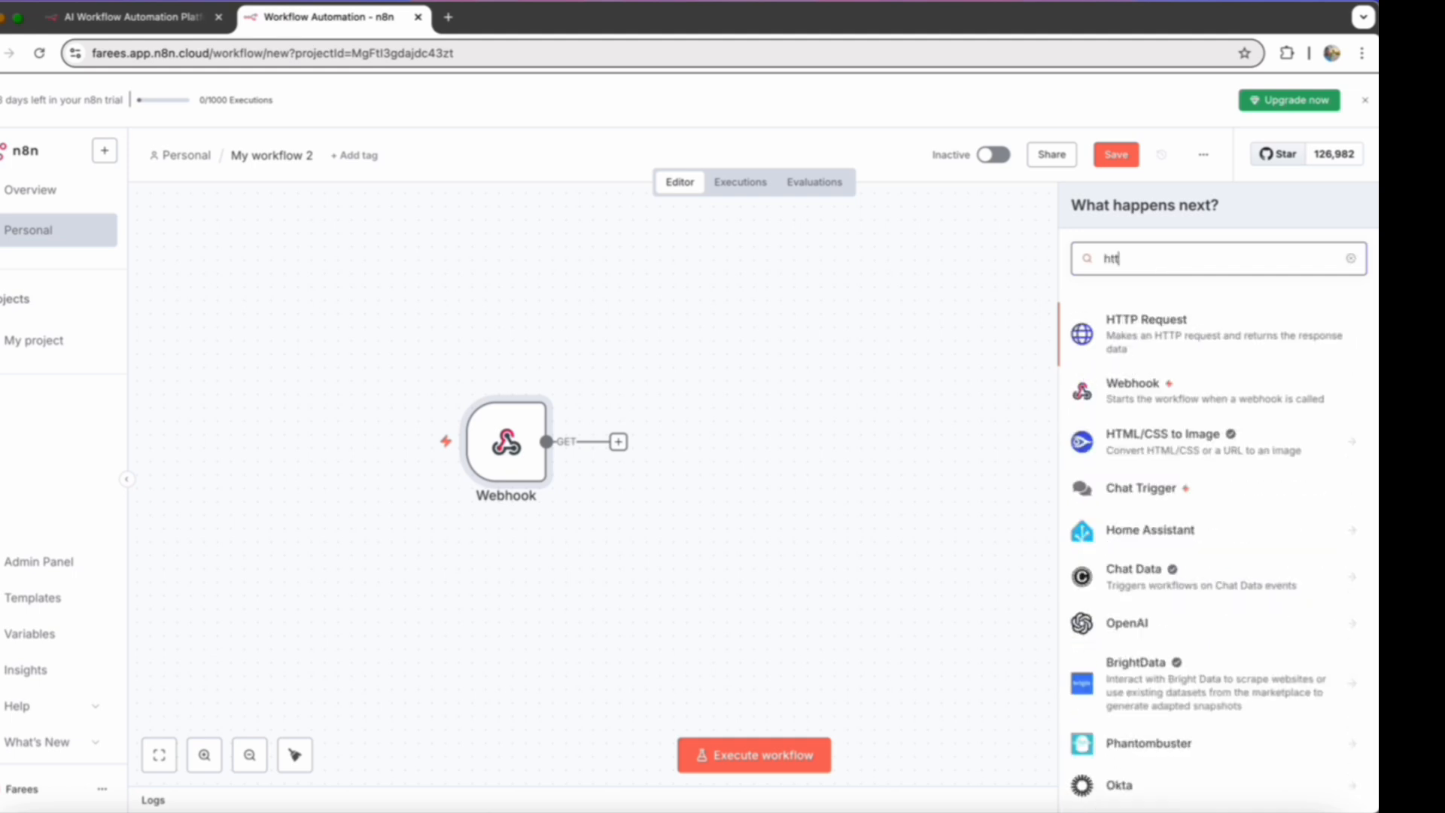
left_click(1145, 328)
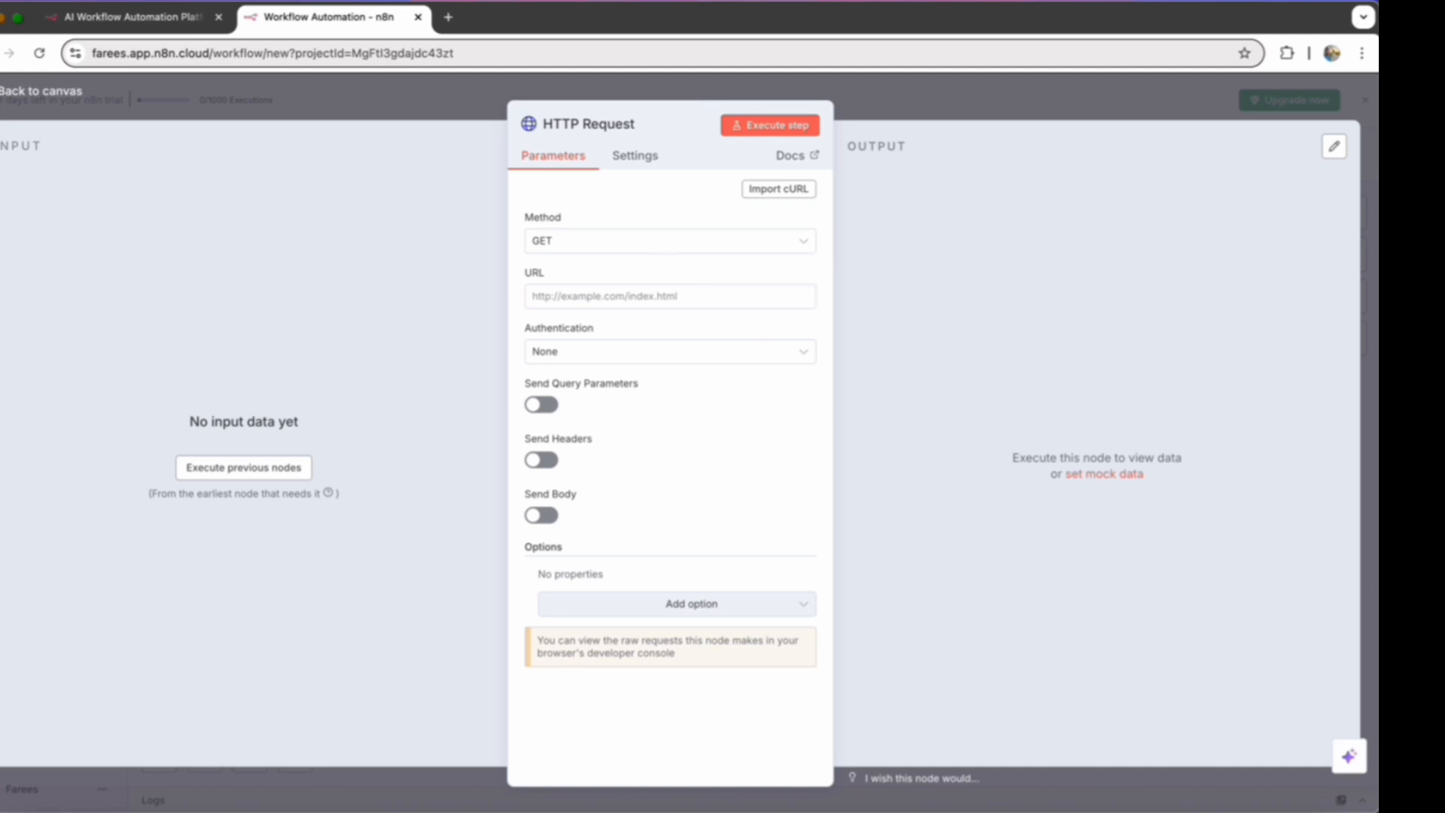
left_click(16, 91)
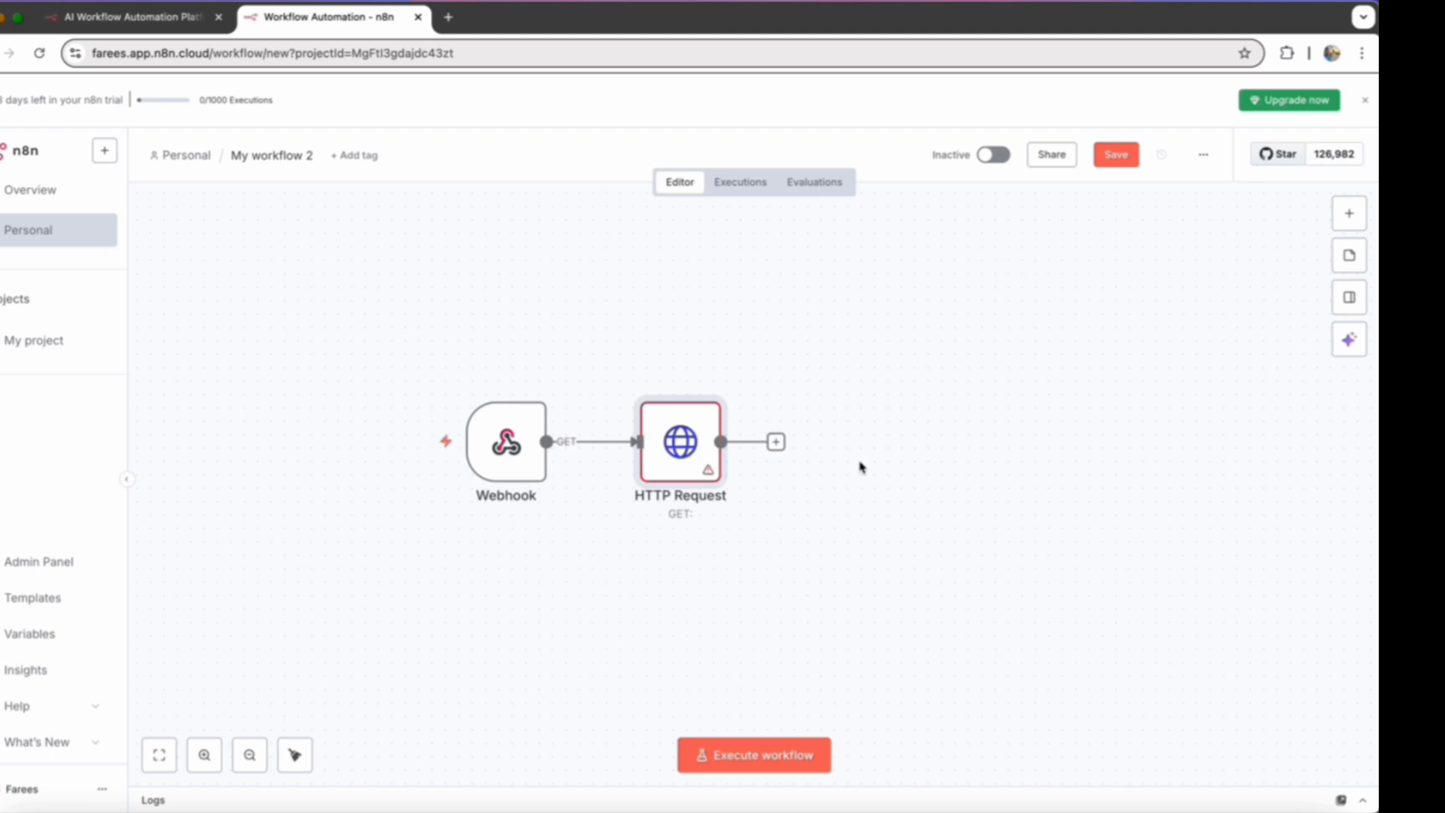
- Add an AI Agent after HTTP Request, set its prompt source to Define below and paste in the prepared user message
scroll(783, 471, "right", 3)
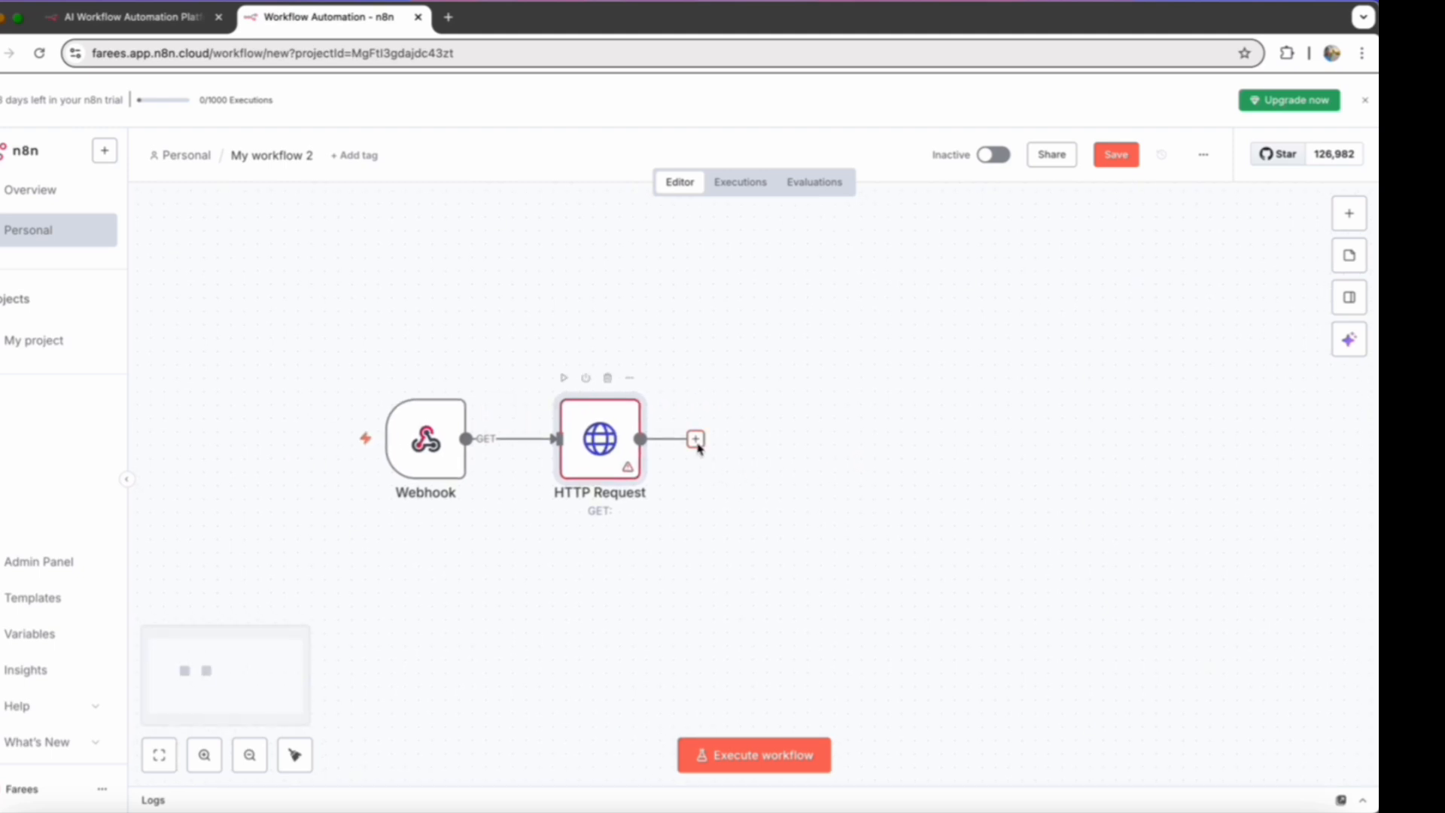
left_click(697, 443)
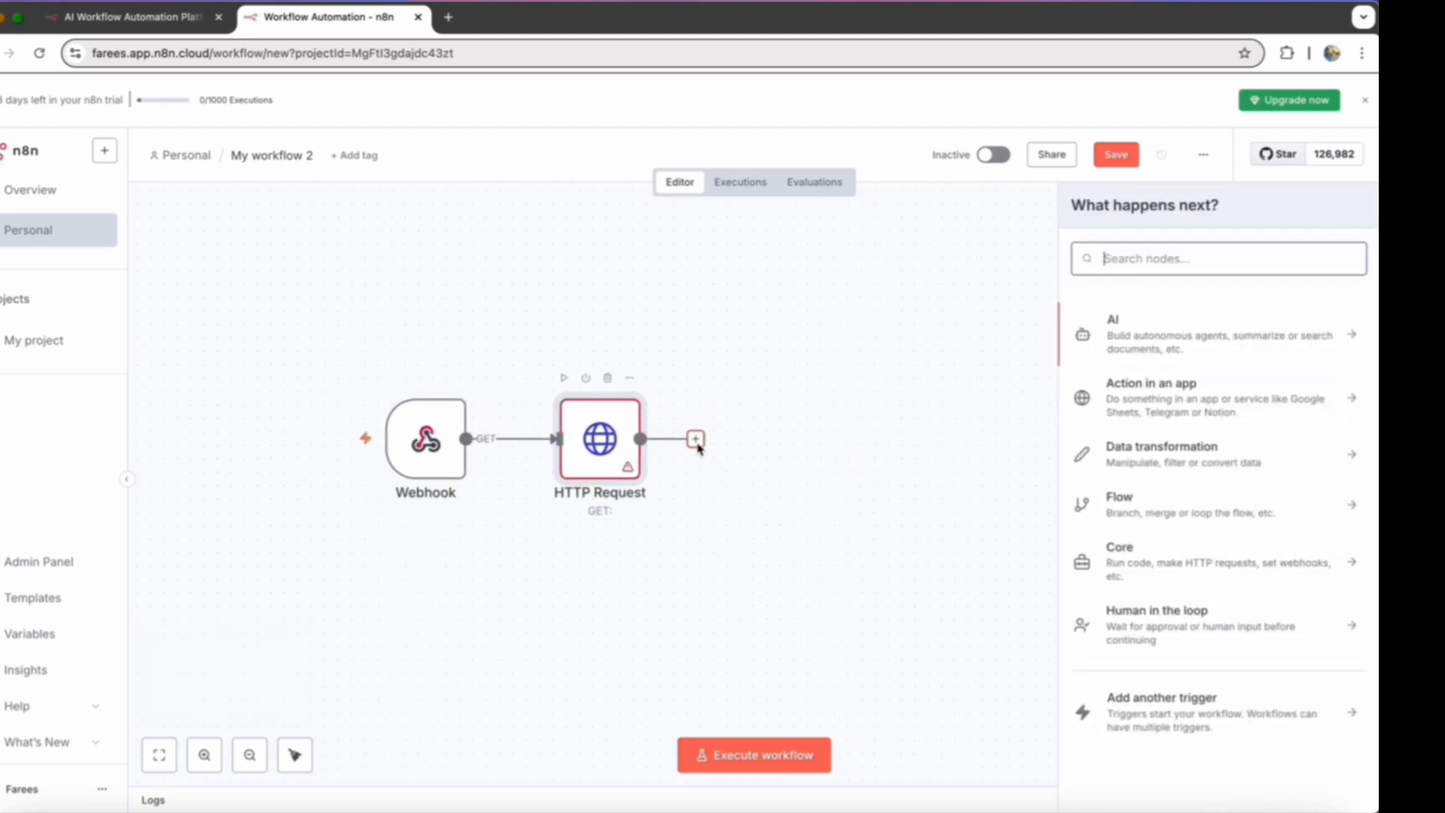
left_click(1156, 348)
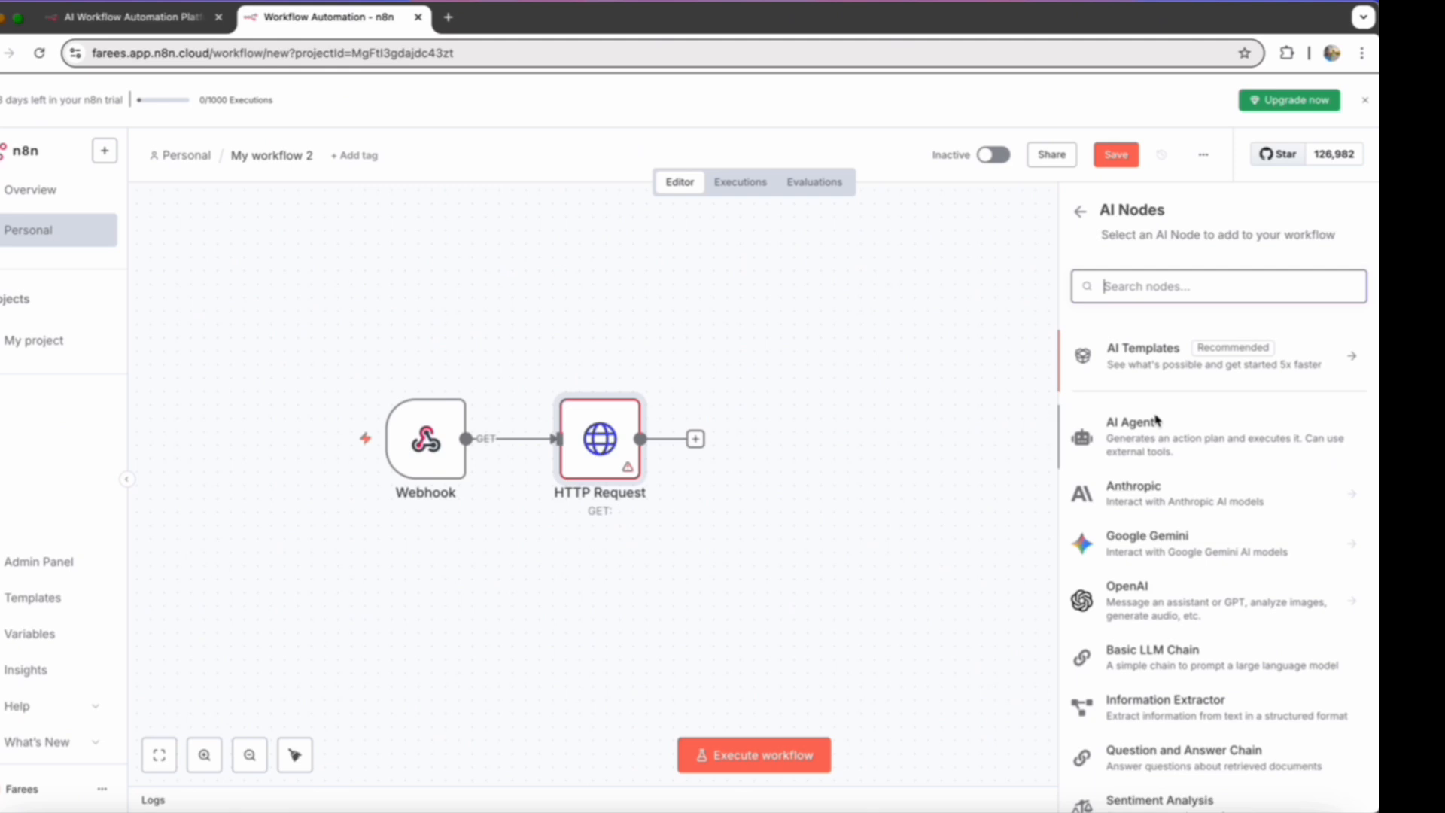
left_click(1154, 447)
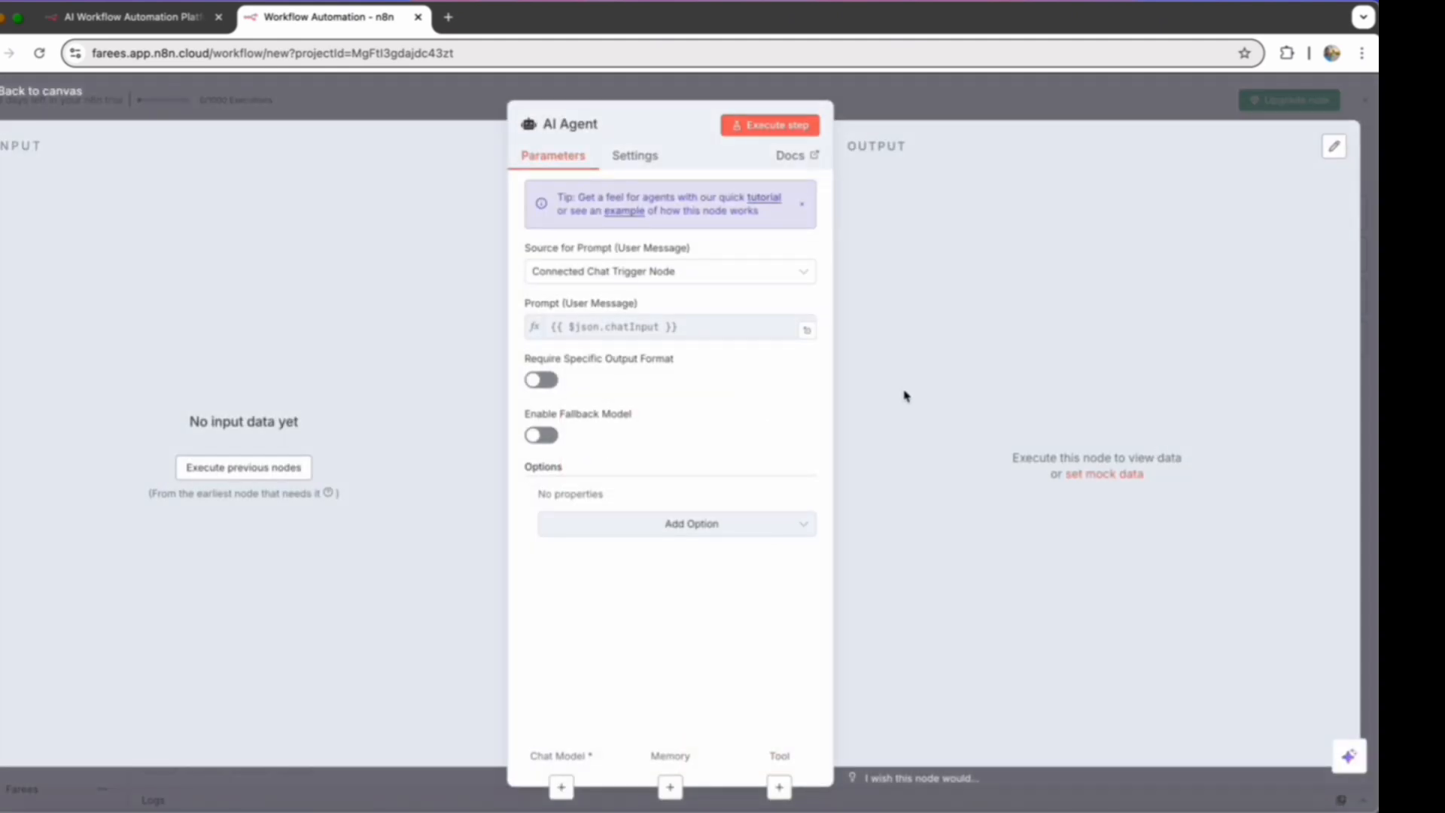
left_click(804, 272)
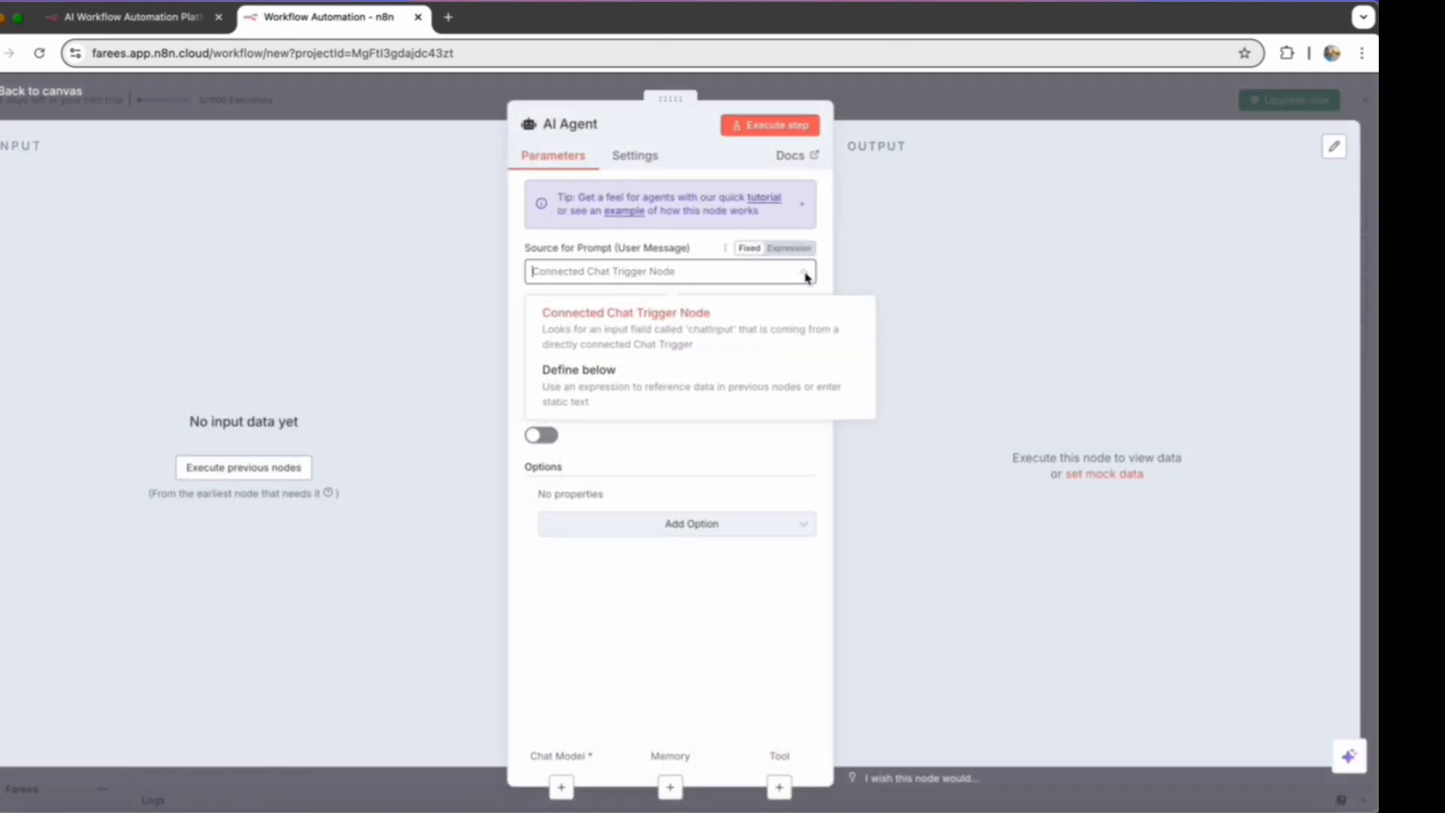
left_click(675, 385)
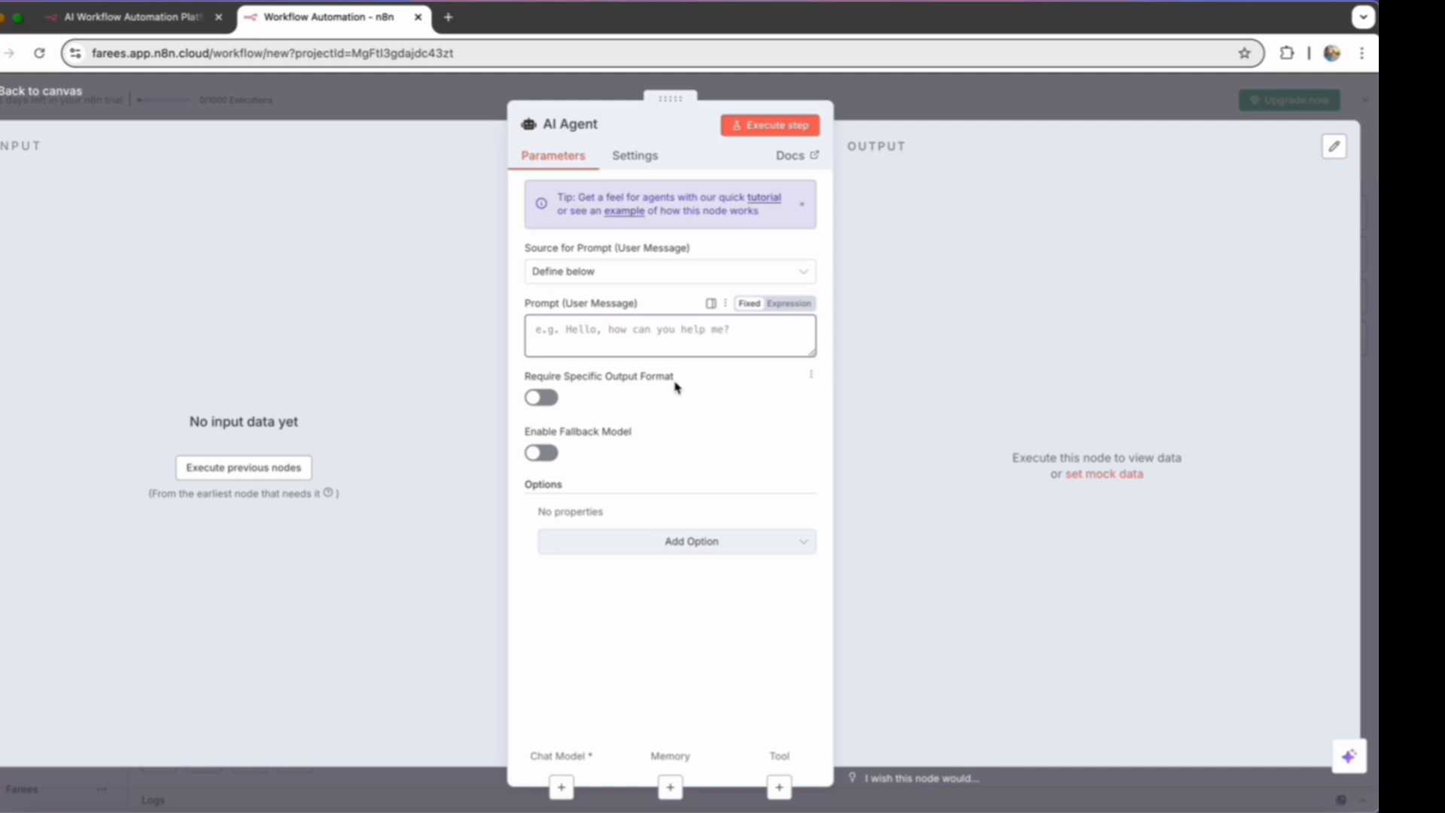
key("super+v")
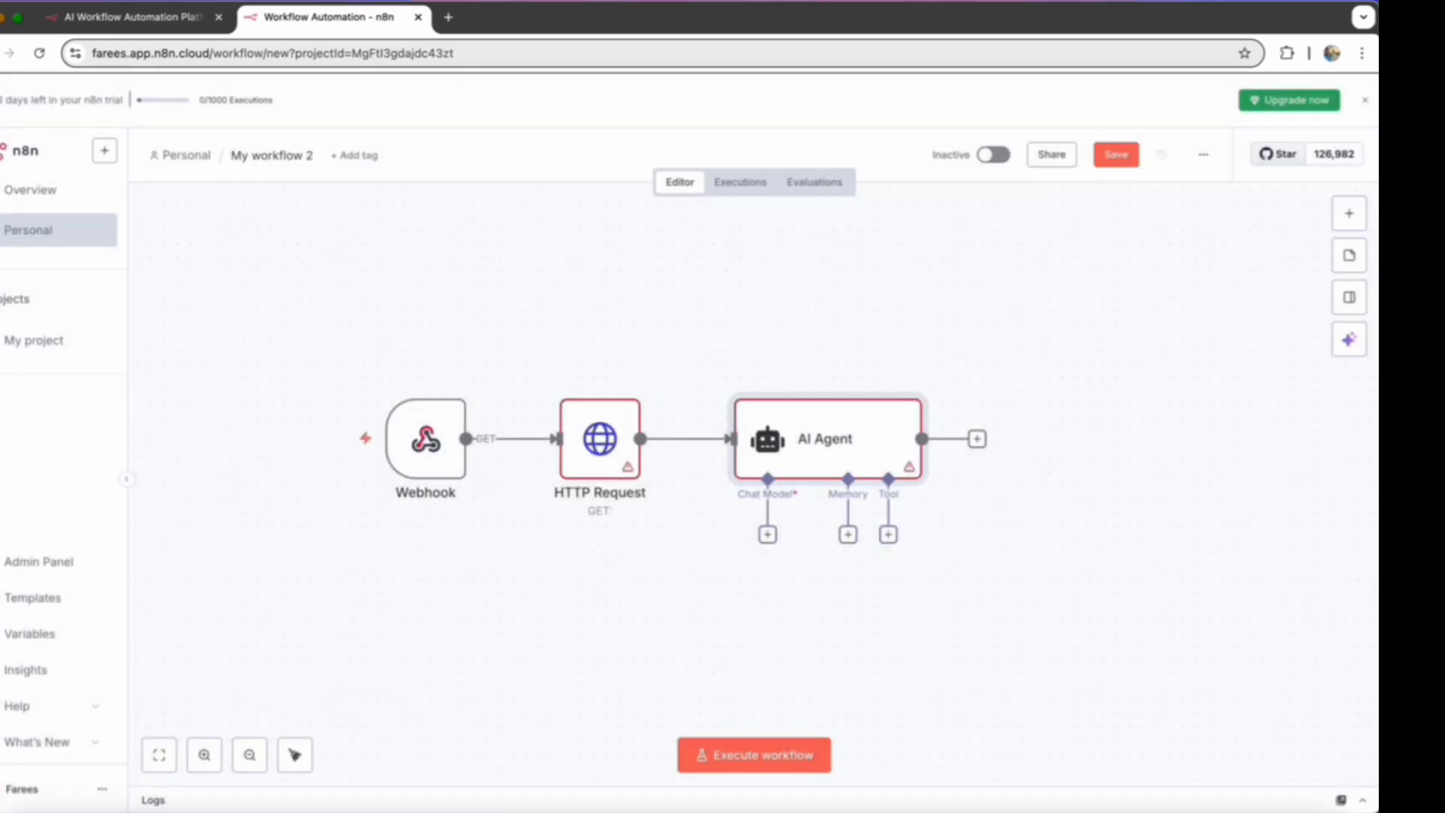
- Attach a Google Gemini Chat Model to the AI Agent as its chat model
scroll(707, 575, "down", 3)
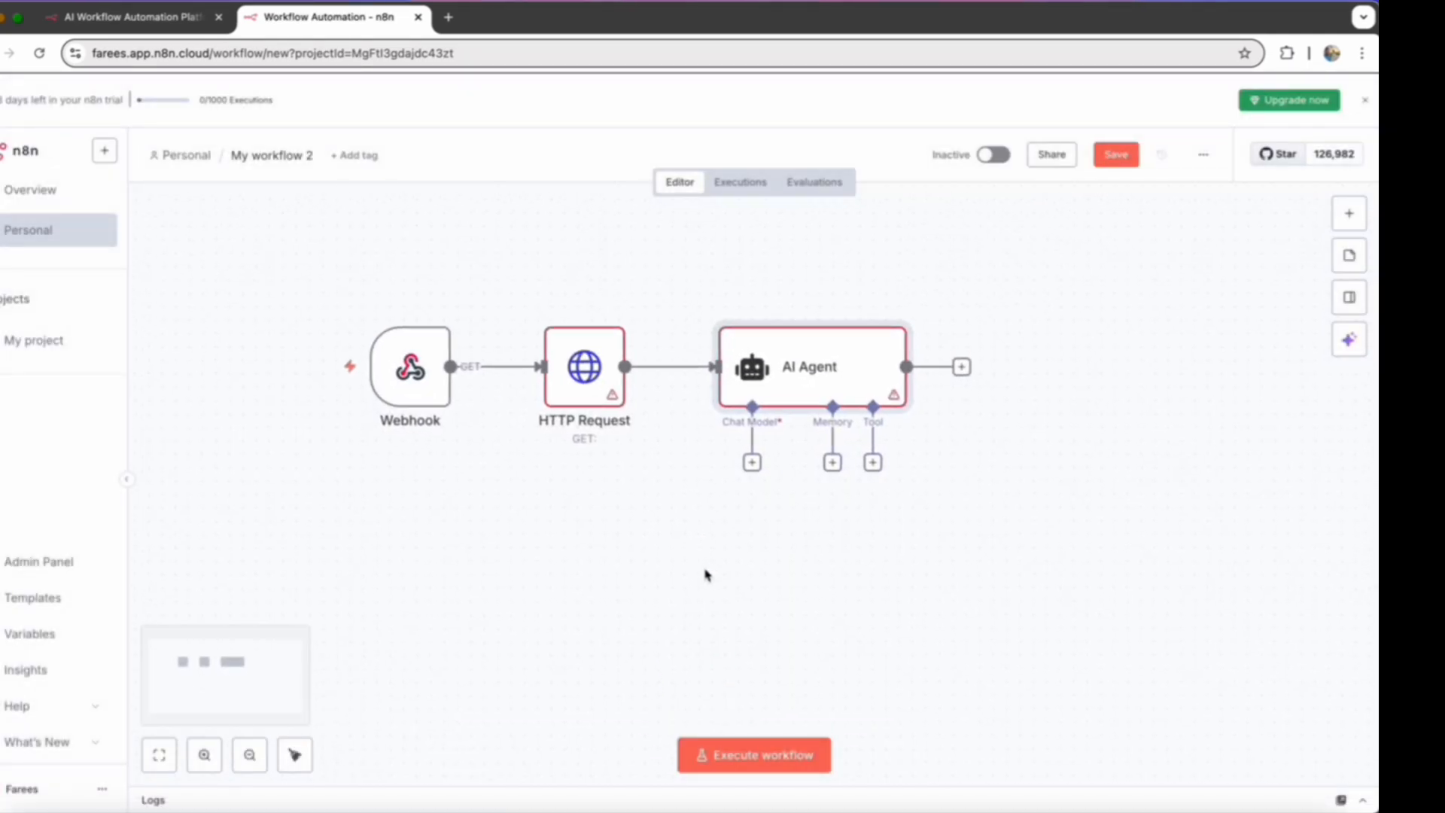
left_click(745, 444)
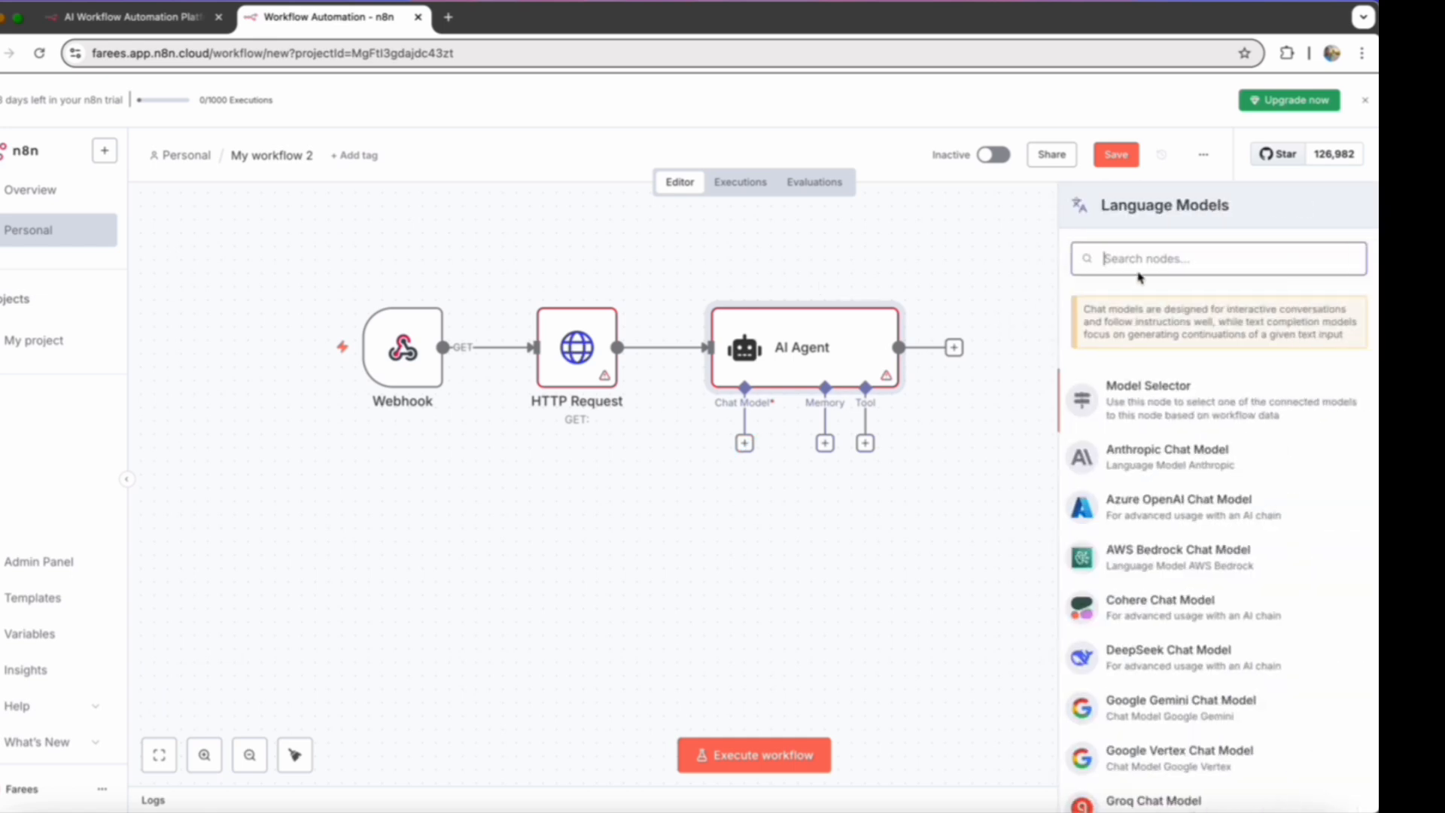
type("g")
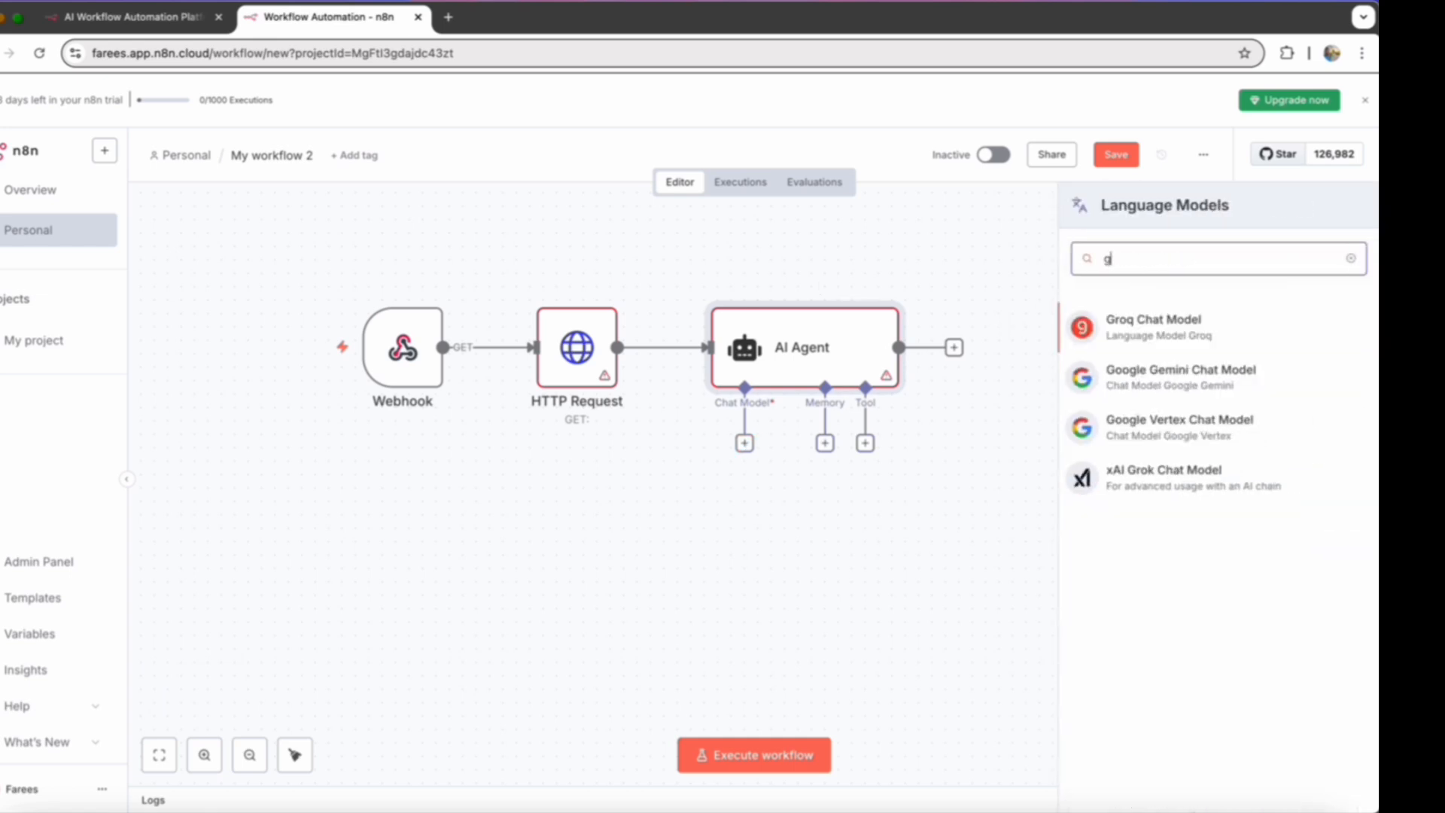
type("emini")
left_click(1198, 331)
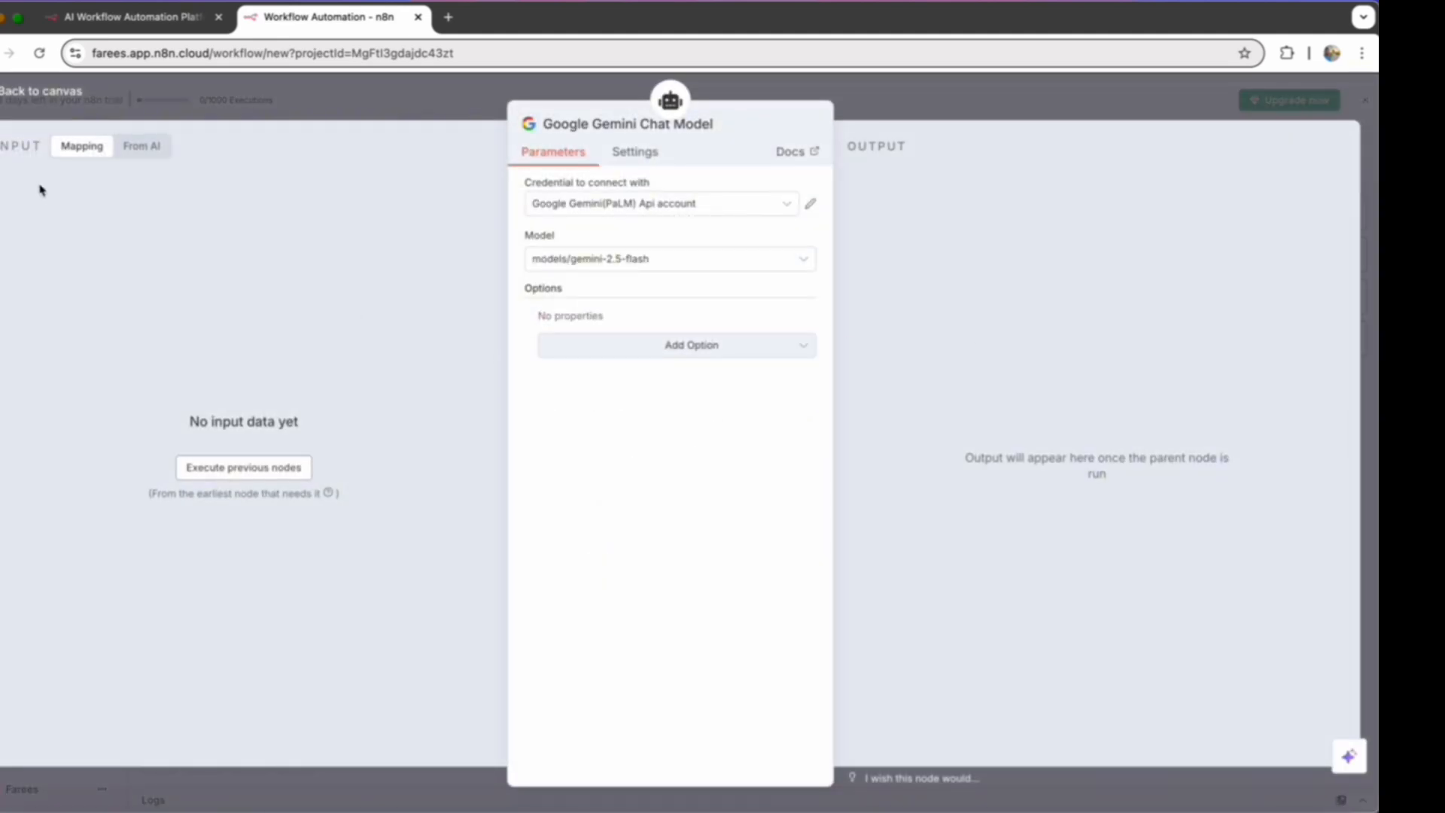
key("Escape")
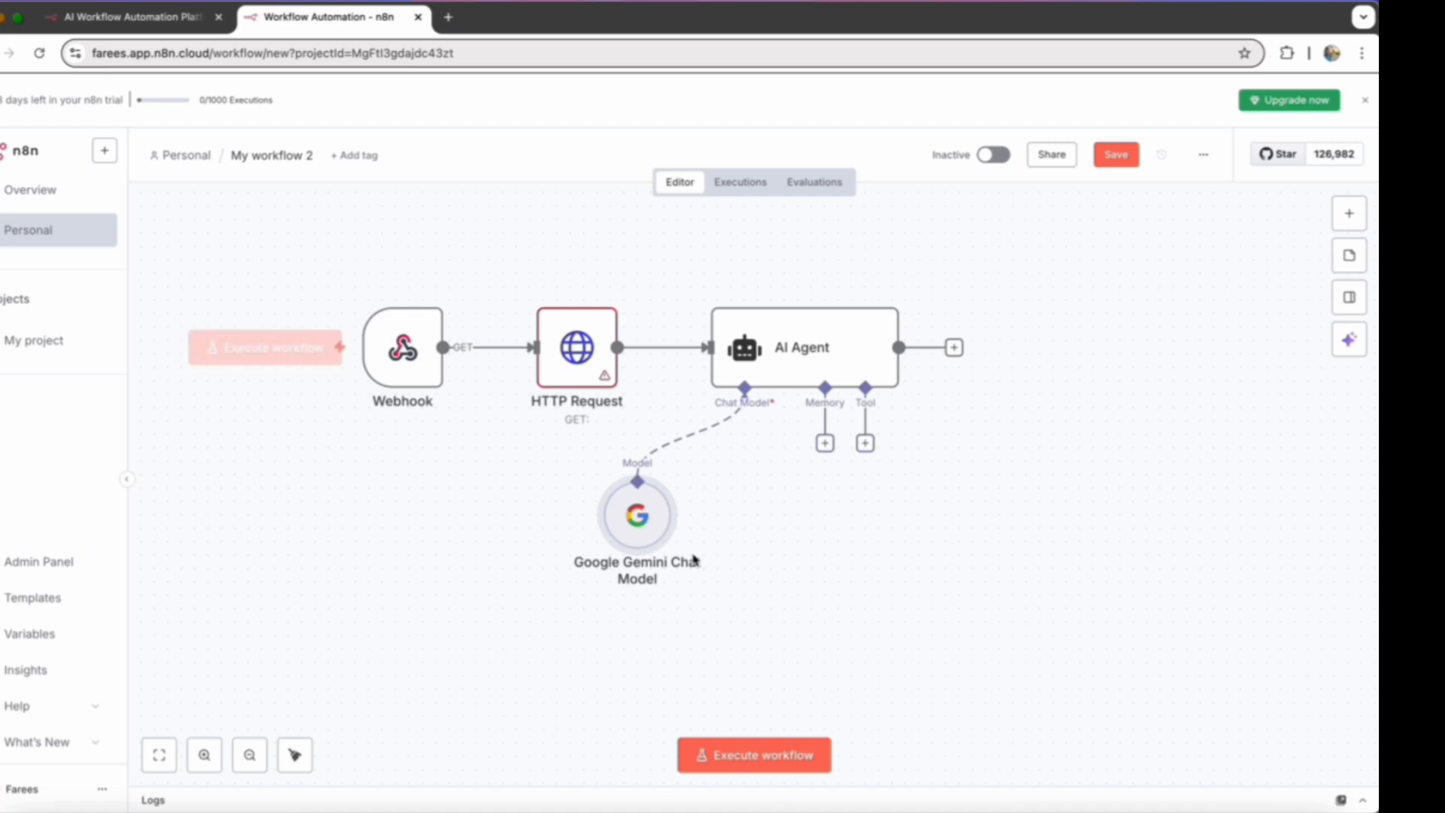
- Move the AI Agent farther right of HTTP Request and place the Google Gemini Chat Model directly beneath it
scroll(924, 550, "down", 2)
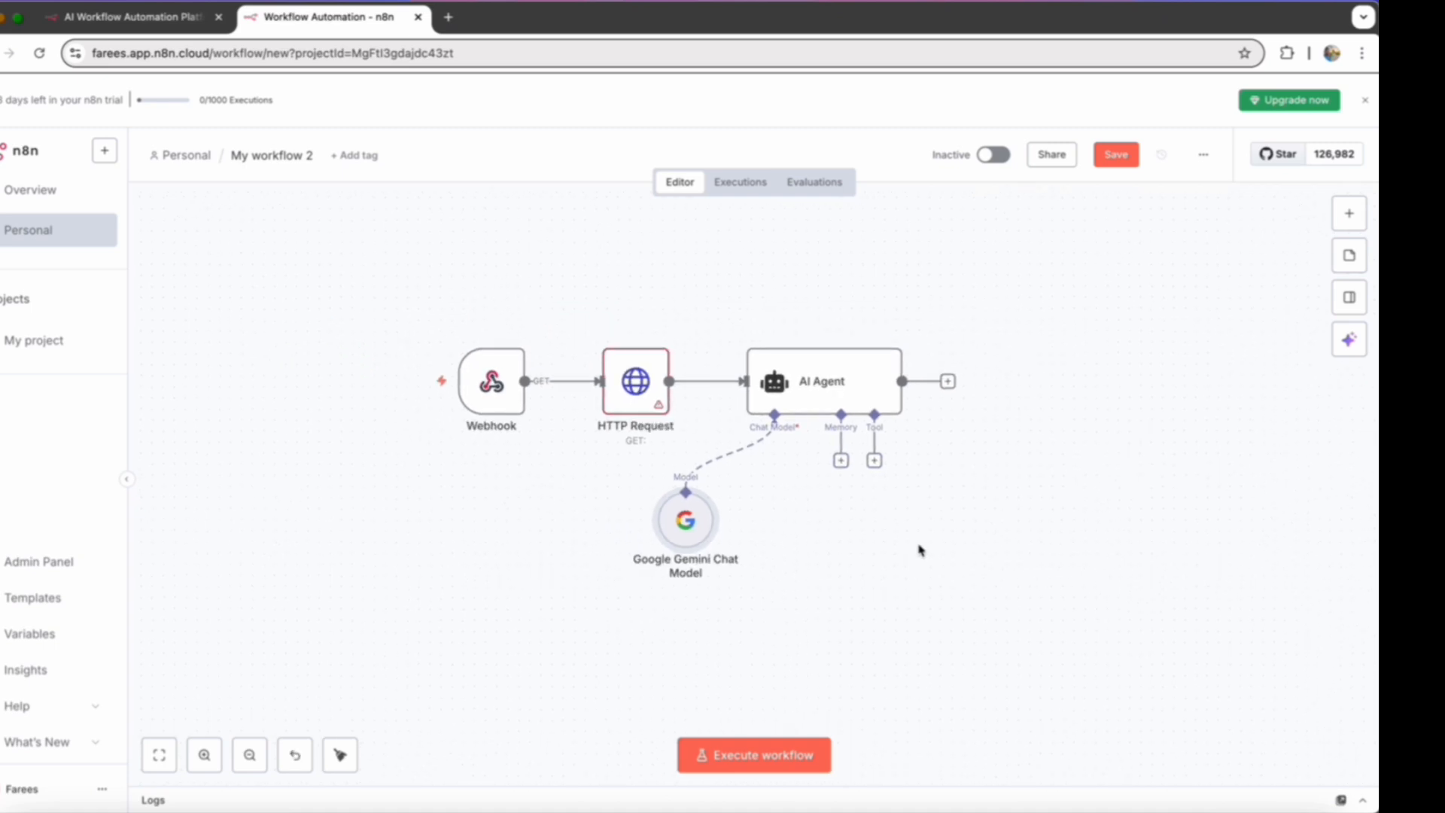
scroll(922, 551, "right", 3)
scroll(919, 550, "down", 2)
scroll(919, 550, "left", 1)
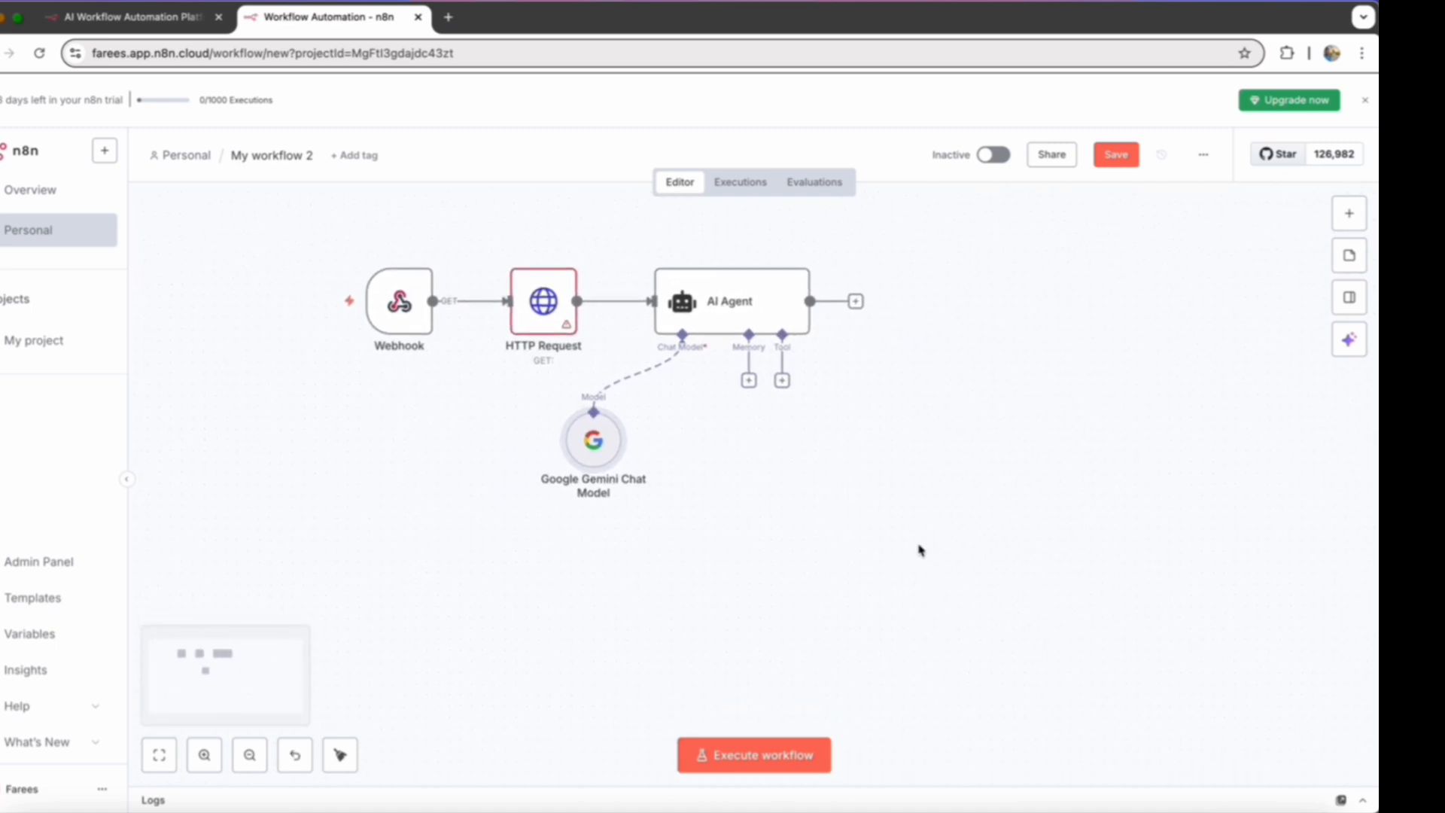
left_click_drag(753, 311, 964, 279)
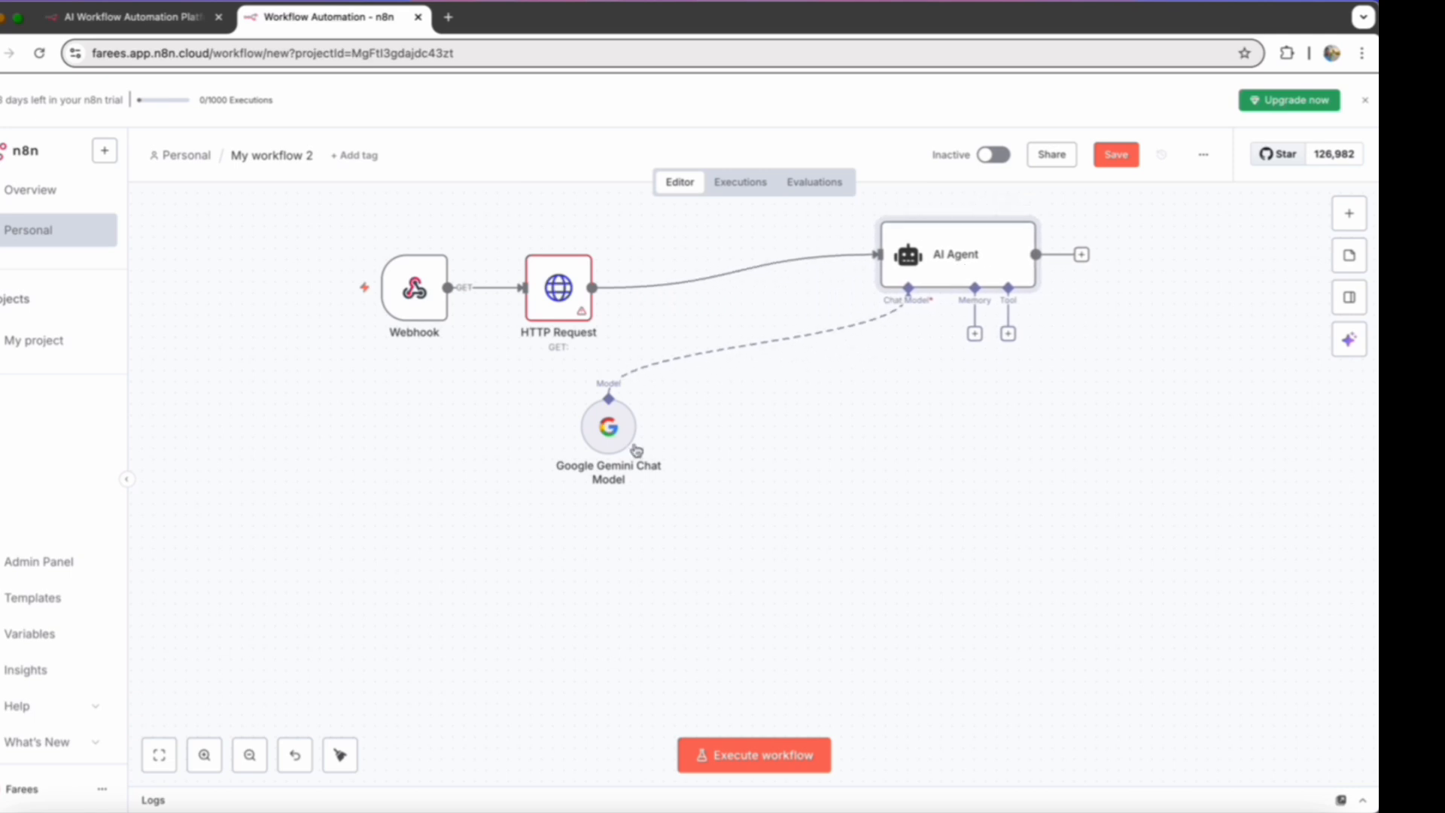
left_click_drag(625, 445, 906, 419)
scroll(683, 462, "right", 3)
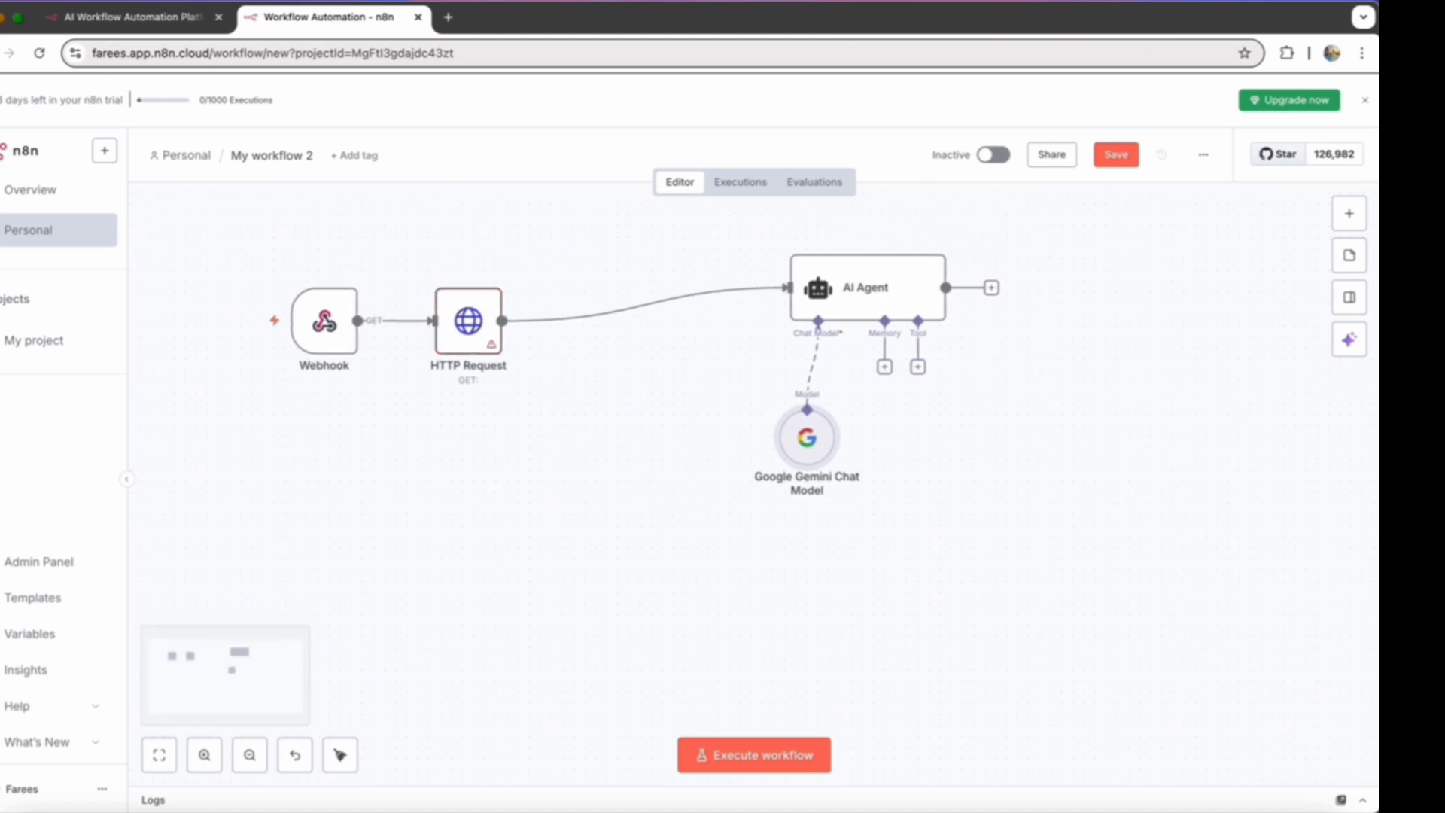
- Add a second, unconnected AI Agent, set its prompt source to Define below and paste in its user message
left_click(1349, 213)
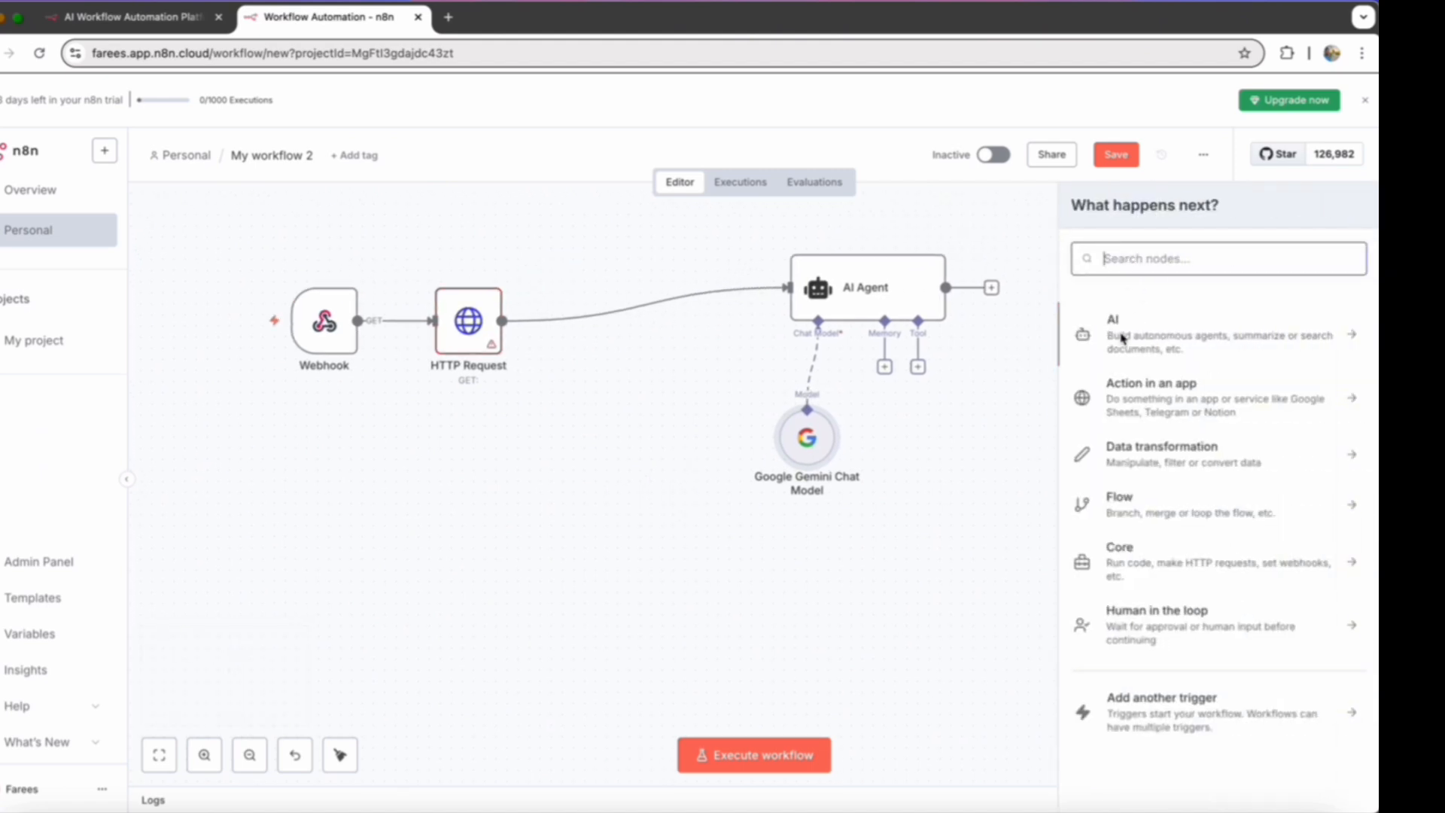
left_click(1122, 336)
left_click(1135, 432)
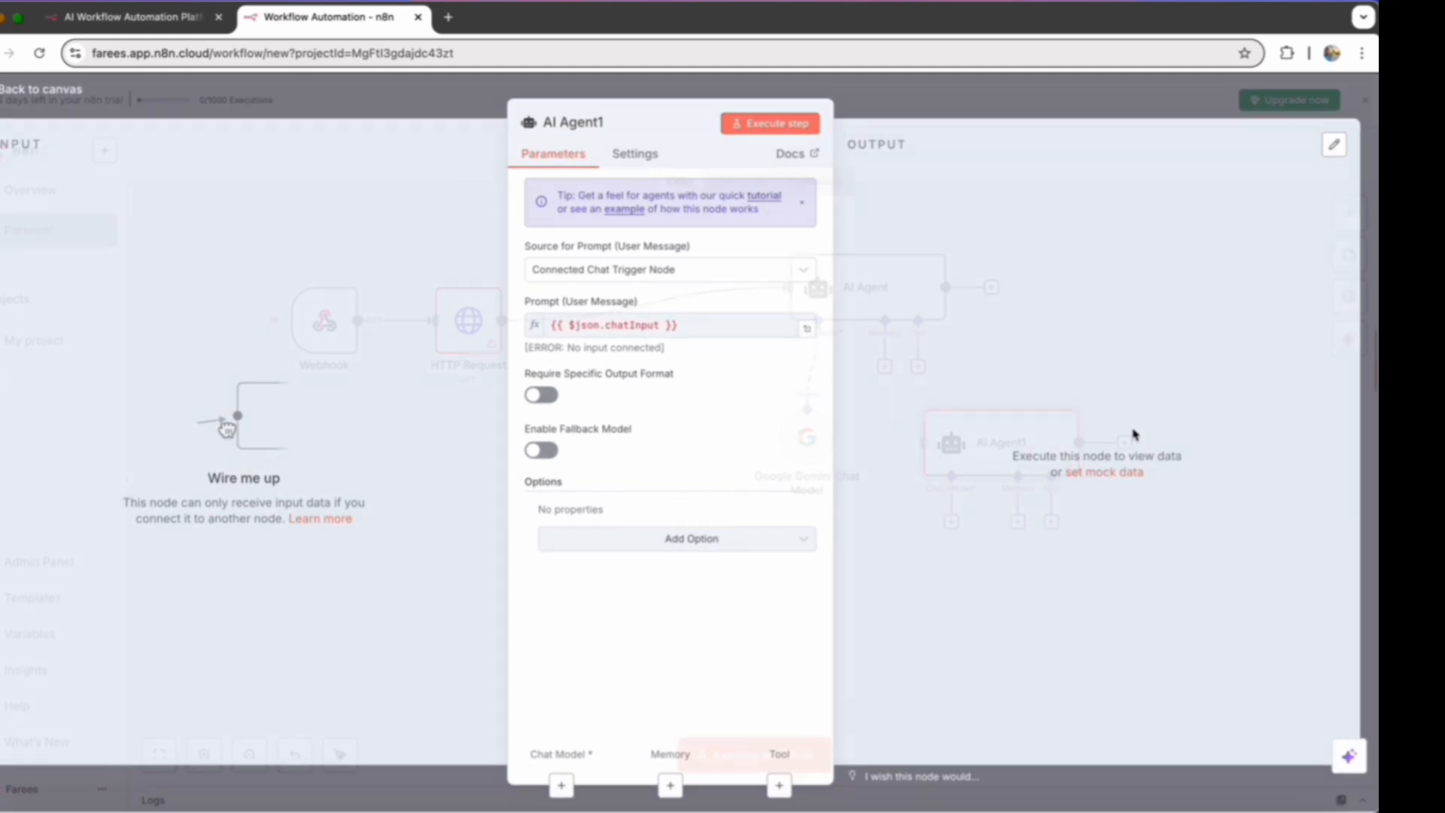
left_click(795, 280)
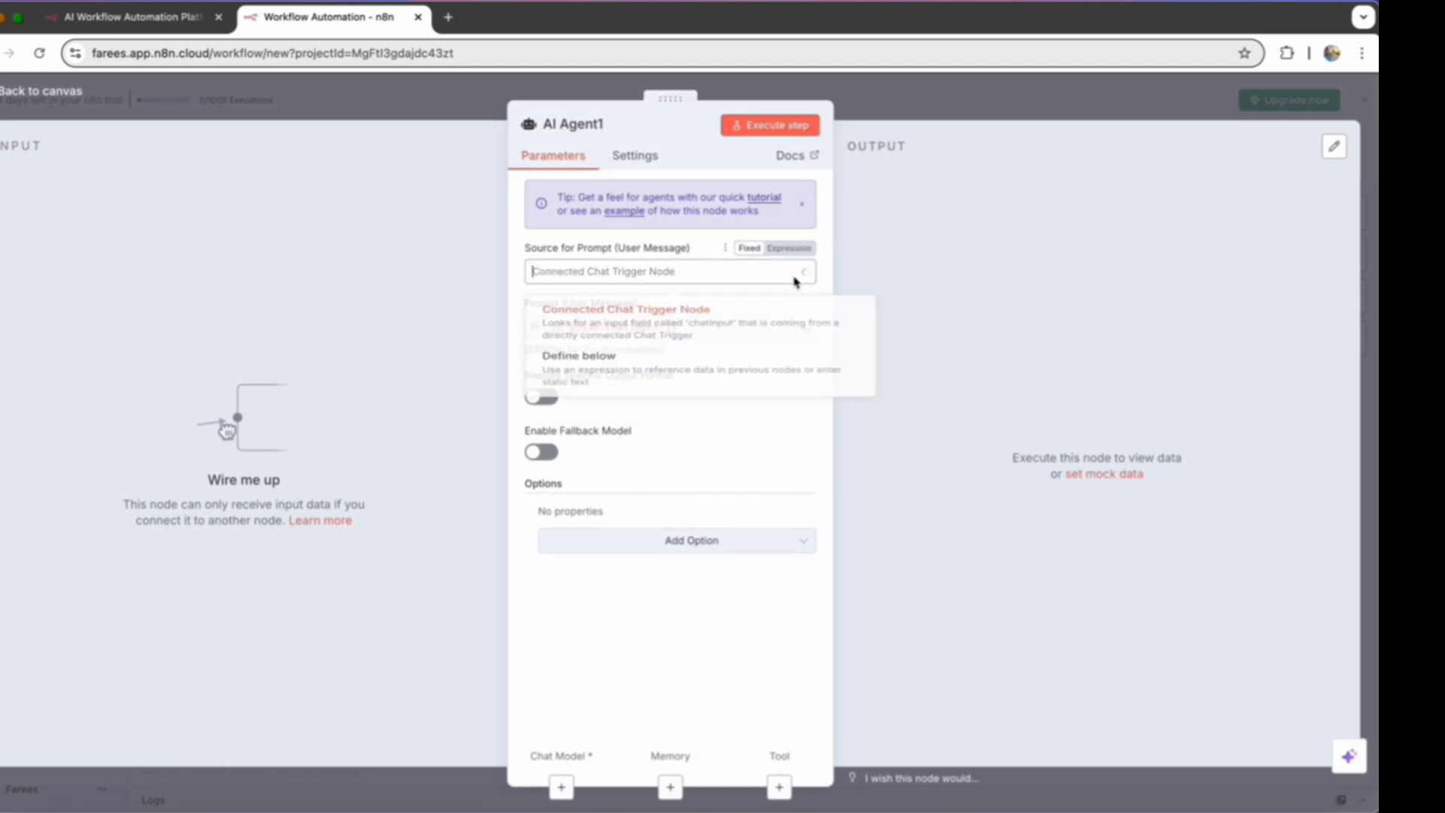
left_click(680, 375)
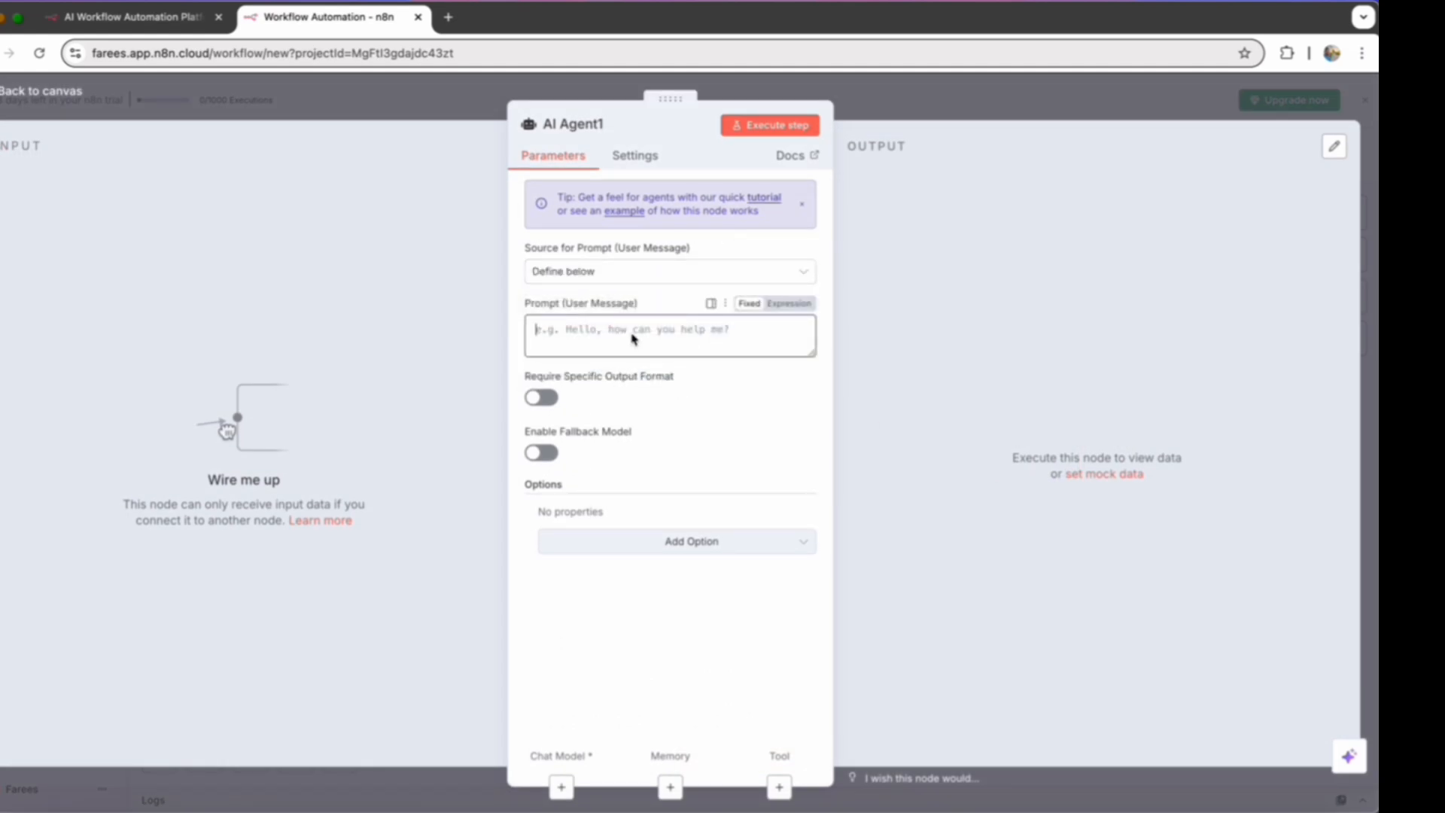
left_click(632, 339)
key("super+v")
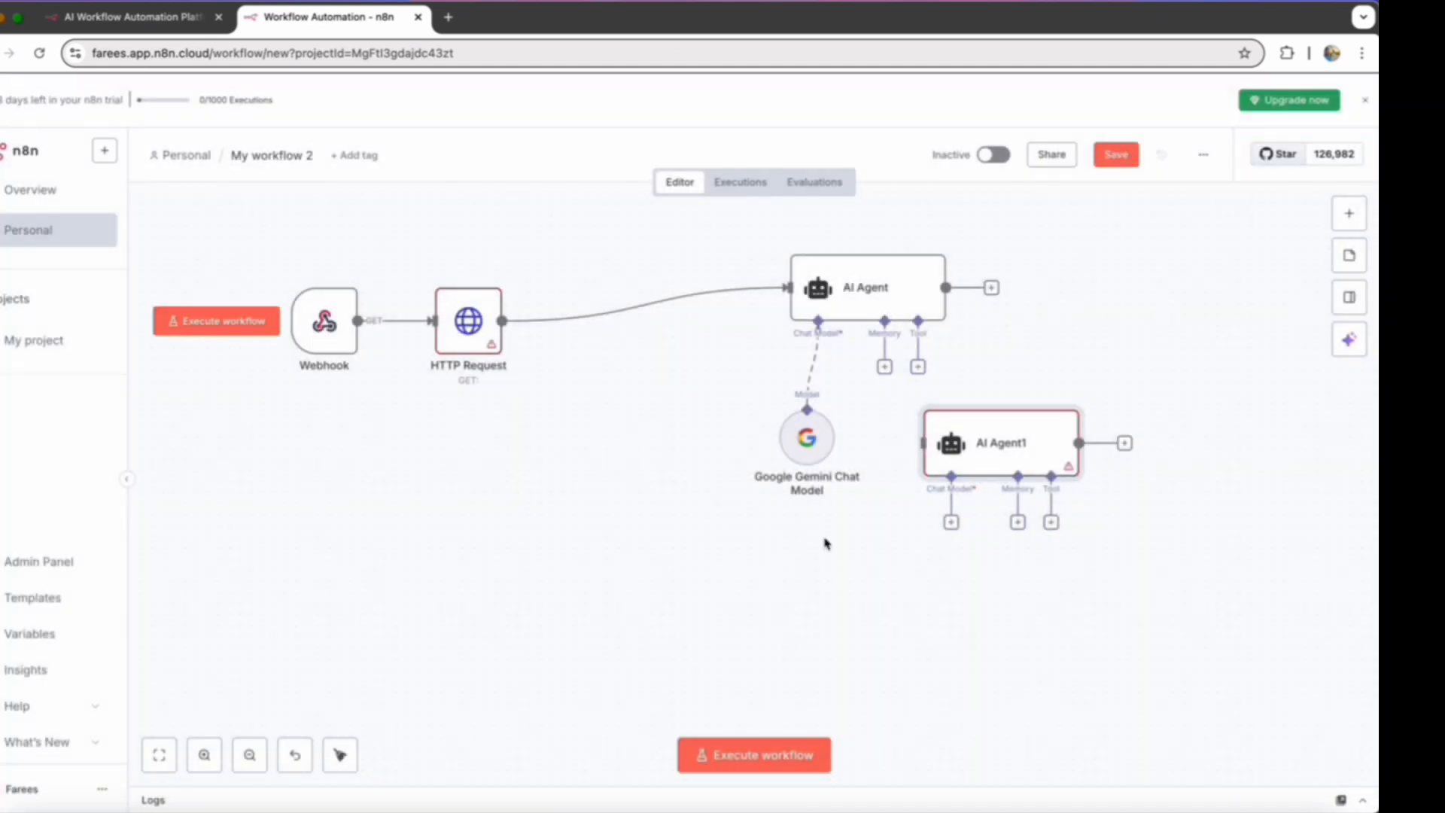
- Connect HTTP Request's output to AI Agent1 and stack the two agents vertically, with the Gemini model between them under the first agent
left_click_drag(964, 476, 853, 598)
left_click_drag(502, 322, 784, 583)
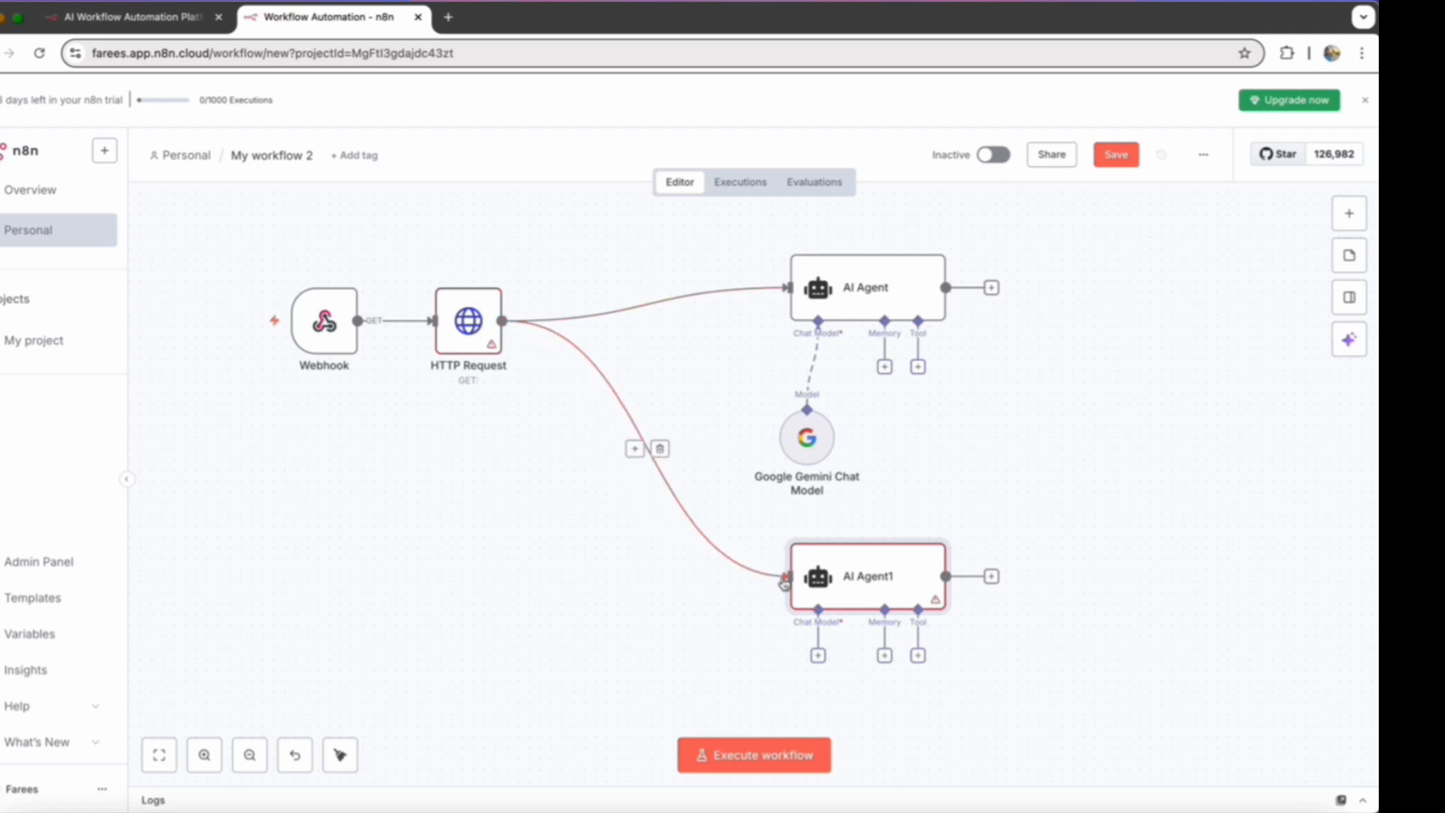
left_click_drag(866, 286, 847, 236)
left_click_drag(882, 583, 878, 570)
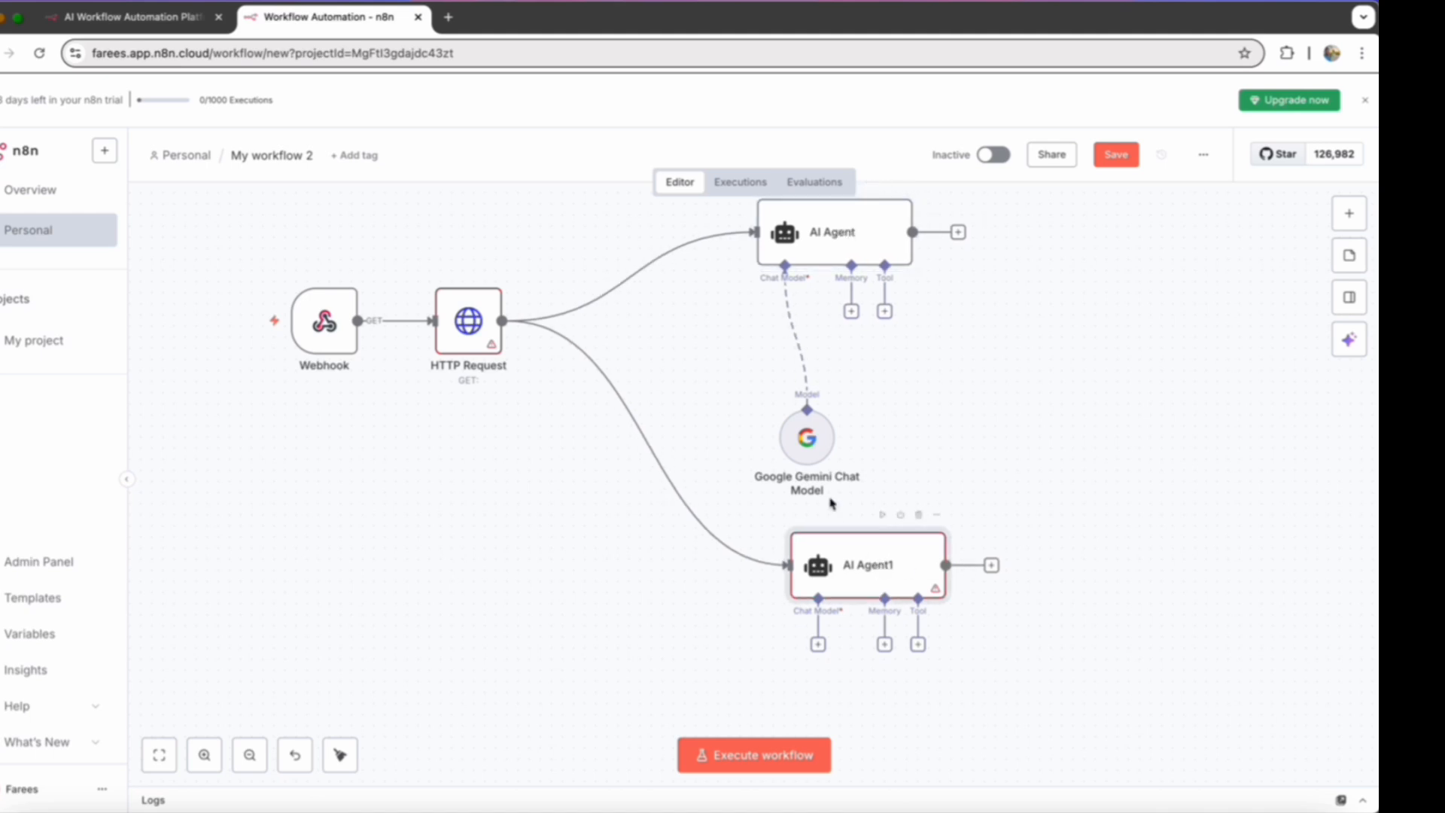
left_click_drag(820, 442, 775, 354)
left_click_drag(862, 556, 830, 489)
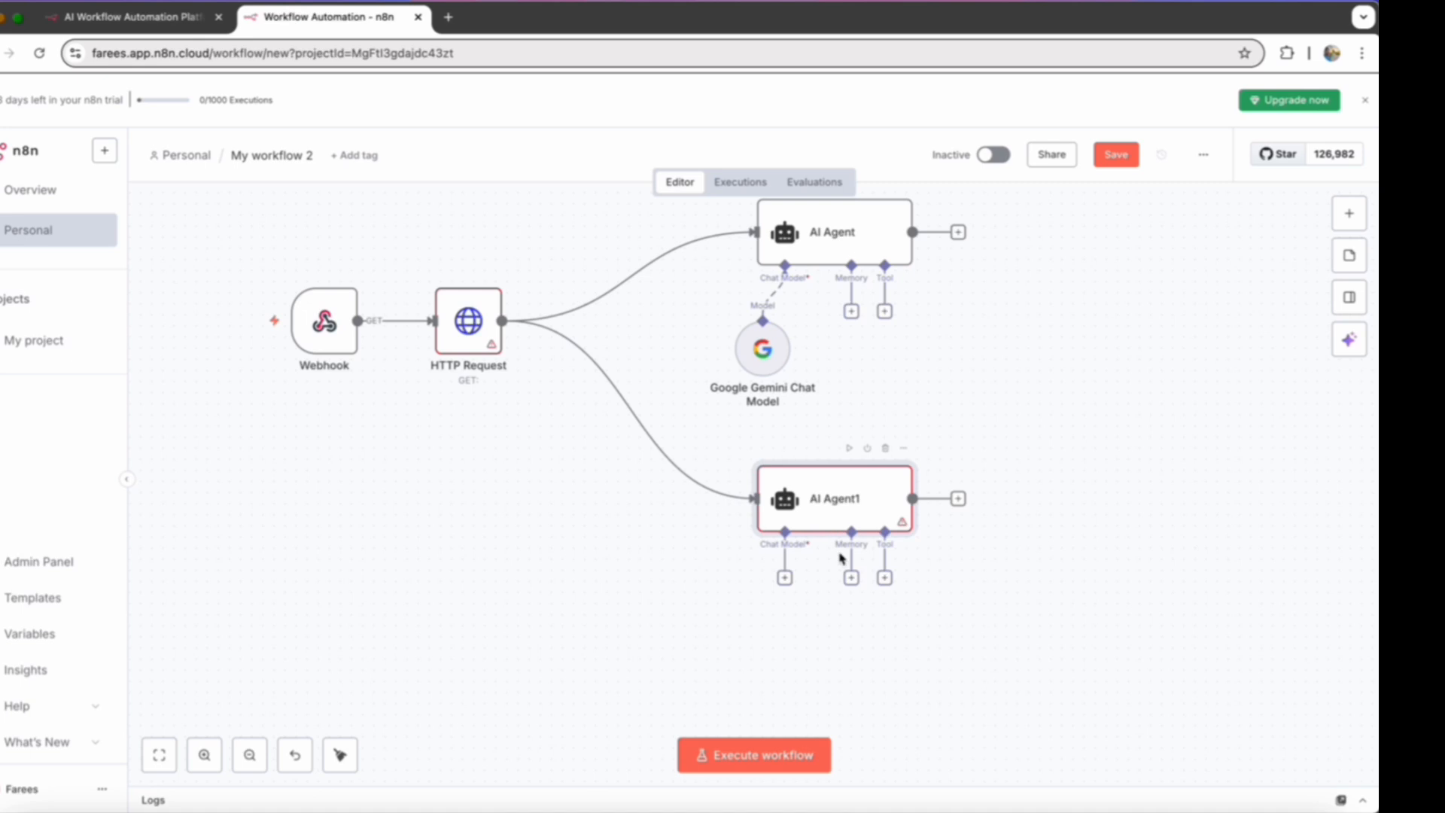
- Attach a Google Gemini Chat Model to AI Agent1 as its chat model
left_click(785, 577)
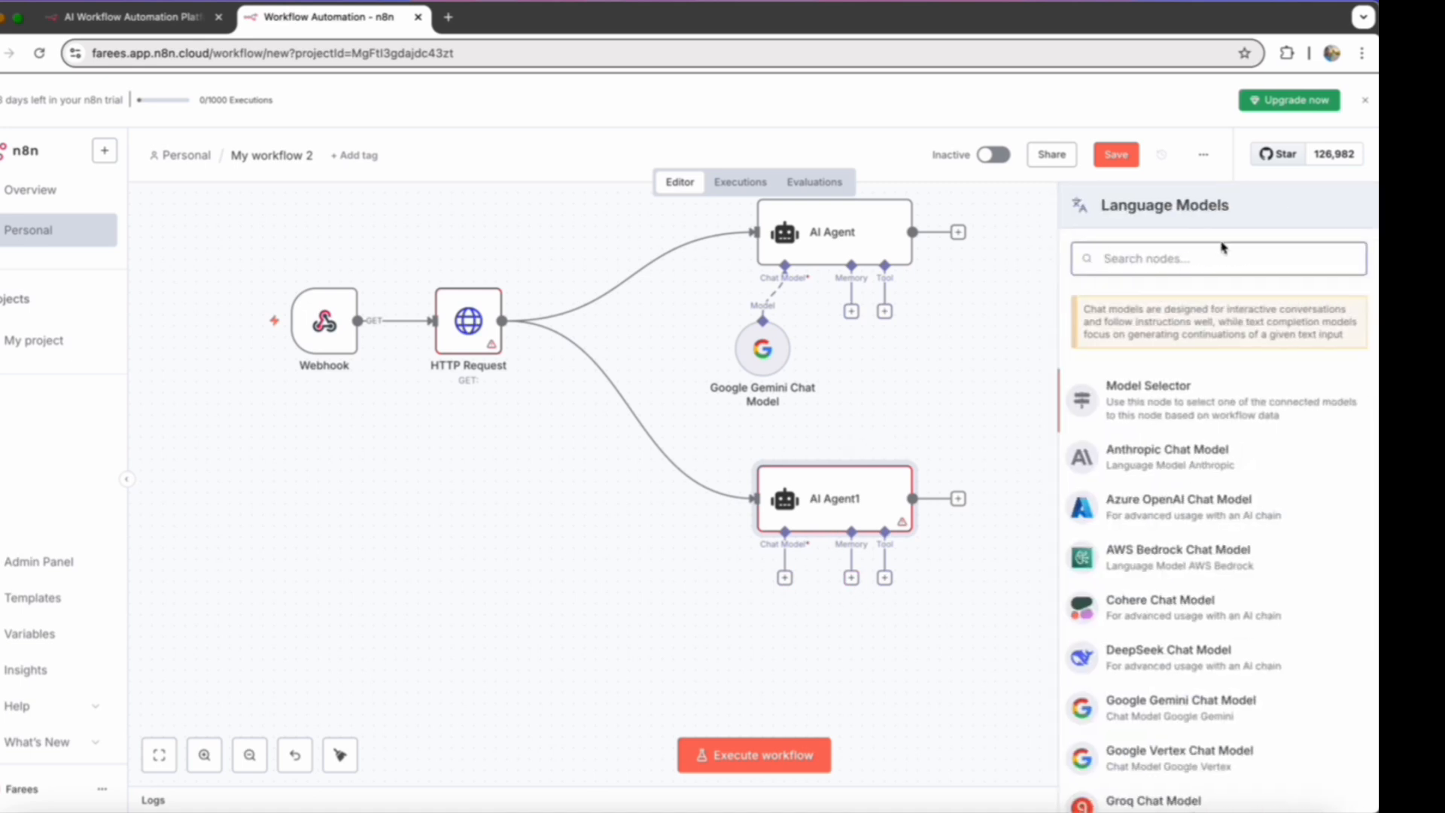
type("gemi")
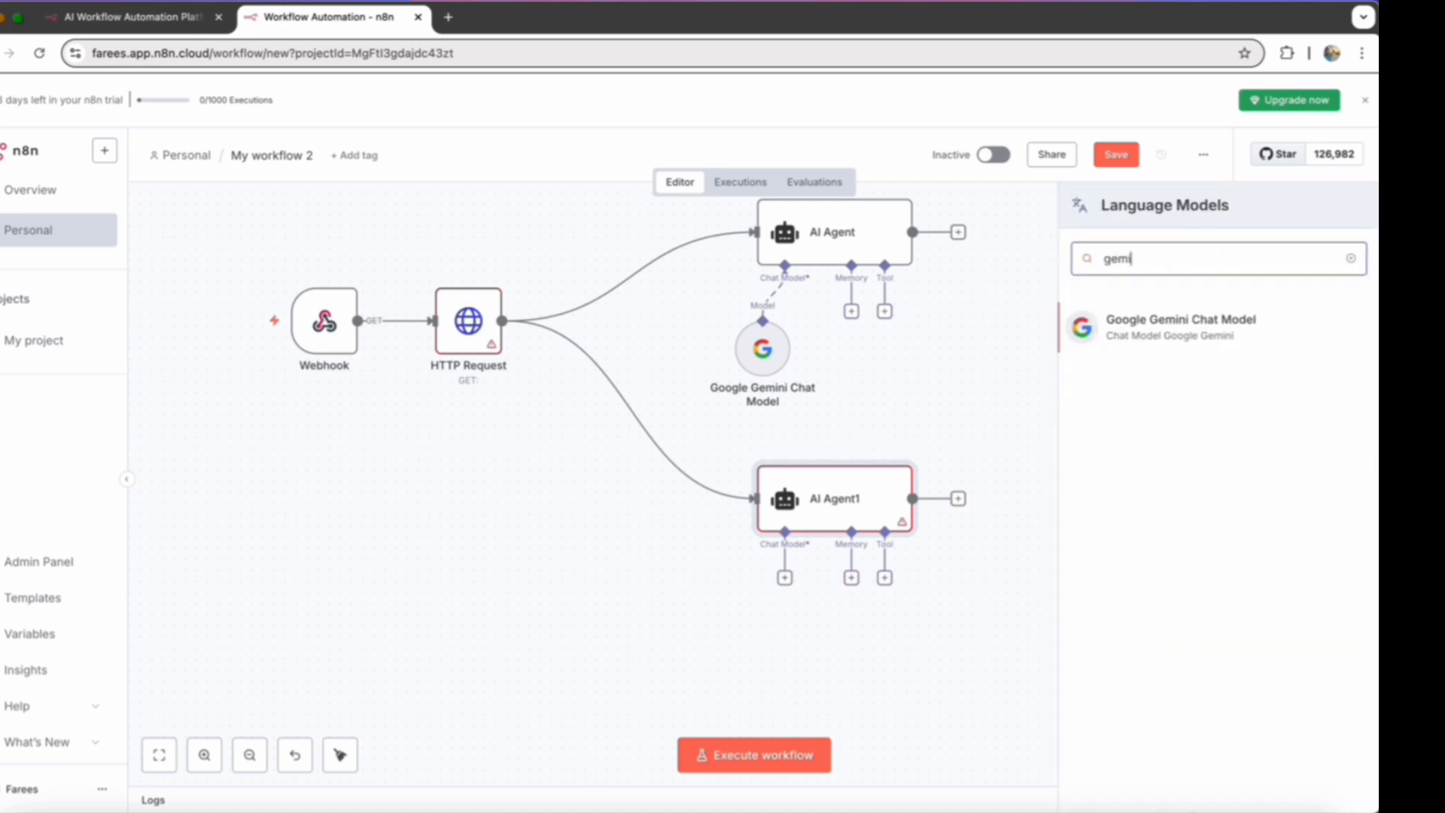
left_click(1116, 329)
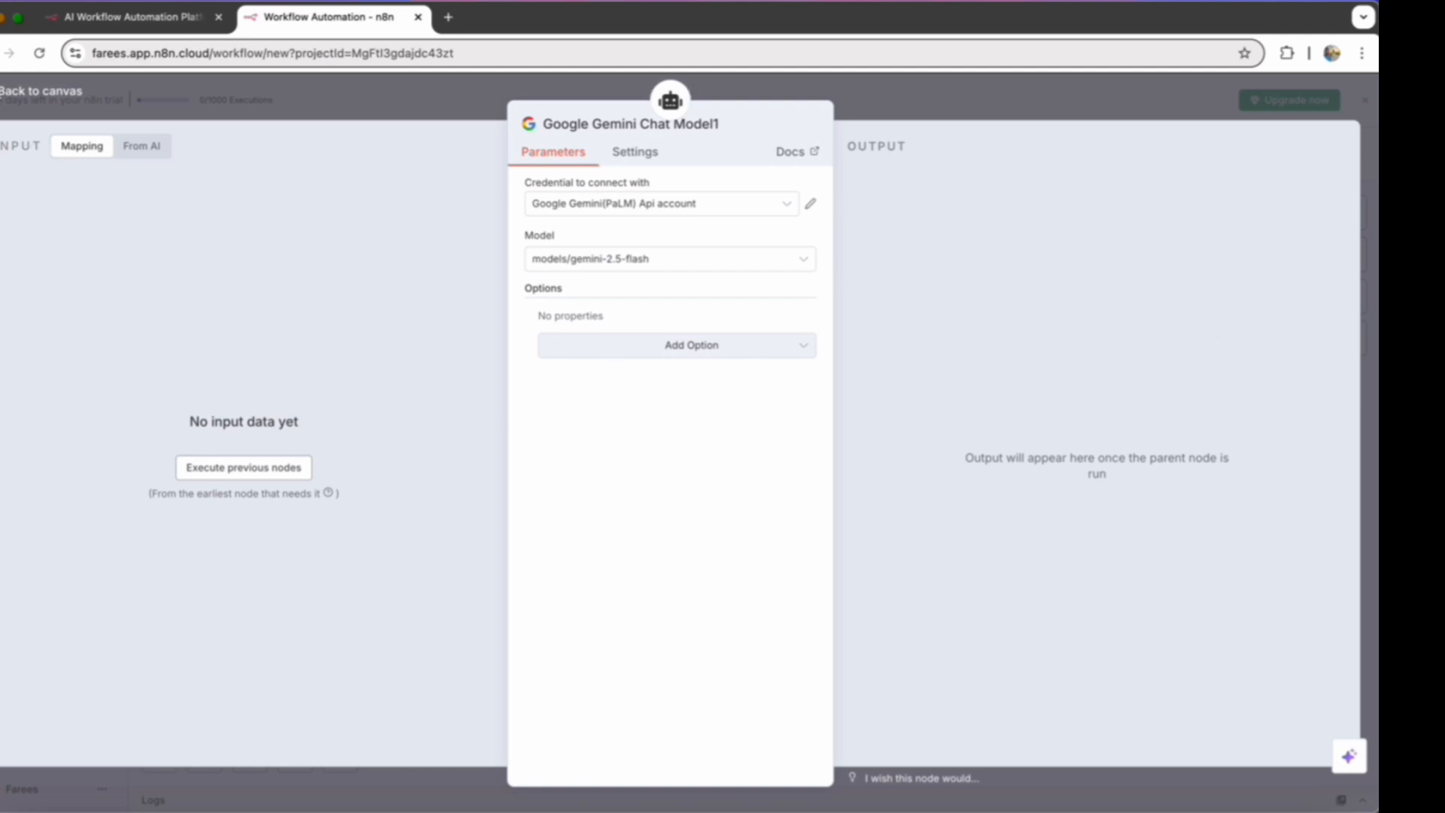
key("Escape")
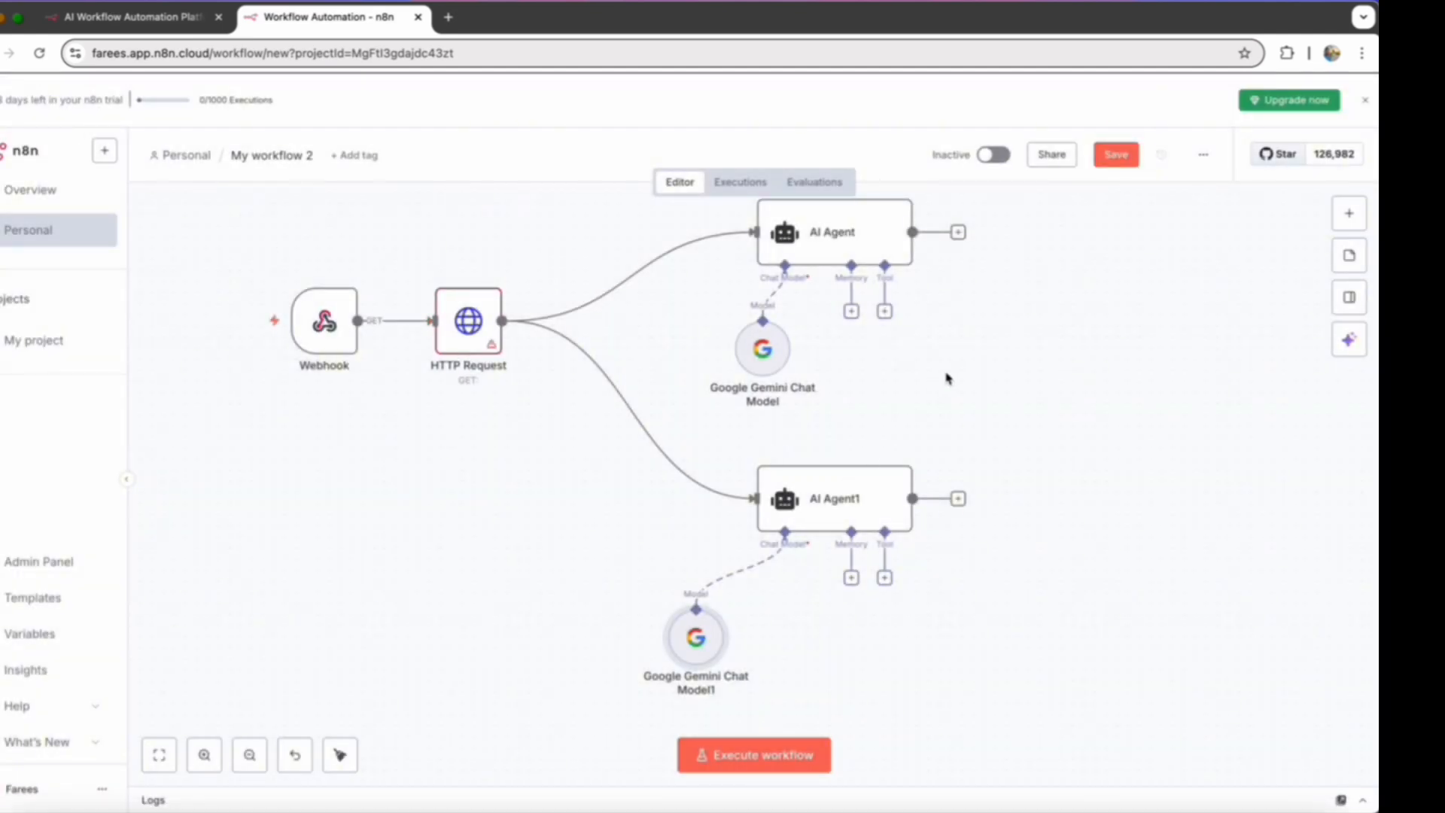
- Add a Merge node after AI Agent, place it vertically between the two agents on their output side, and connect AI Agent1 to Input 2
scroll(947, 378, "right", 5)
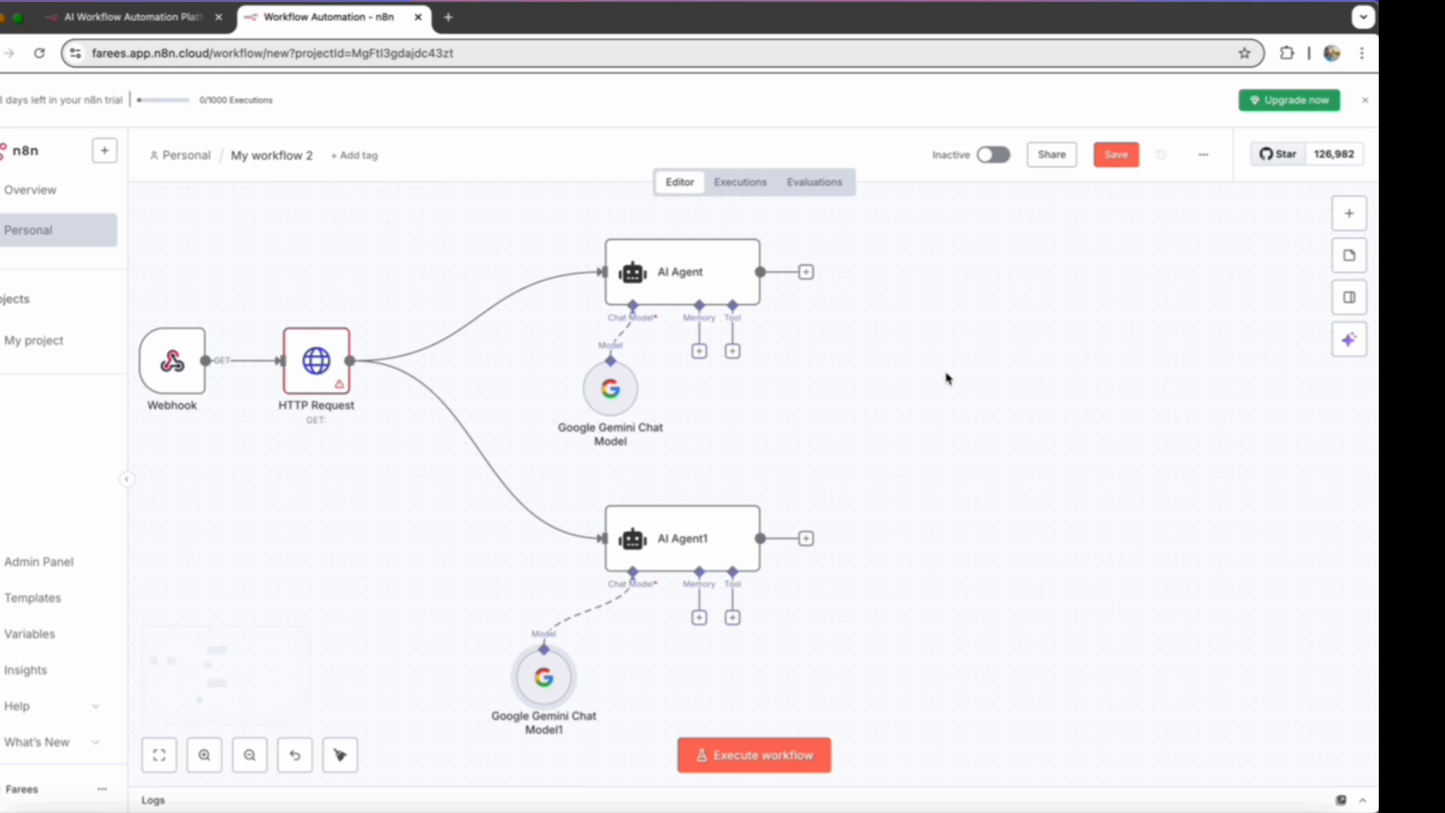
scroll(947, 378, "right", 3)
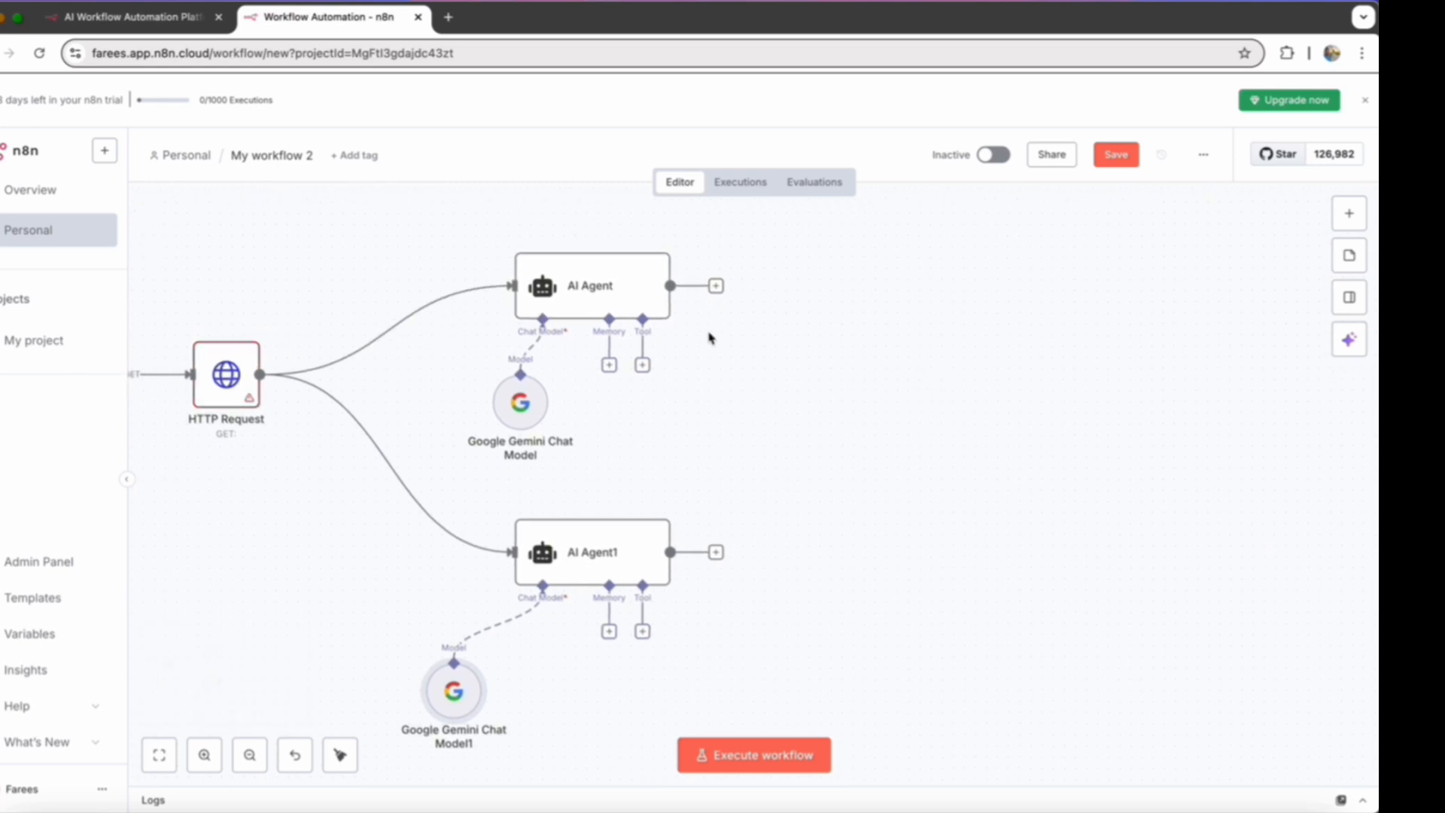
left_click(716, 286)
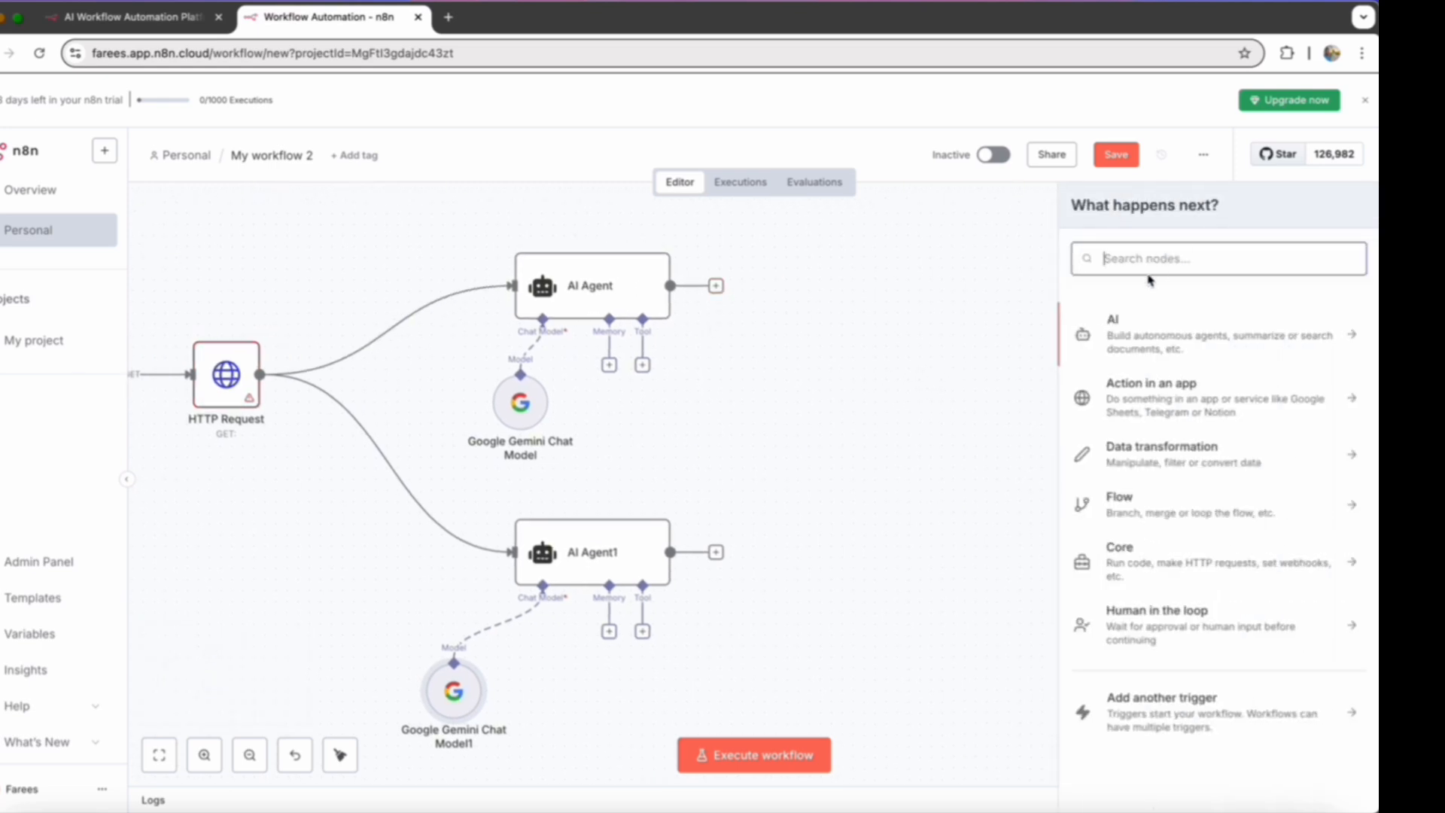
type("merge")
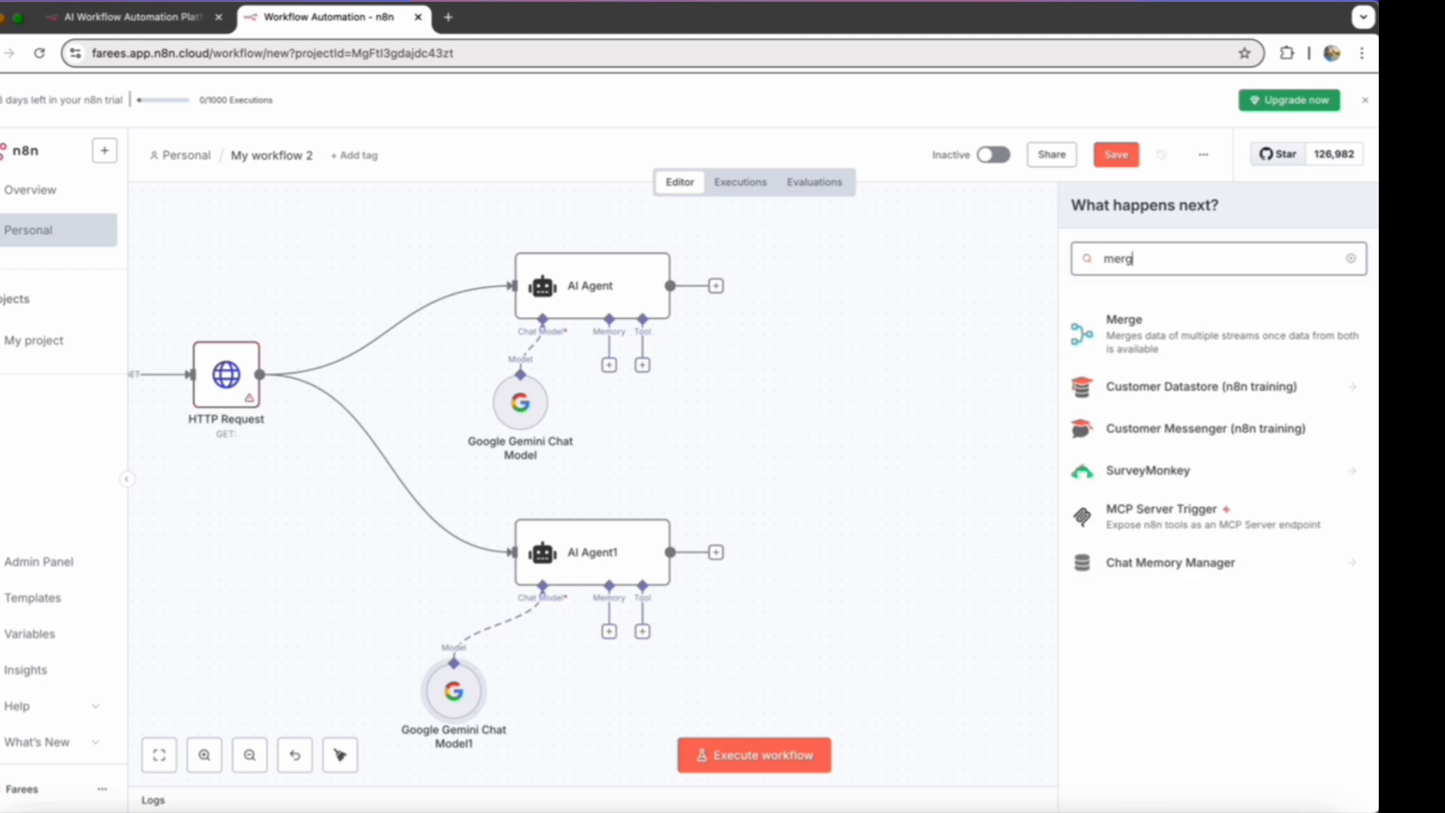
left_click(1187, 359)
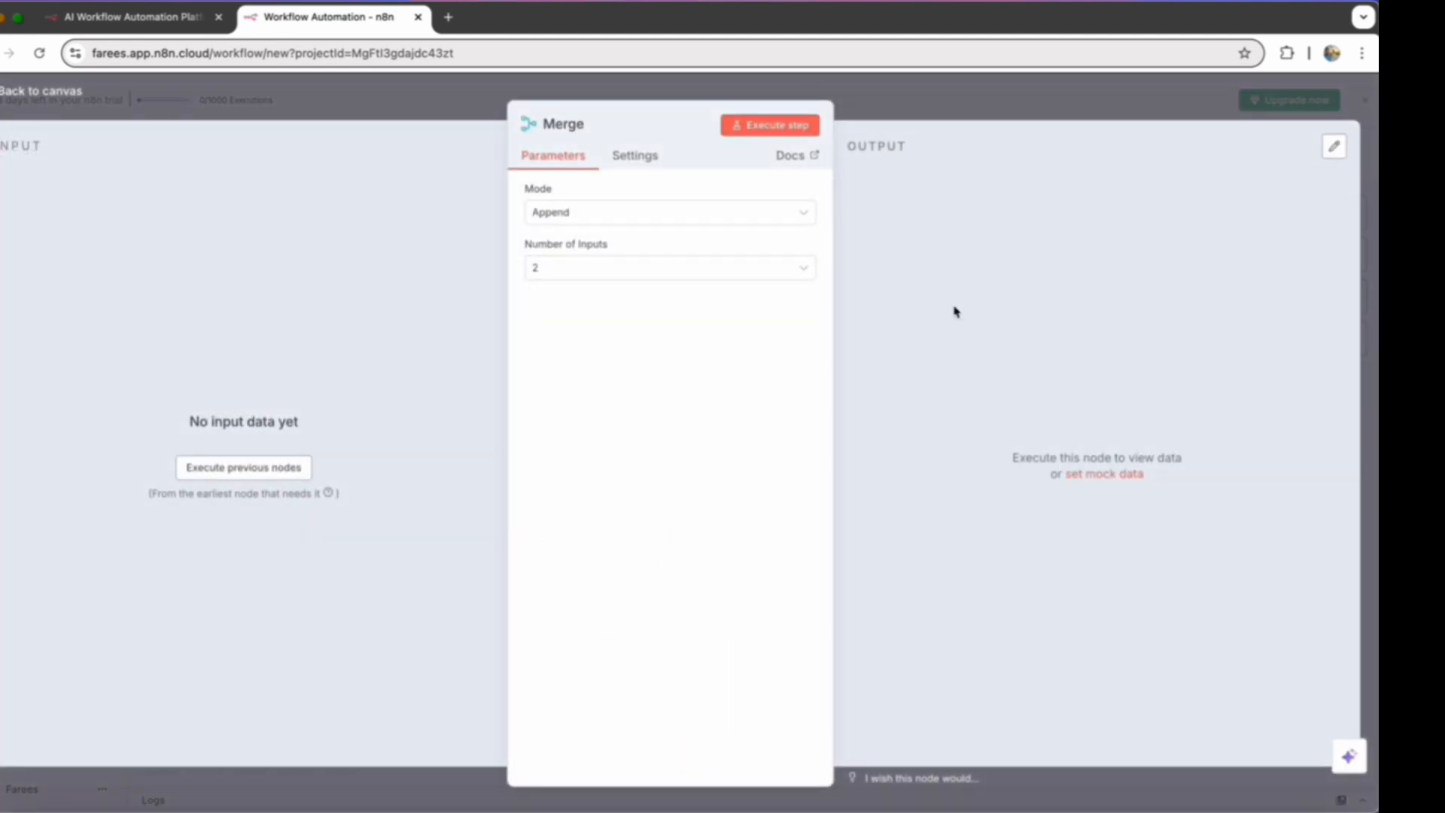
key("Escape")
left_click_drag(809, 294, 920, 415)
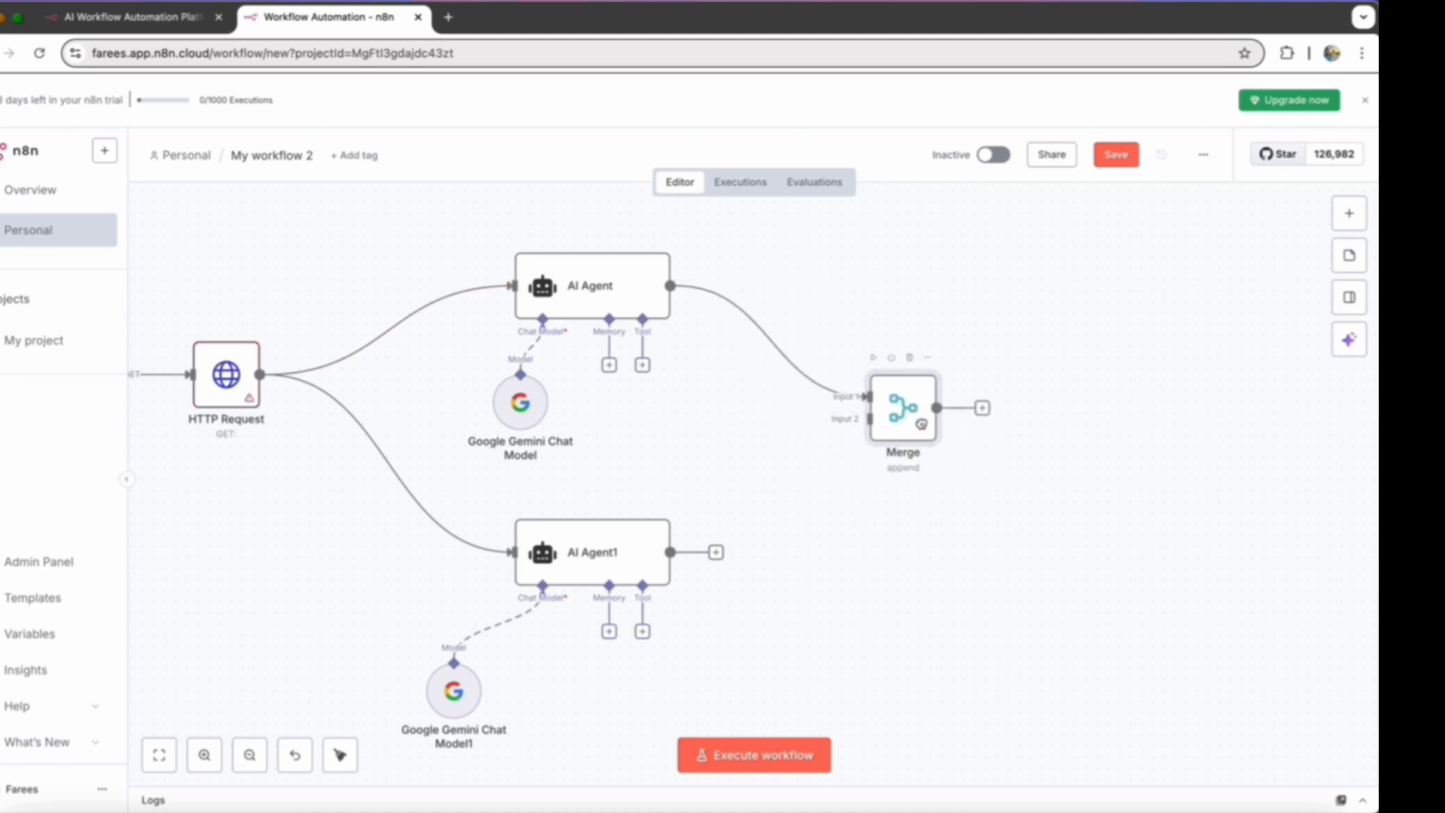
left_click_drag(672, 553, 868, 419)
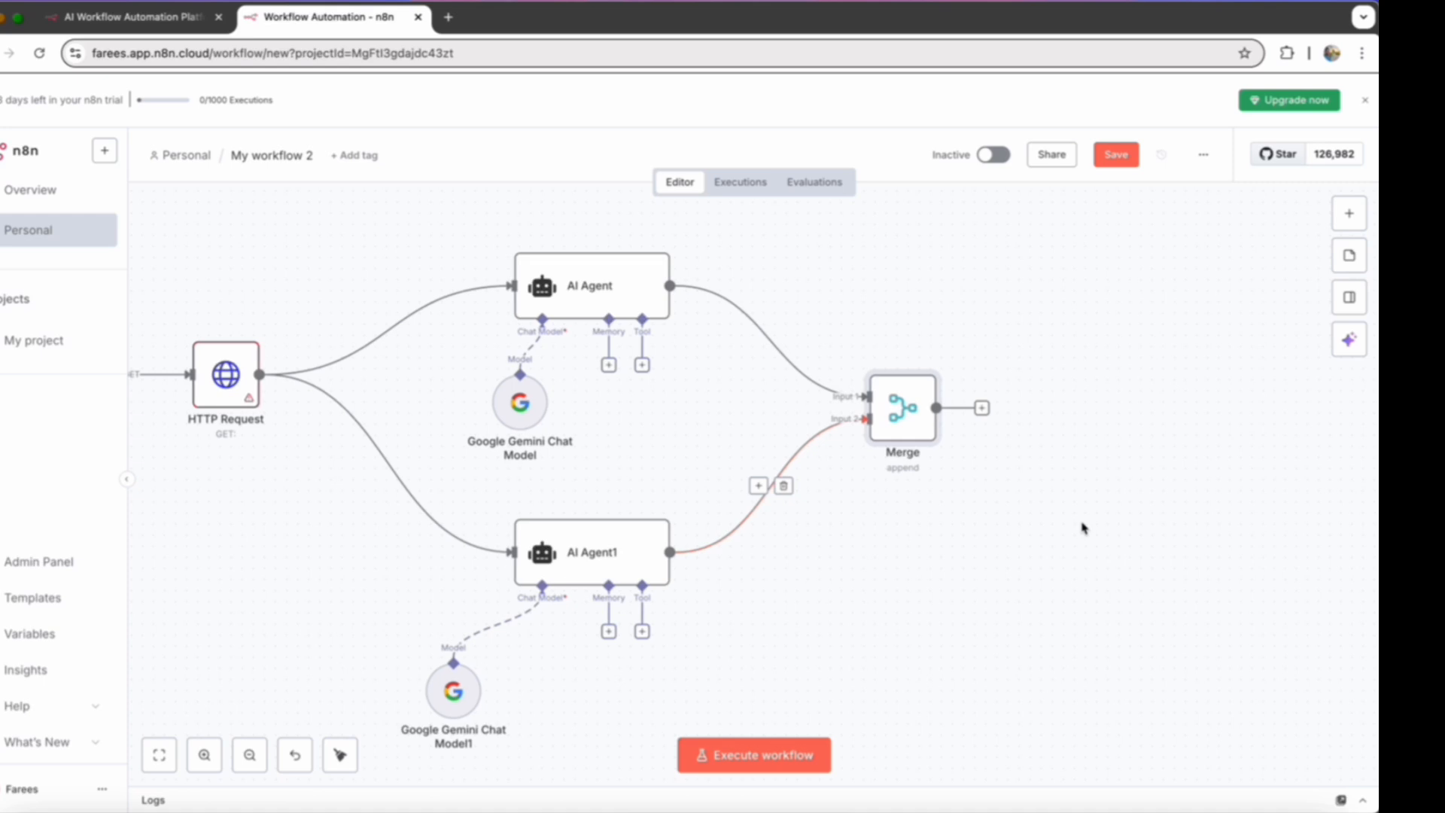
- Add an Aggregate node after Merge and set its input field name to output
scroll(1082, 528, "right", 5)
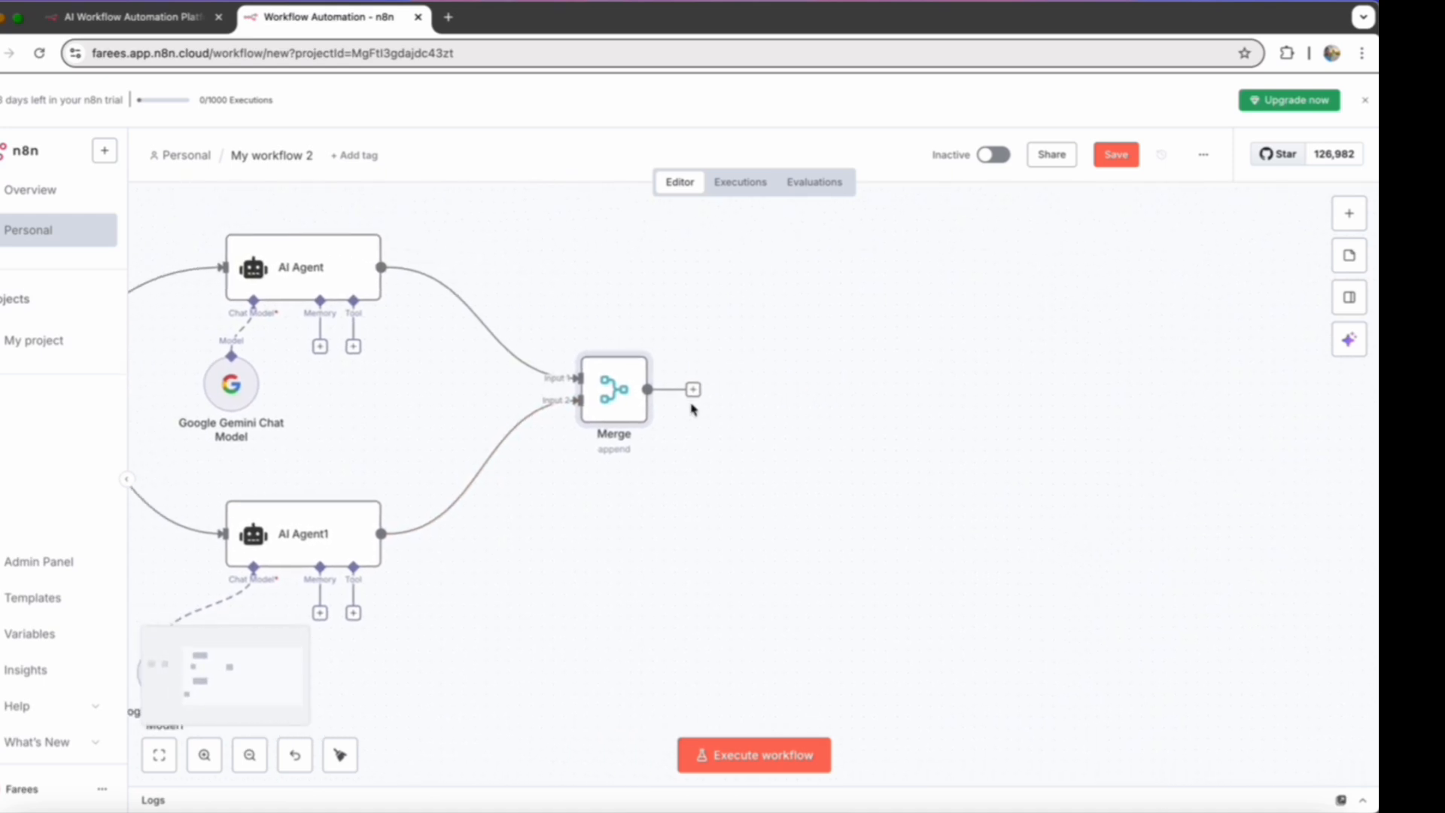
left_click(693, 389)
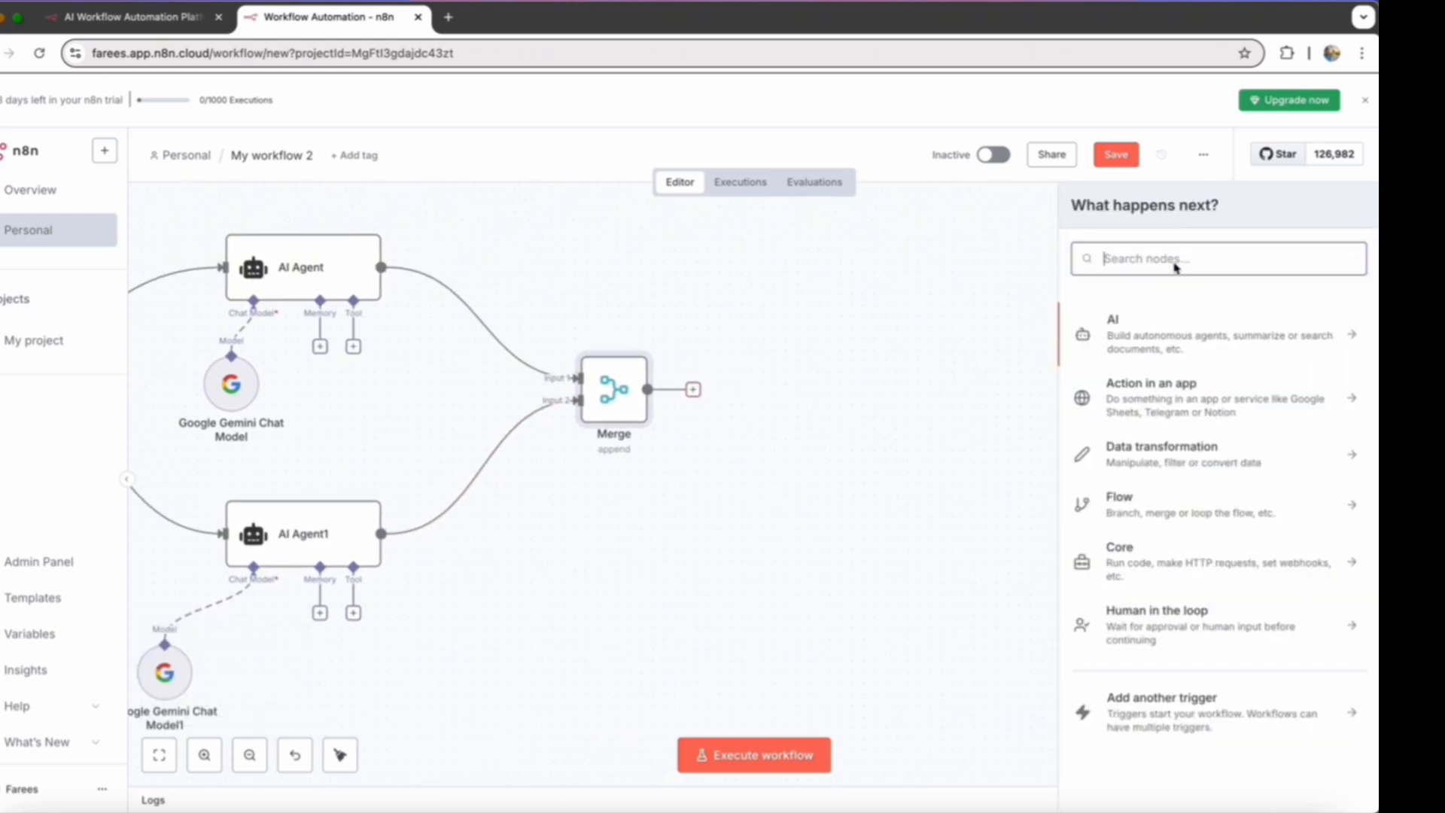
type("aggre")
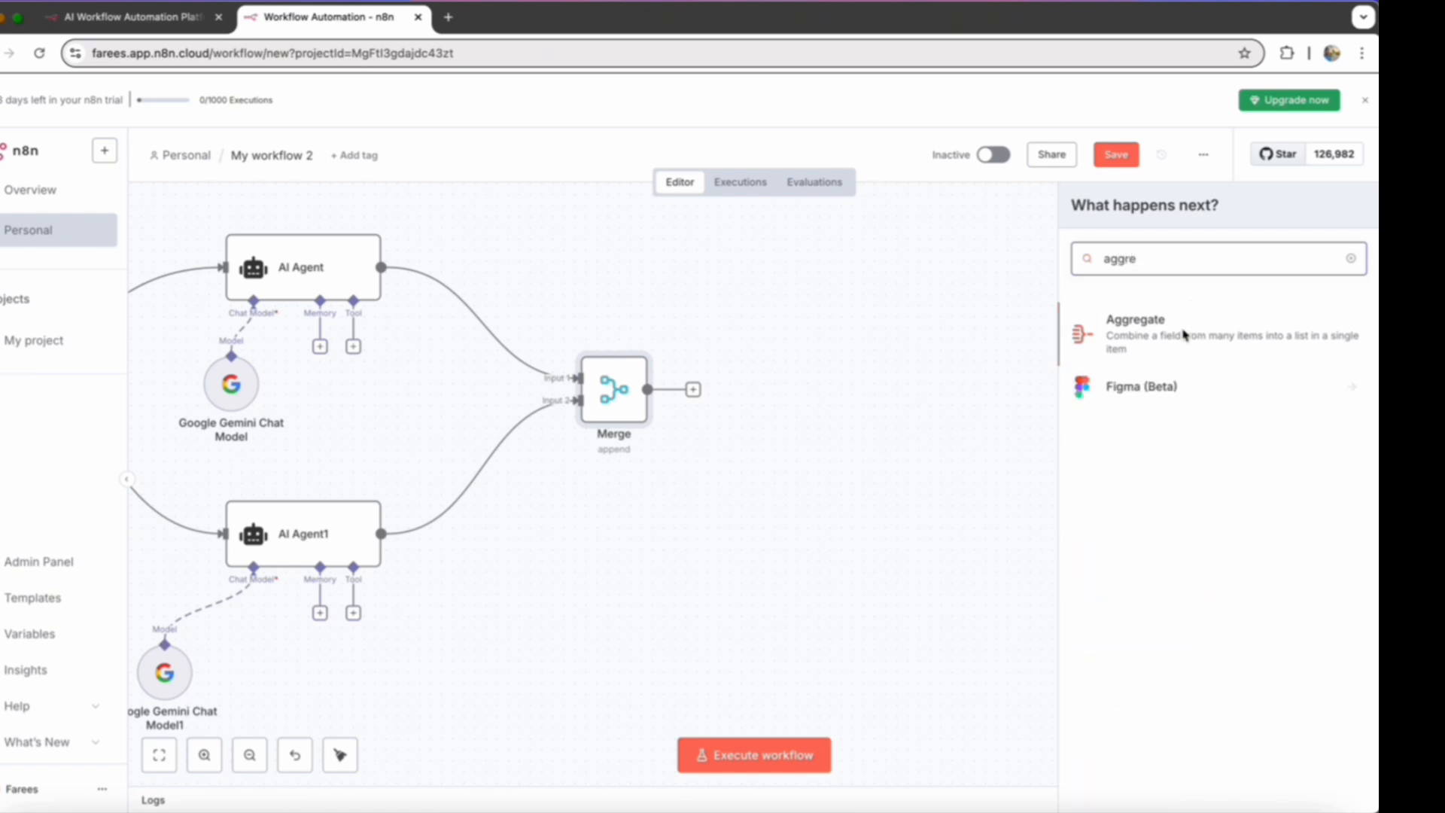
left_click(1184, 334)
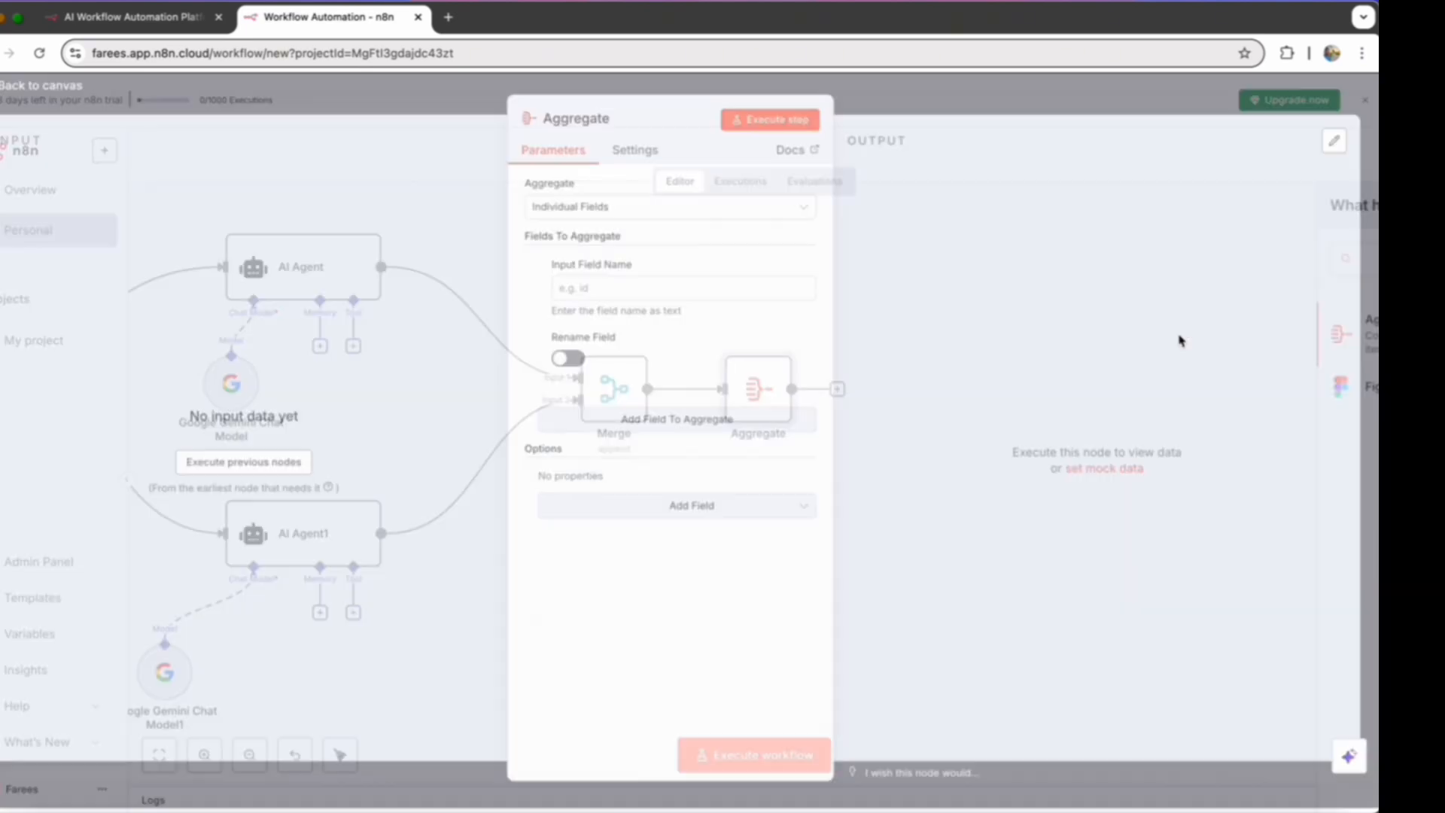
left_click(707, 305)
type("output")
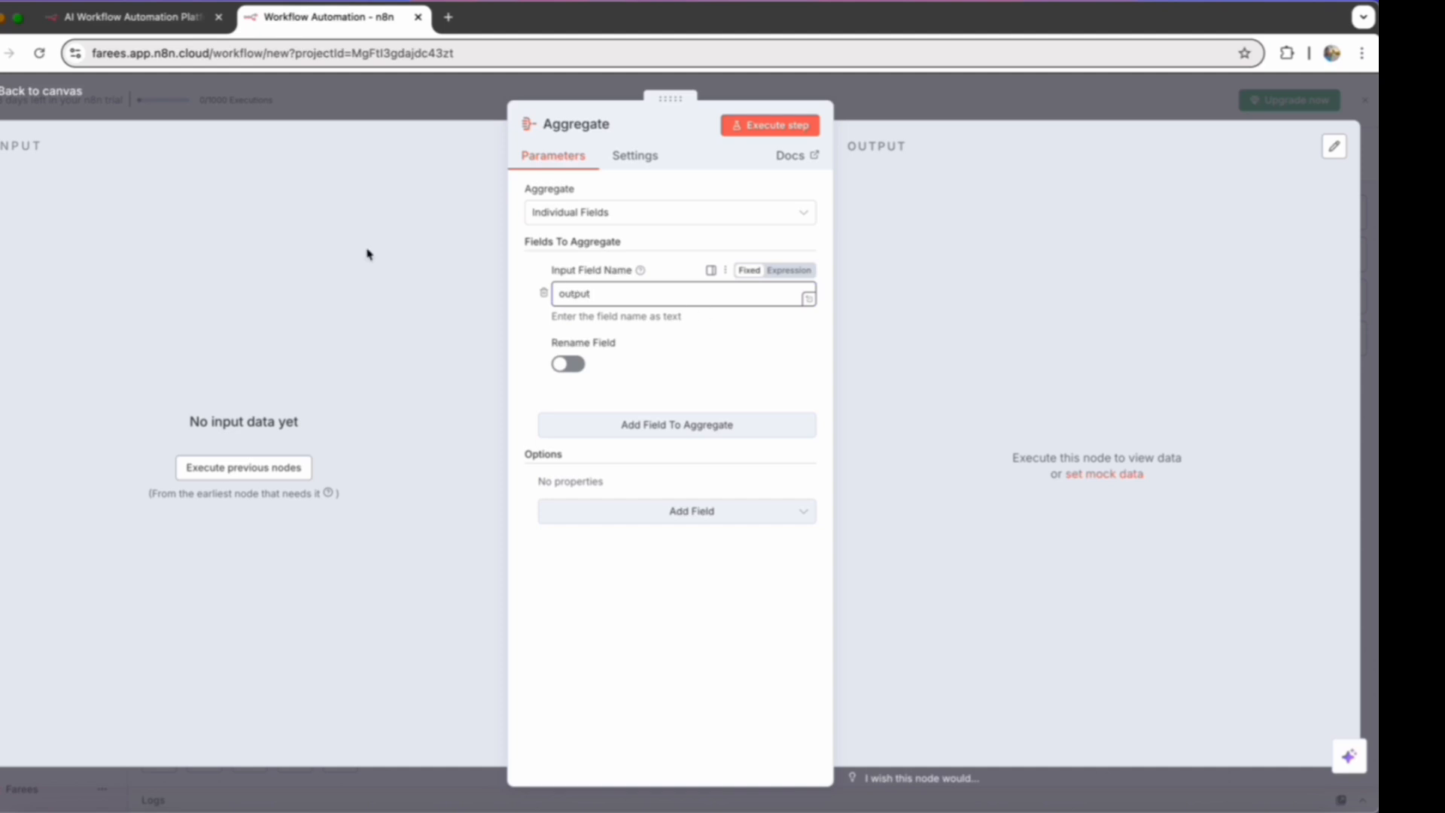
key("Escape")
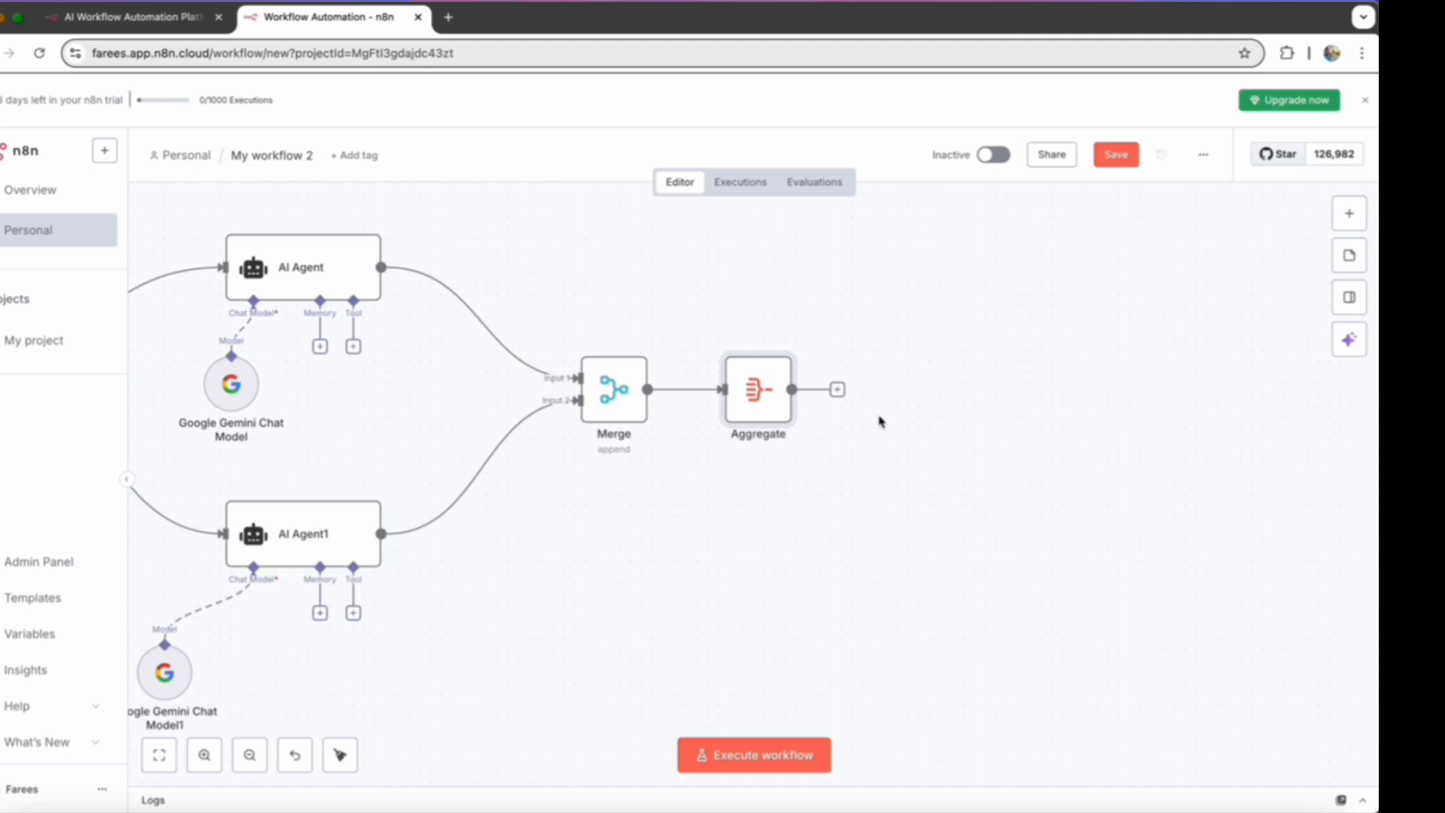
- Add a Markdown node after Aggregate with HTML set to "# On-Page Technical Audit {{ $json.output[0] }} # On-Page SEO Content Audit {{ $json.output[1] }}"
scroll(880, 422, "right", 3)
left_click(746, 397)
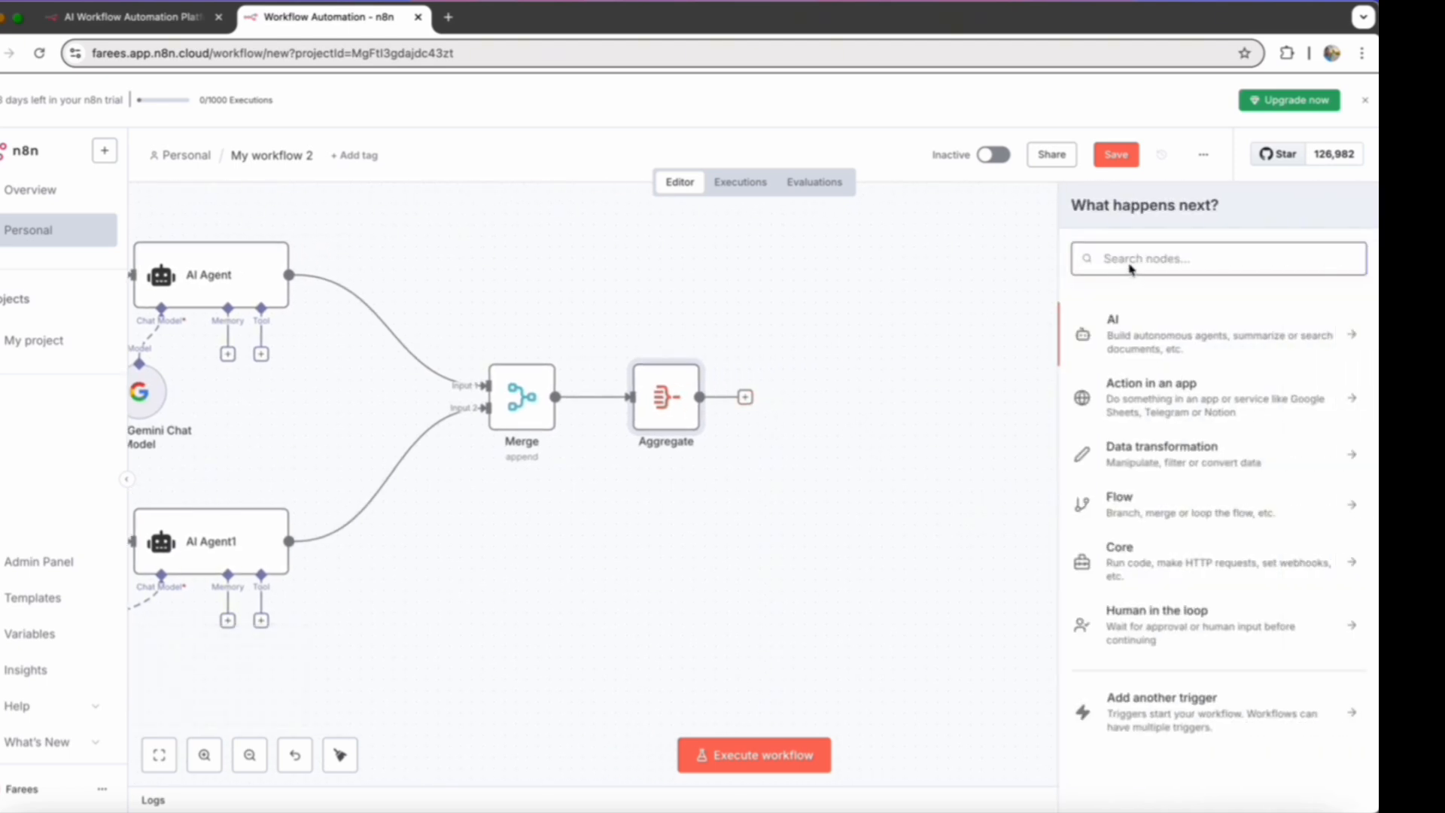
type("mark")
left_click(1143, 340)
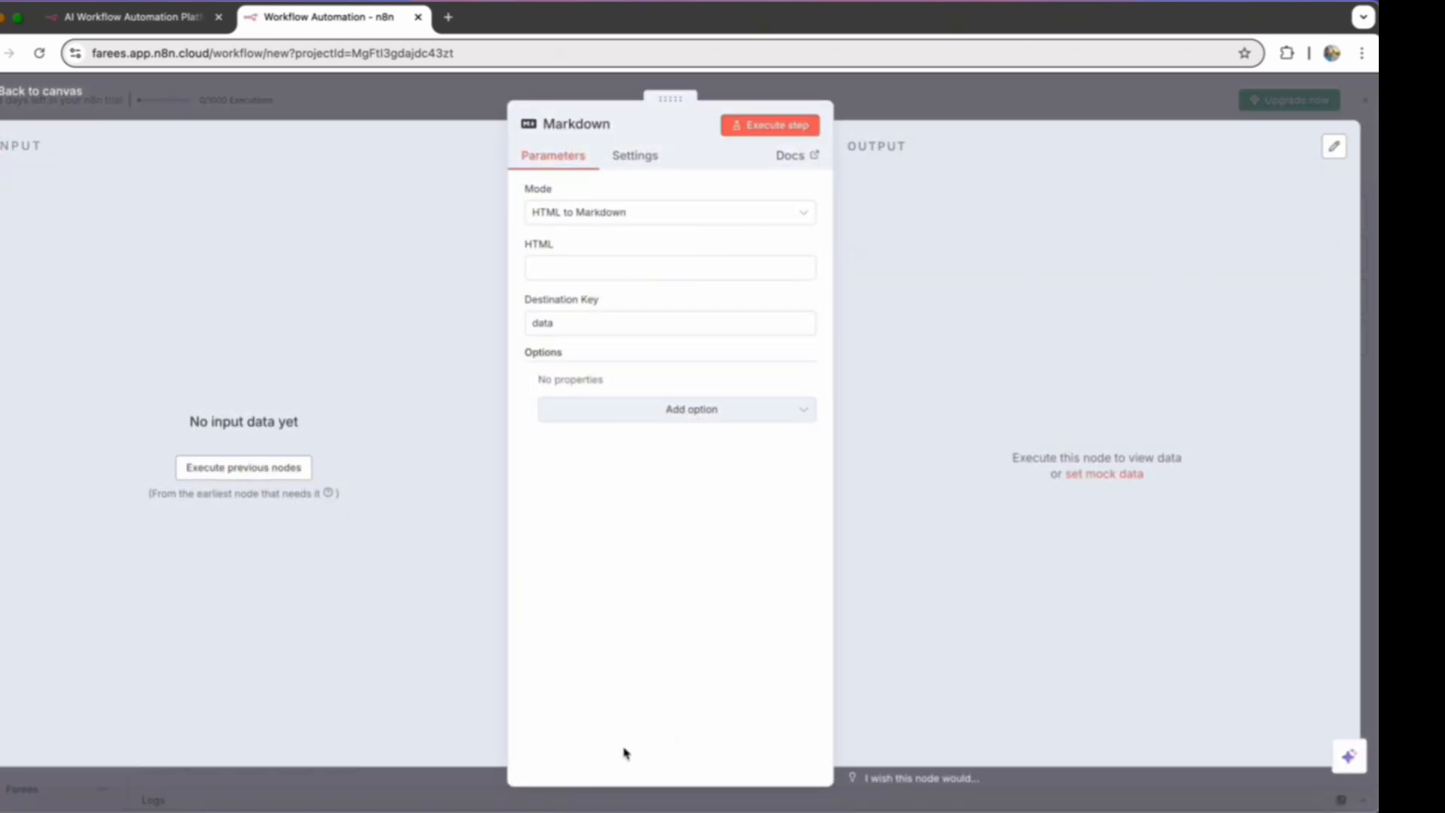
left_click(582, 272)
type("# On-Page Technical Audit {{ $json.output[0] }} # On-Page SEO Content Audit {{ $json.output[1] }}")
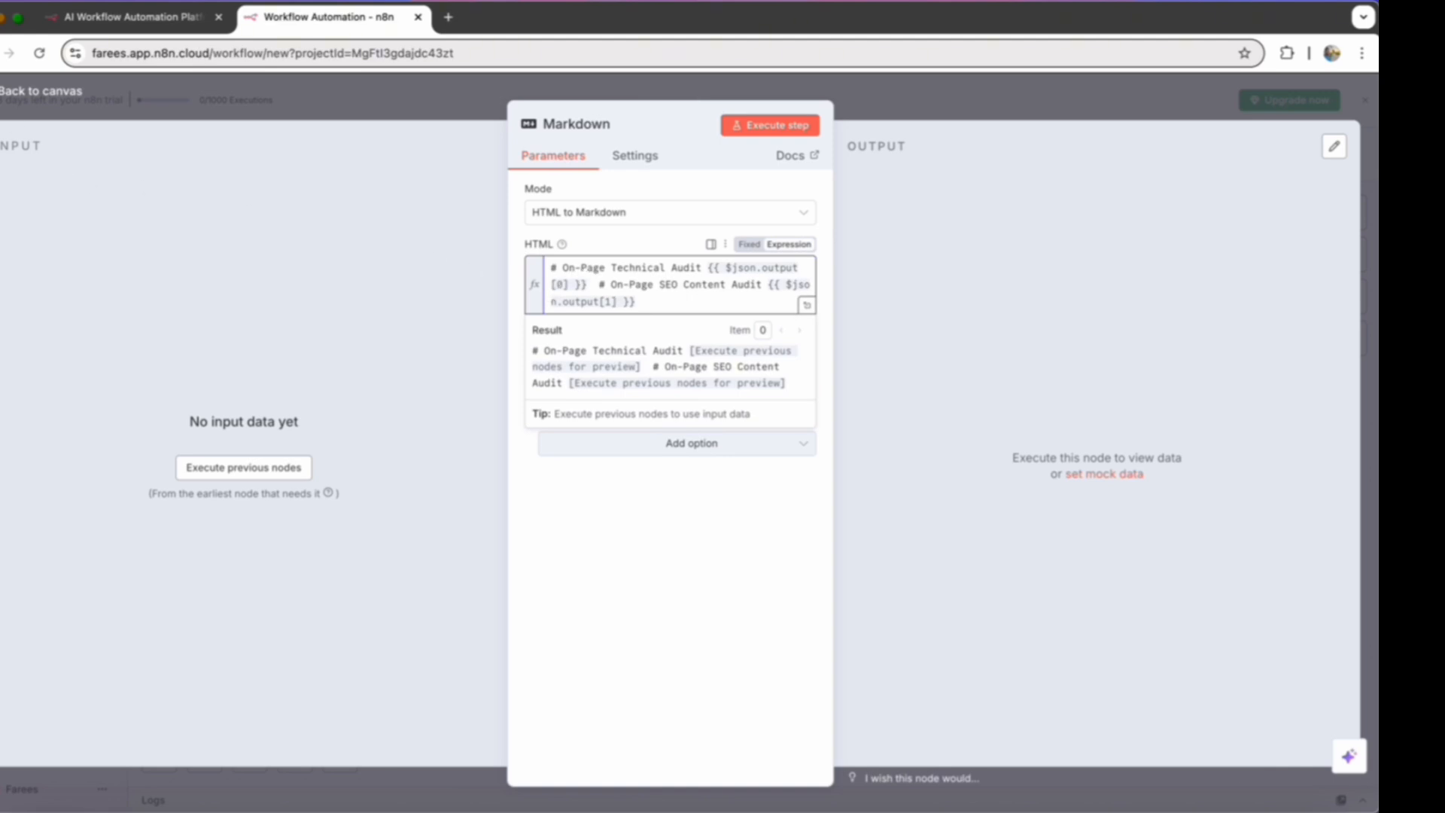
key("Escape")
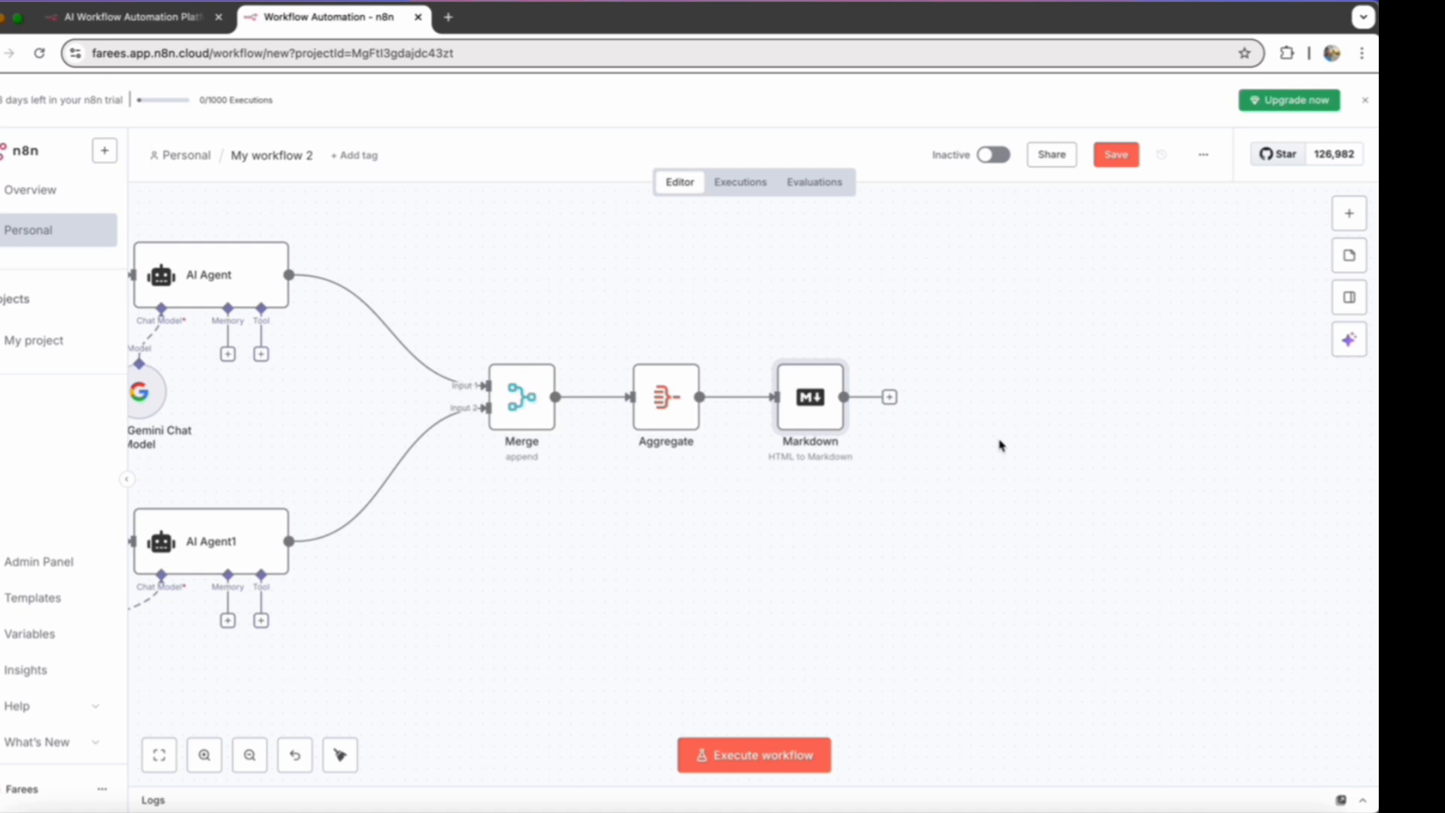
- Add a Gmail node with the Send a message action after the Markdown node
left_click(890, 398)
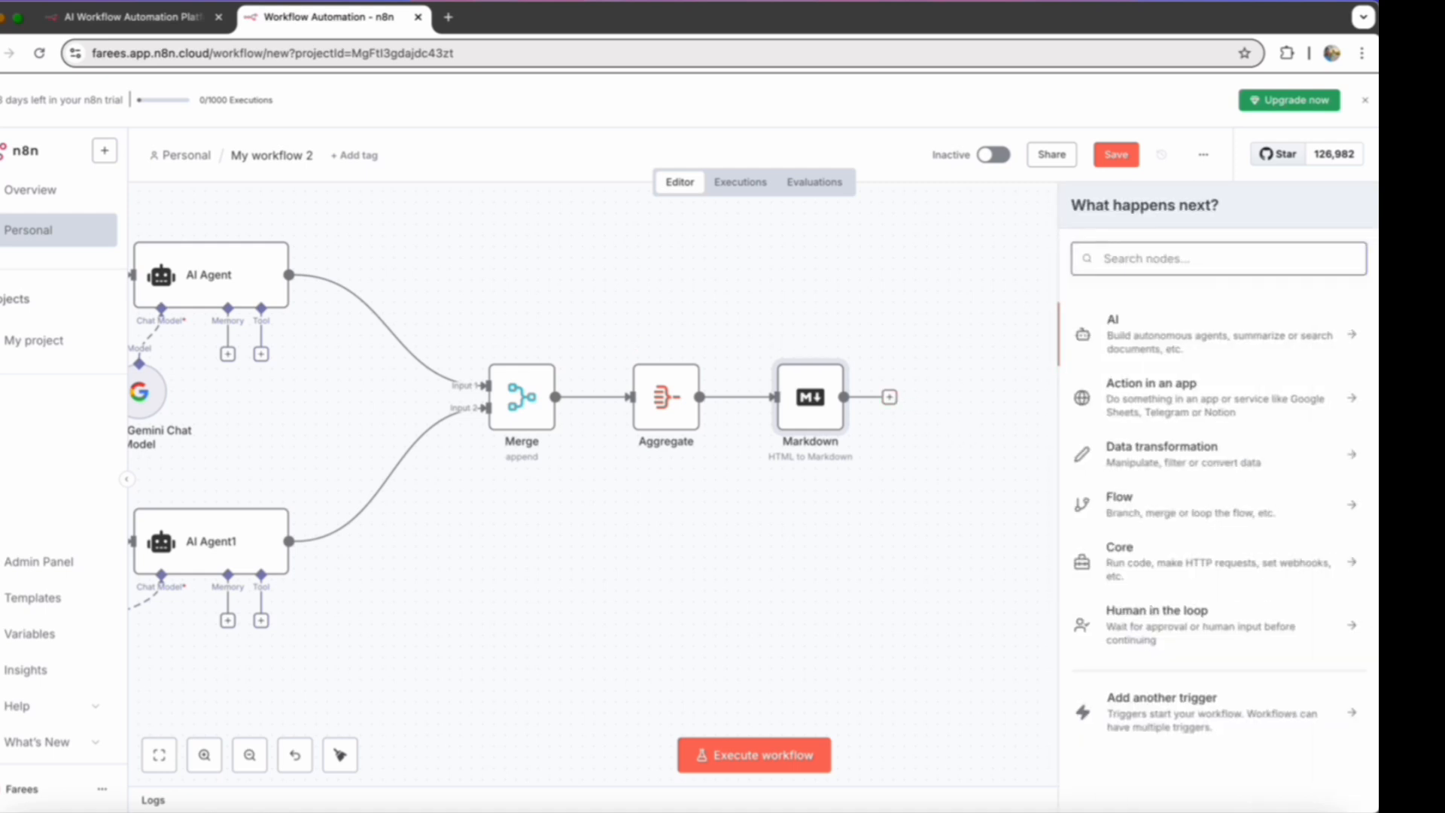
type("gmail")
left_click(1122, 322)
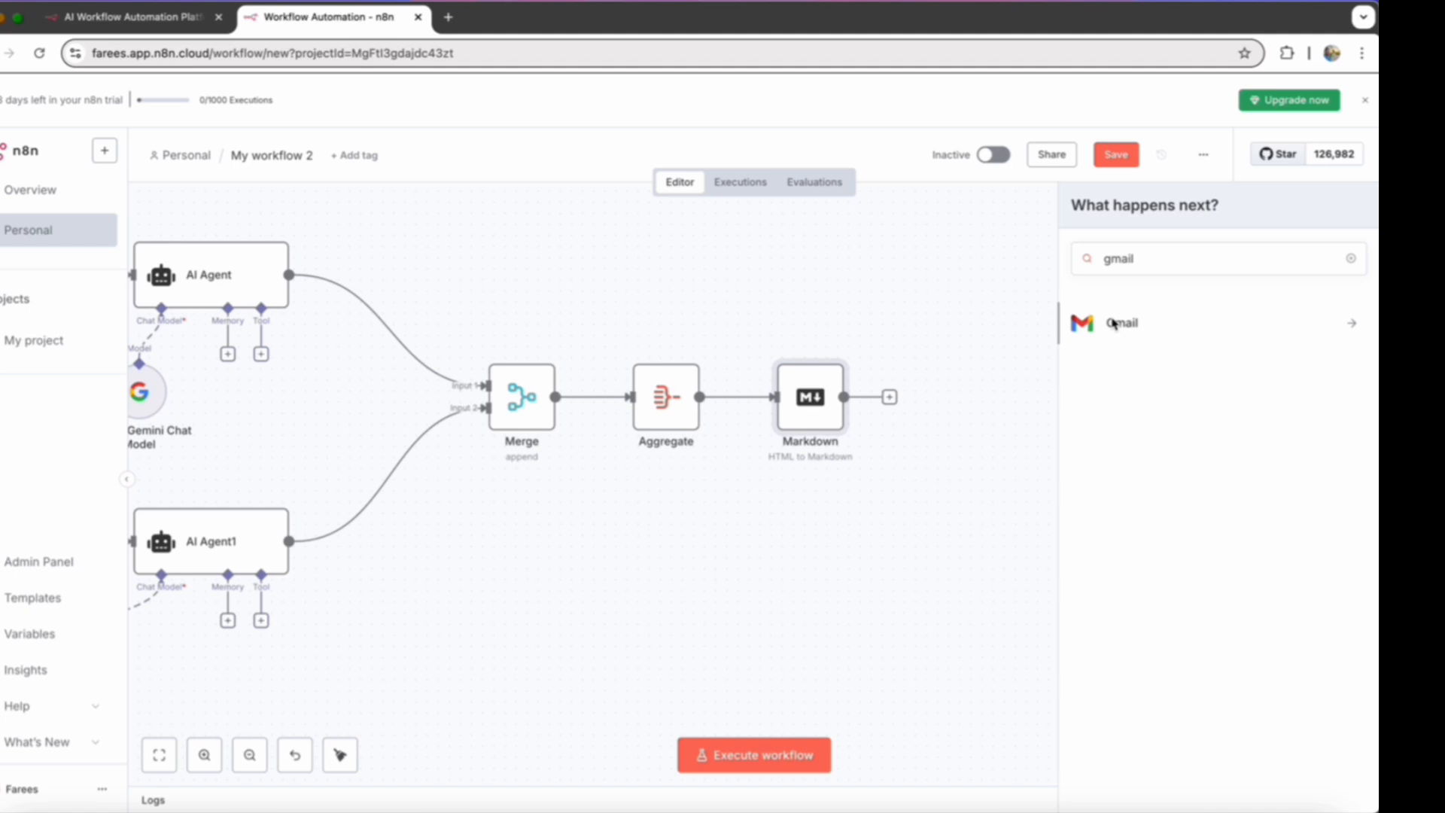
scroll(1149, 596, "down", 2)
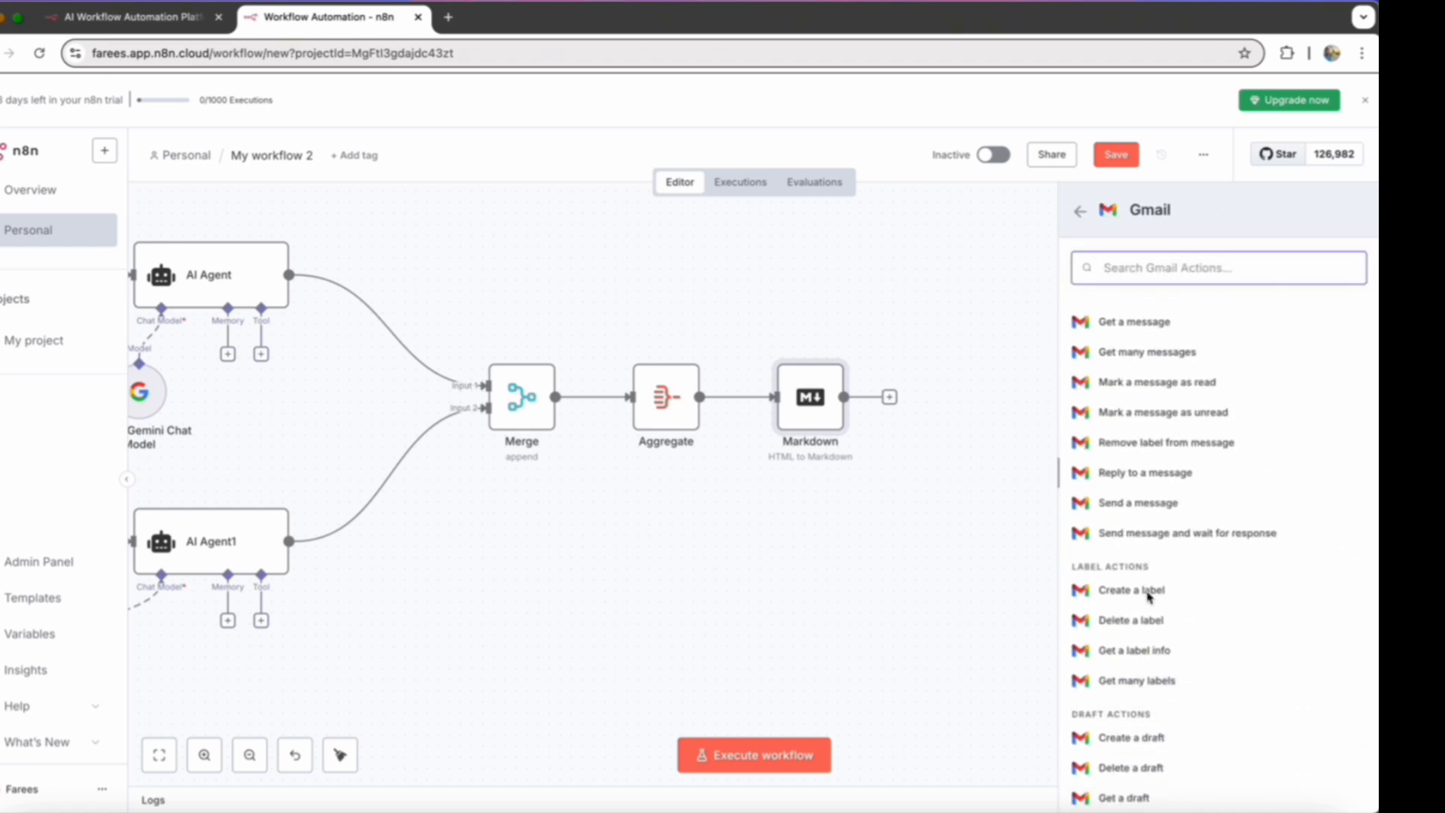
left_click(1138, 503)
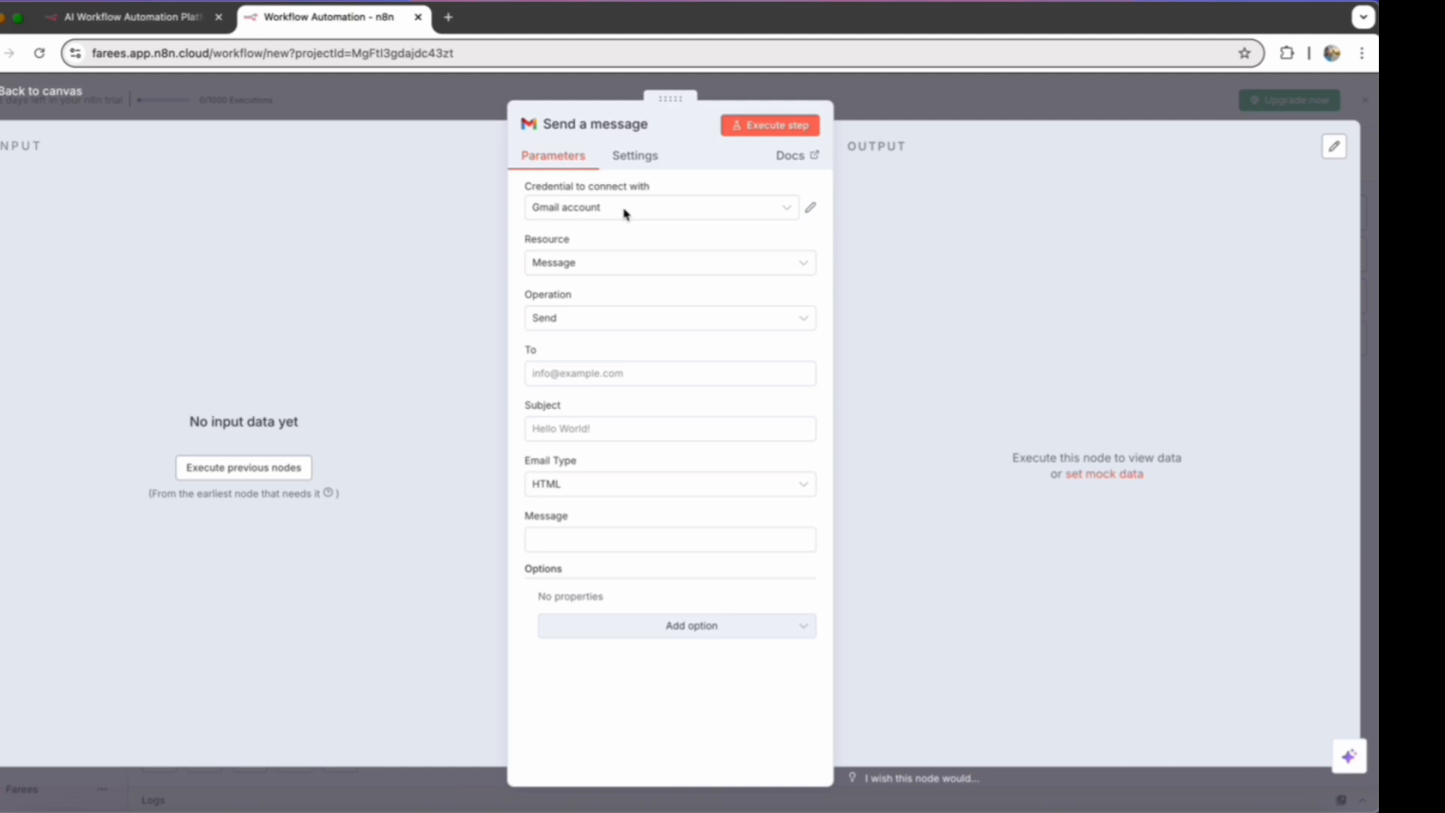
- Copy the email subject from Notes and set the Gmail node's Subject to "On-Page SEO Audit - {{ $('Webhook').item.json.query.url }}"
left_click(596, 378)
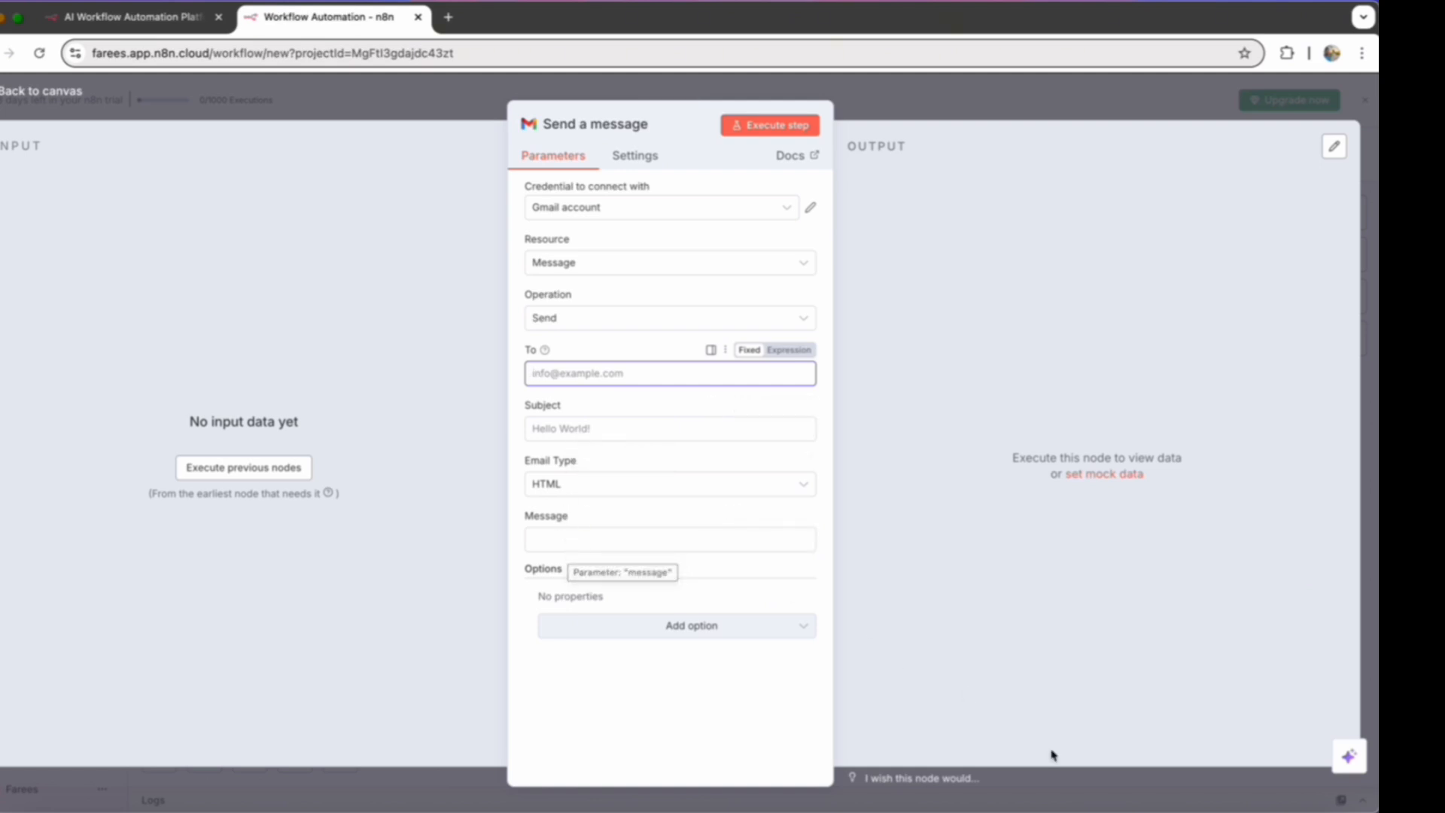
left_click(1264, 810)
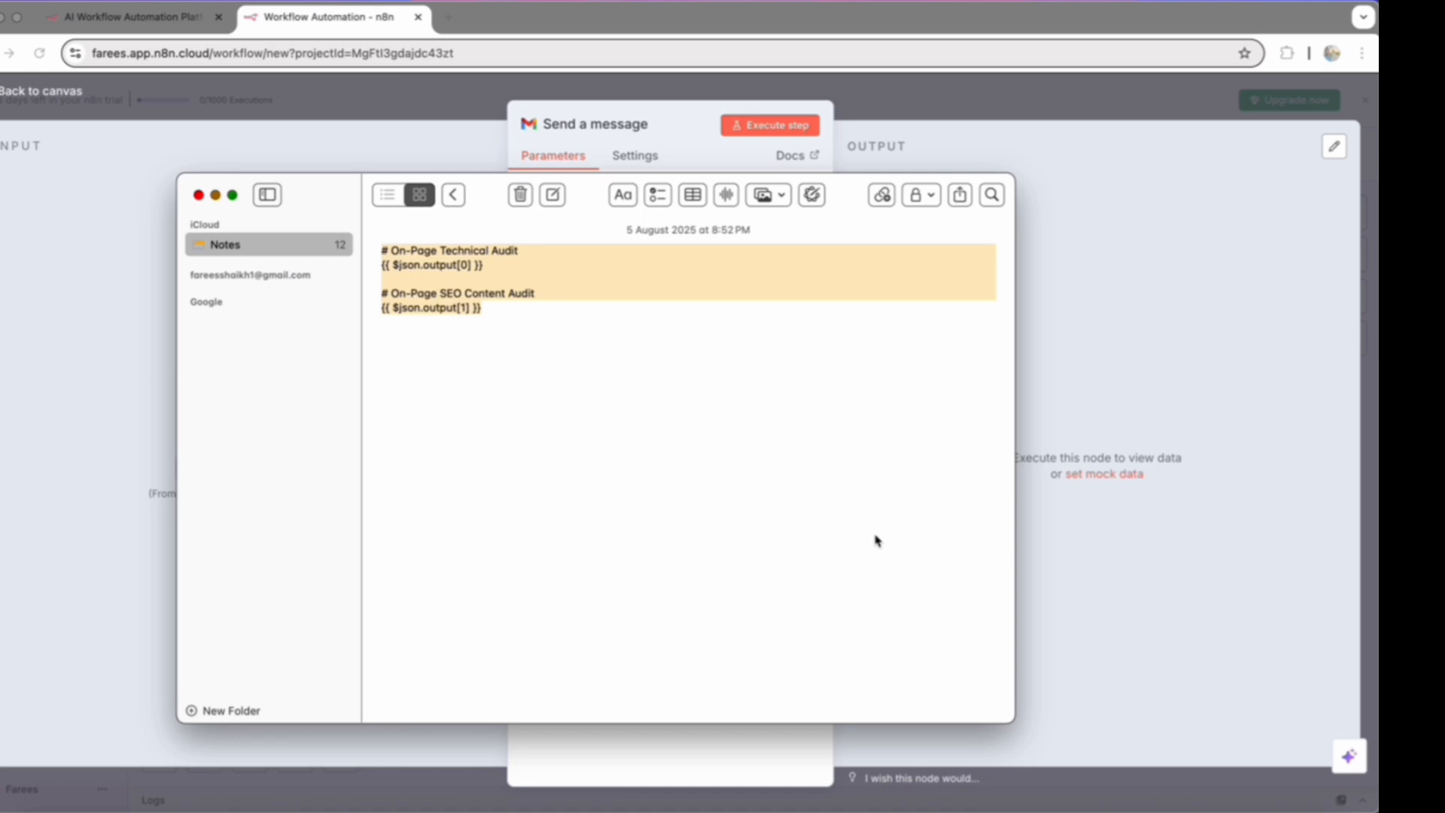
left_click(455, 195)
key("super+Tab")
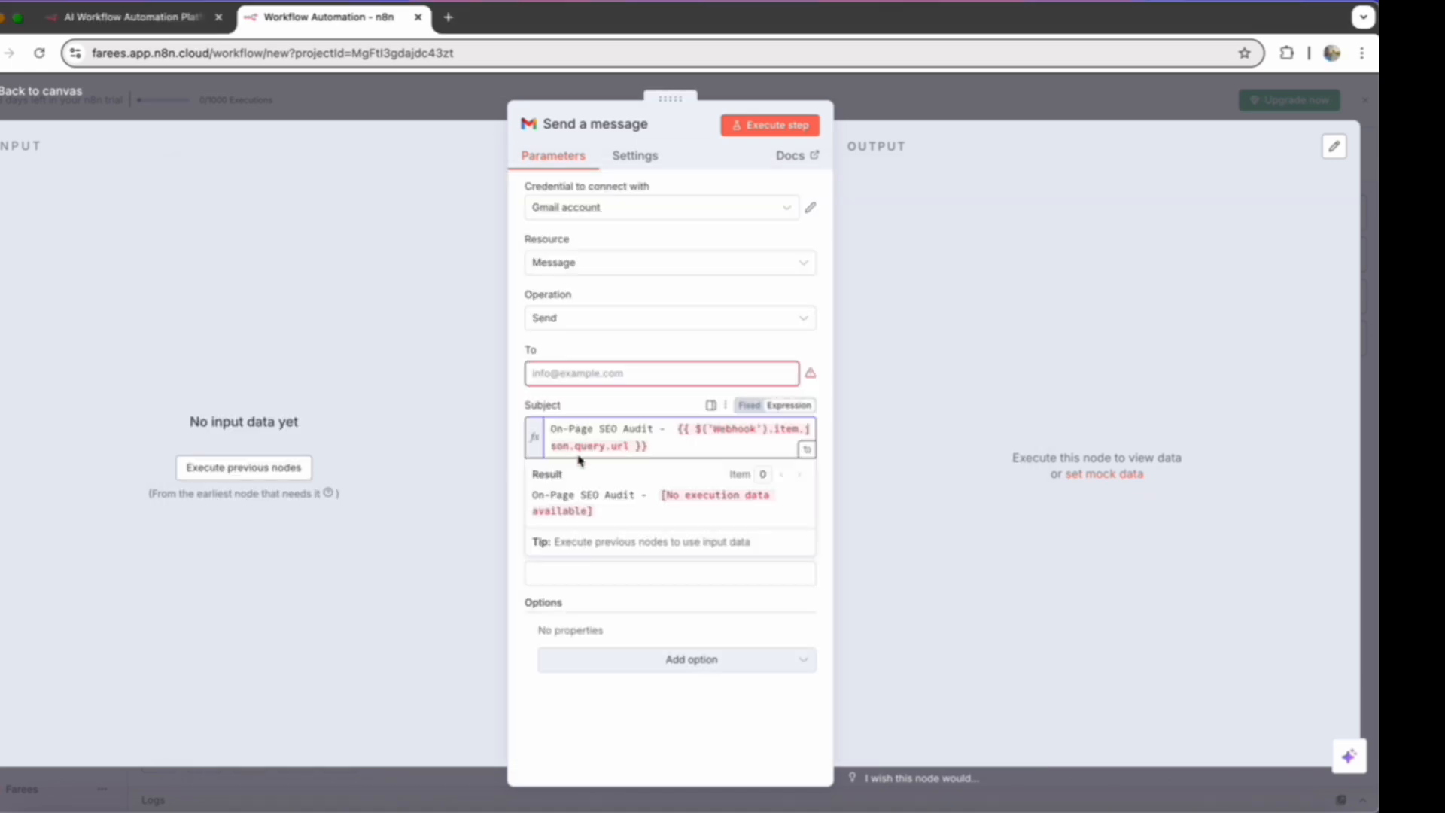
- Set the email's Message to the expression {{ $json.data }} and activate the empty To field
left_click(573, 628)
left_click(574, 578)
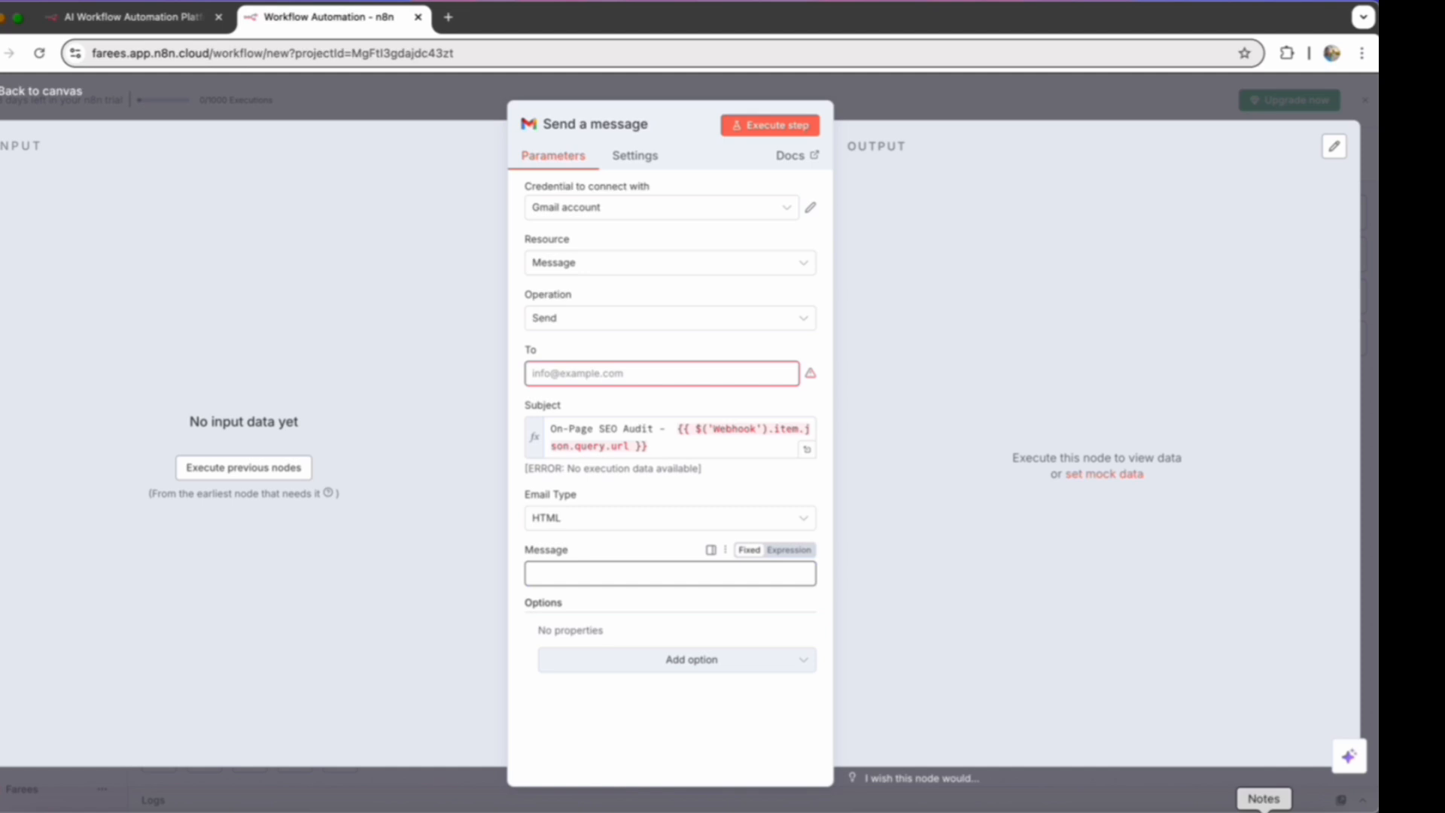
type("{{ $json.data }}")
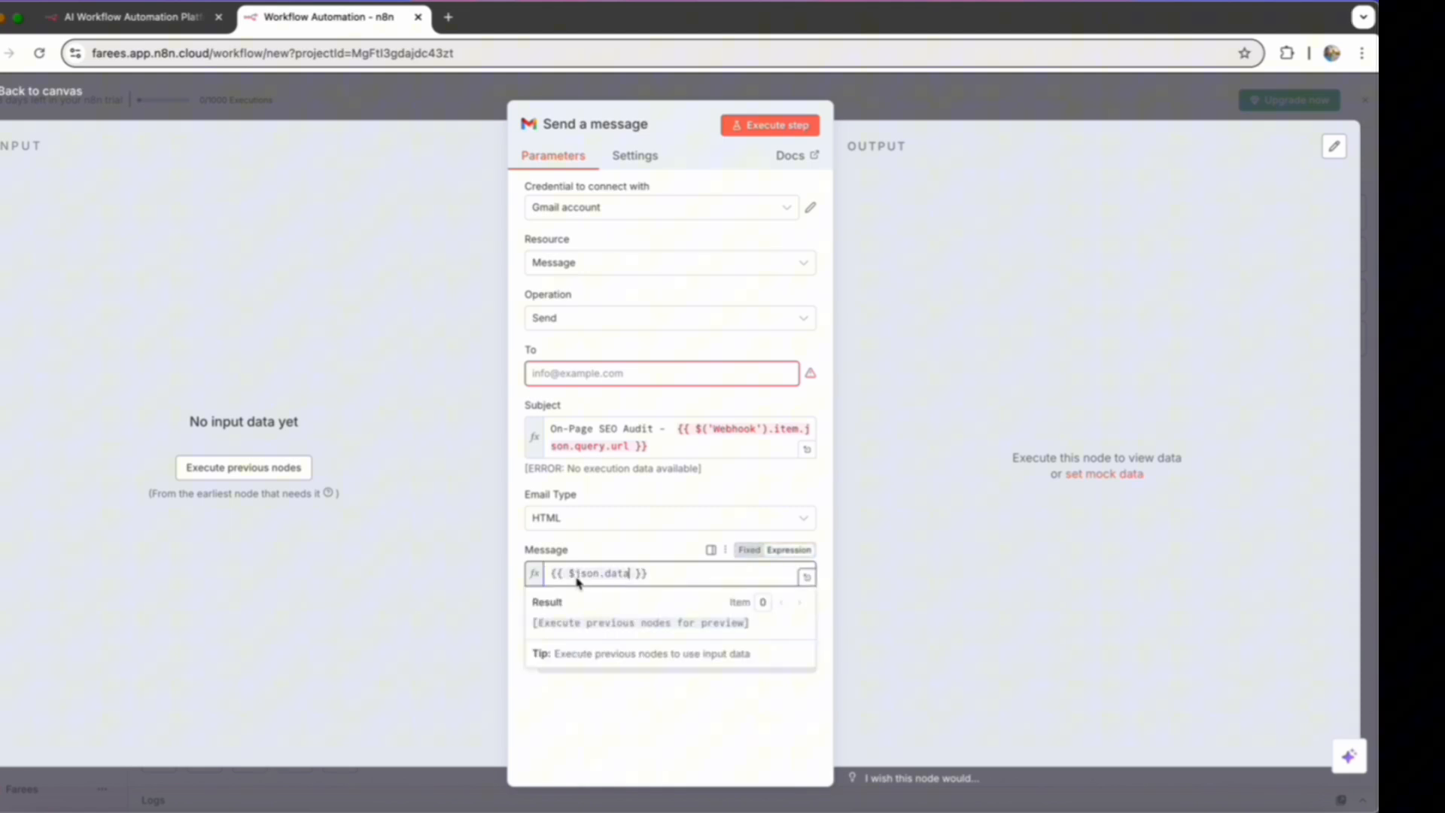
left_click(472, 581)
left_click(625, 382)
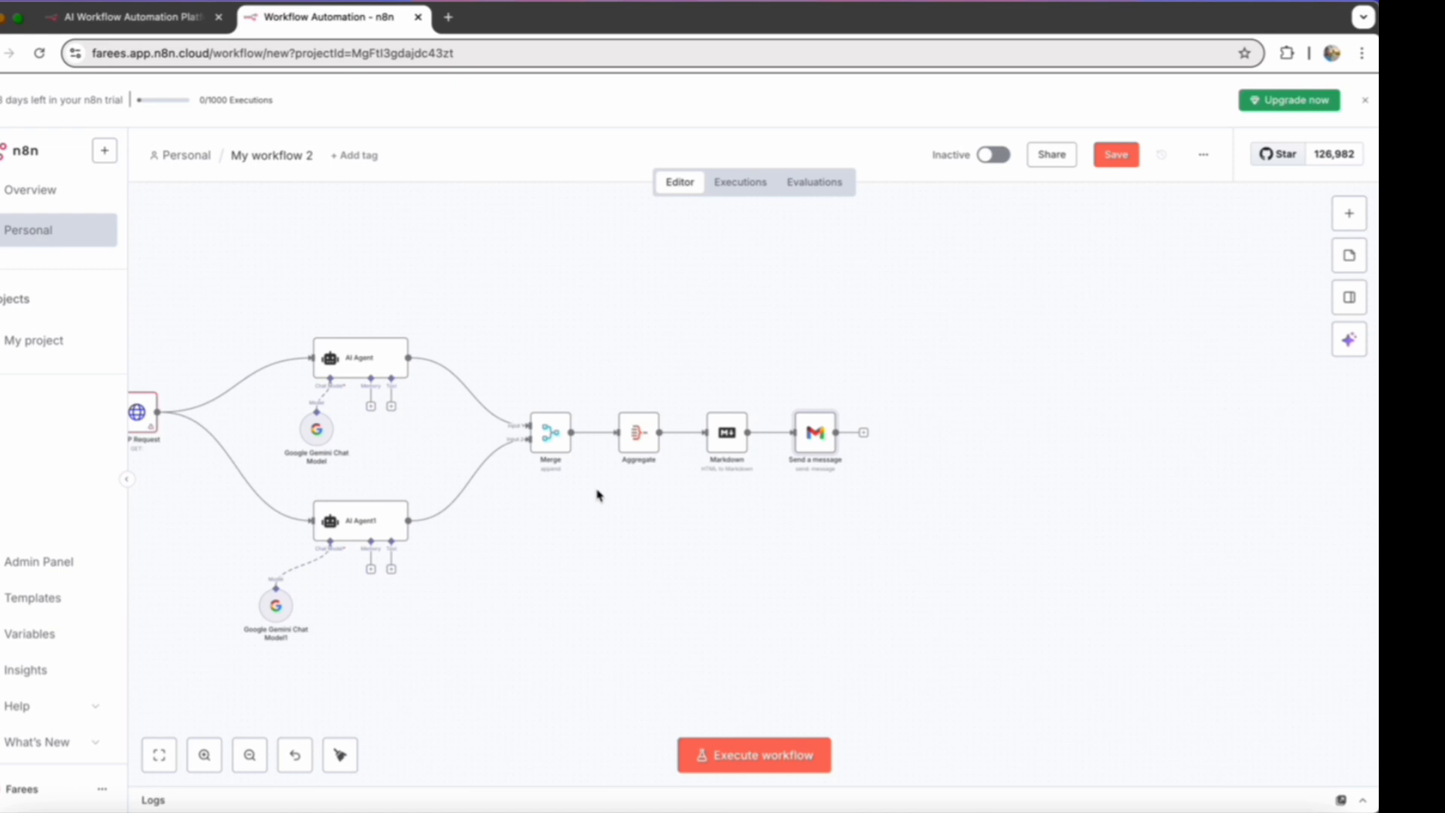
- Switch to the site-grader-pro project in Lovable and read through the prompt and build summary of the SEO testing form
scroll(597, 496, "left", 3)
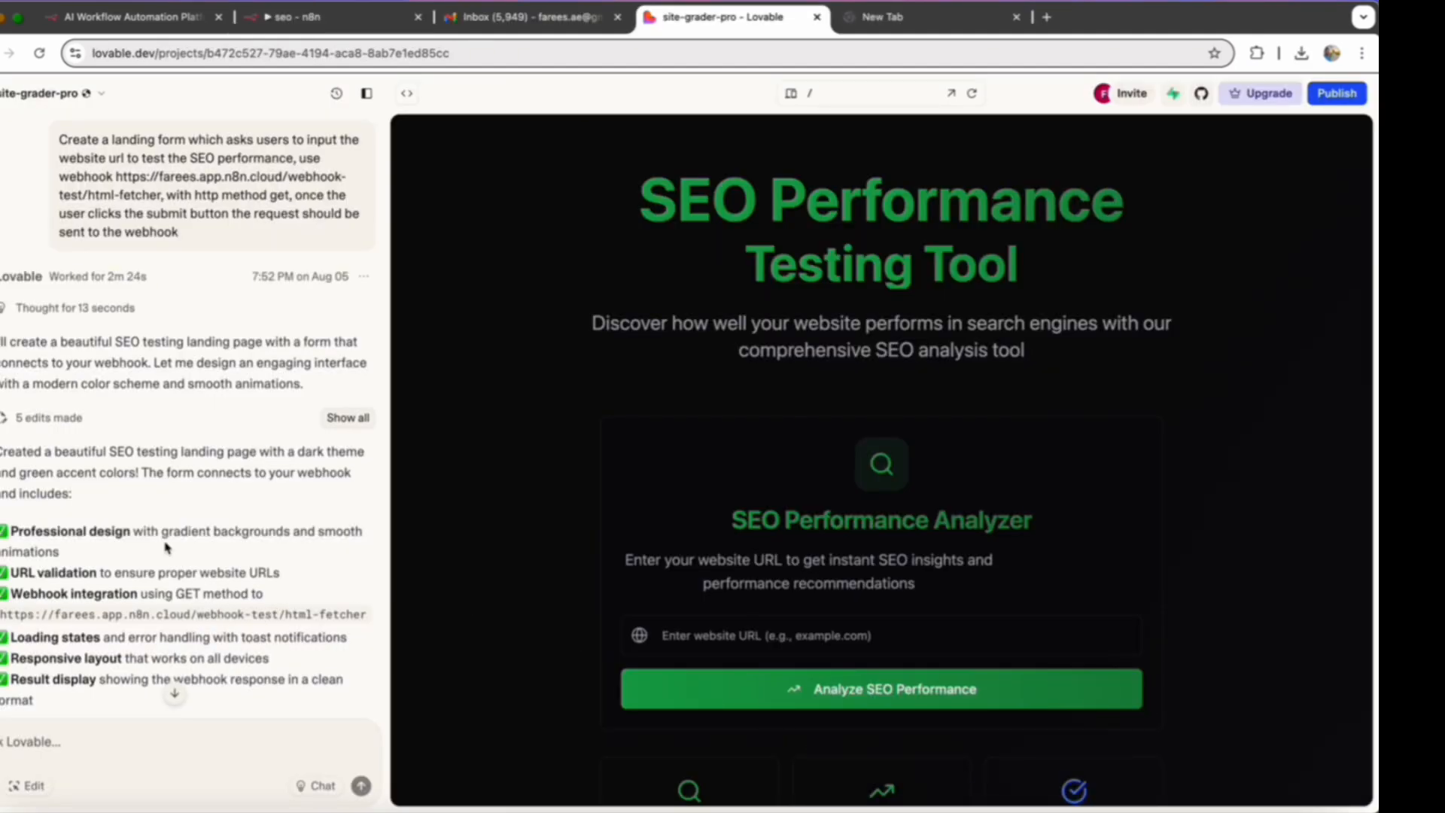
scroll(167, 548, "down", 3)
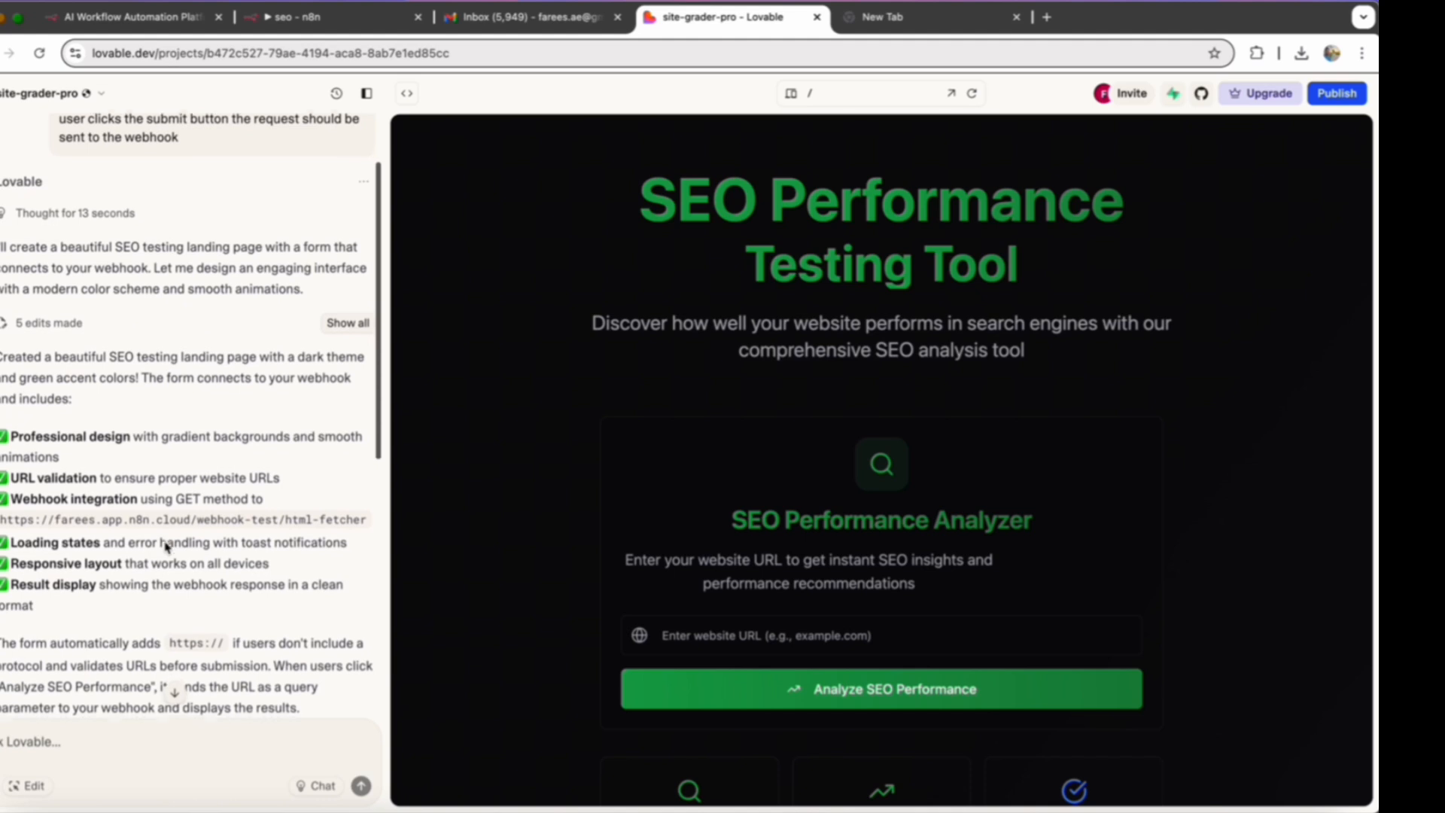
scroll(163, 541, "down", 5)
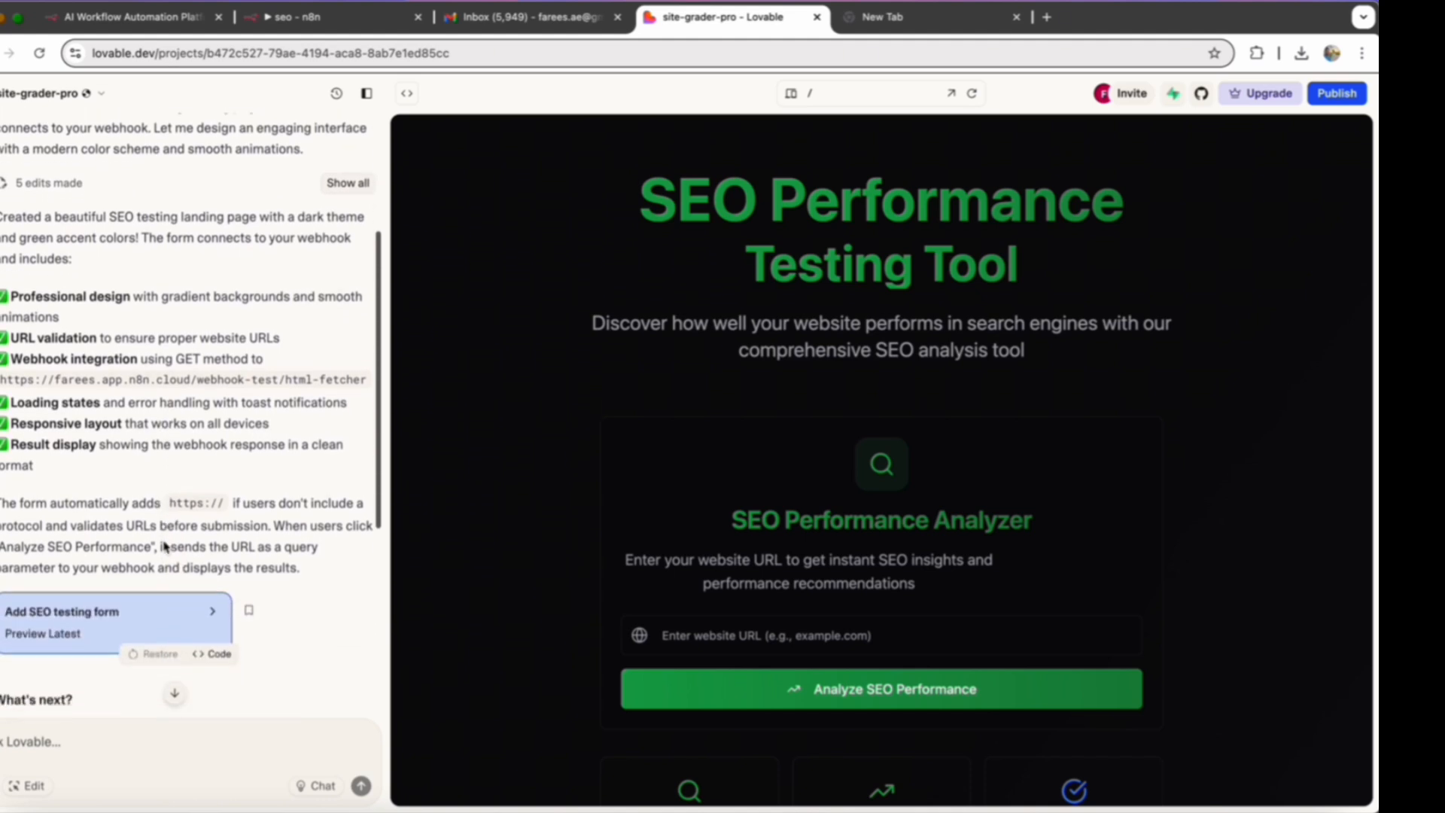
scroll(164, 548, "down", 6)
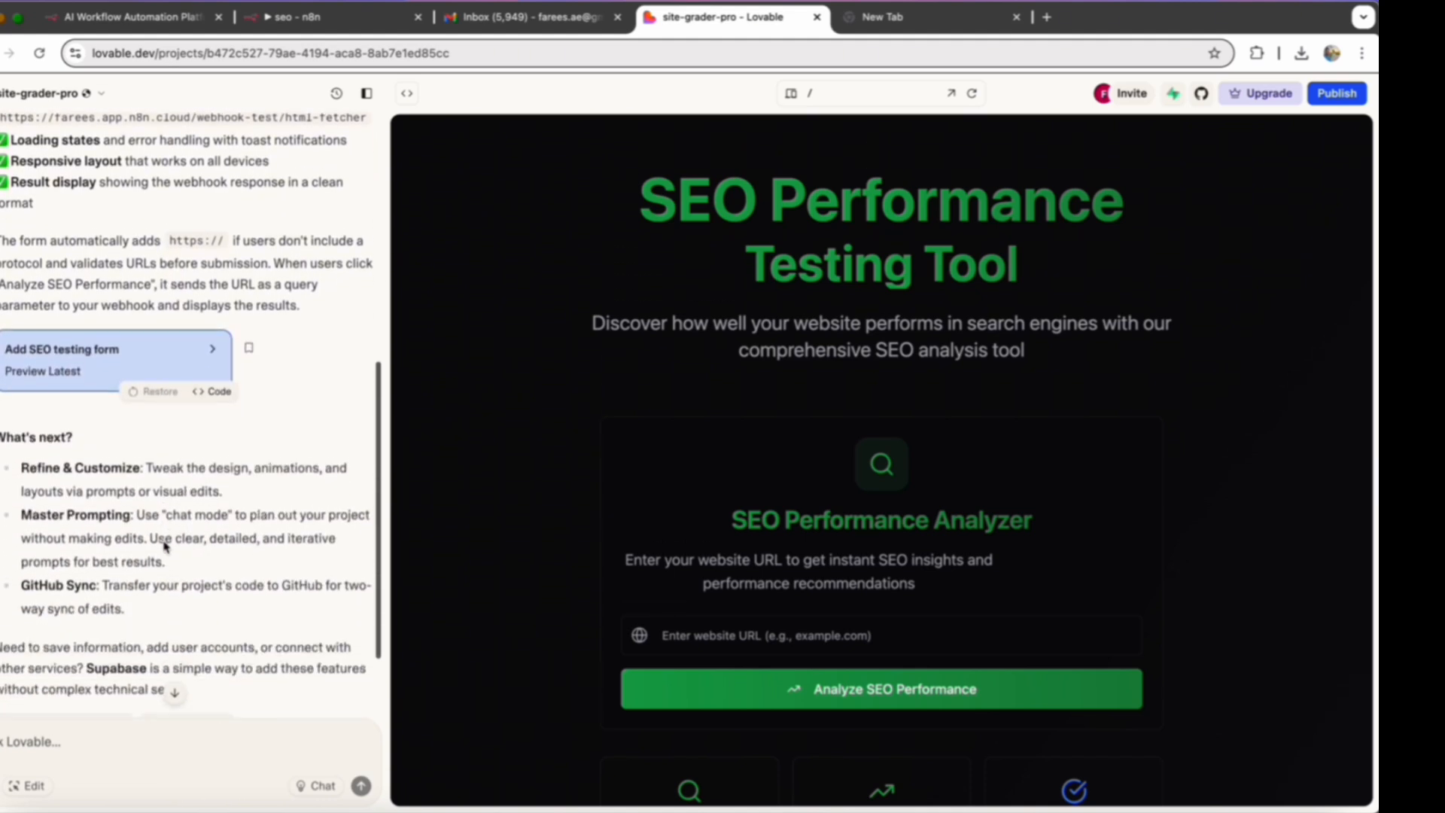
- Review the original prompt in the project chat, focusing on its landing form request and html-fetcher webhook URL
scroll(163, 546, "up", 10)
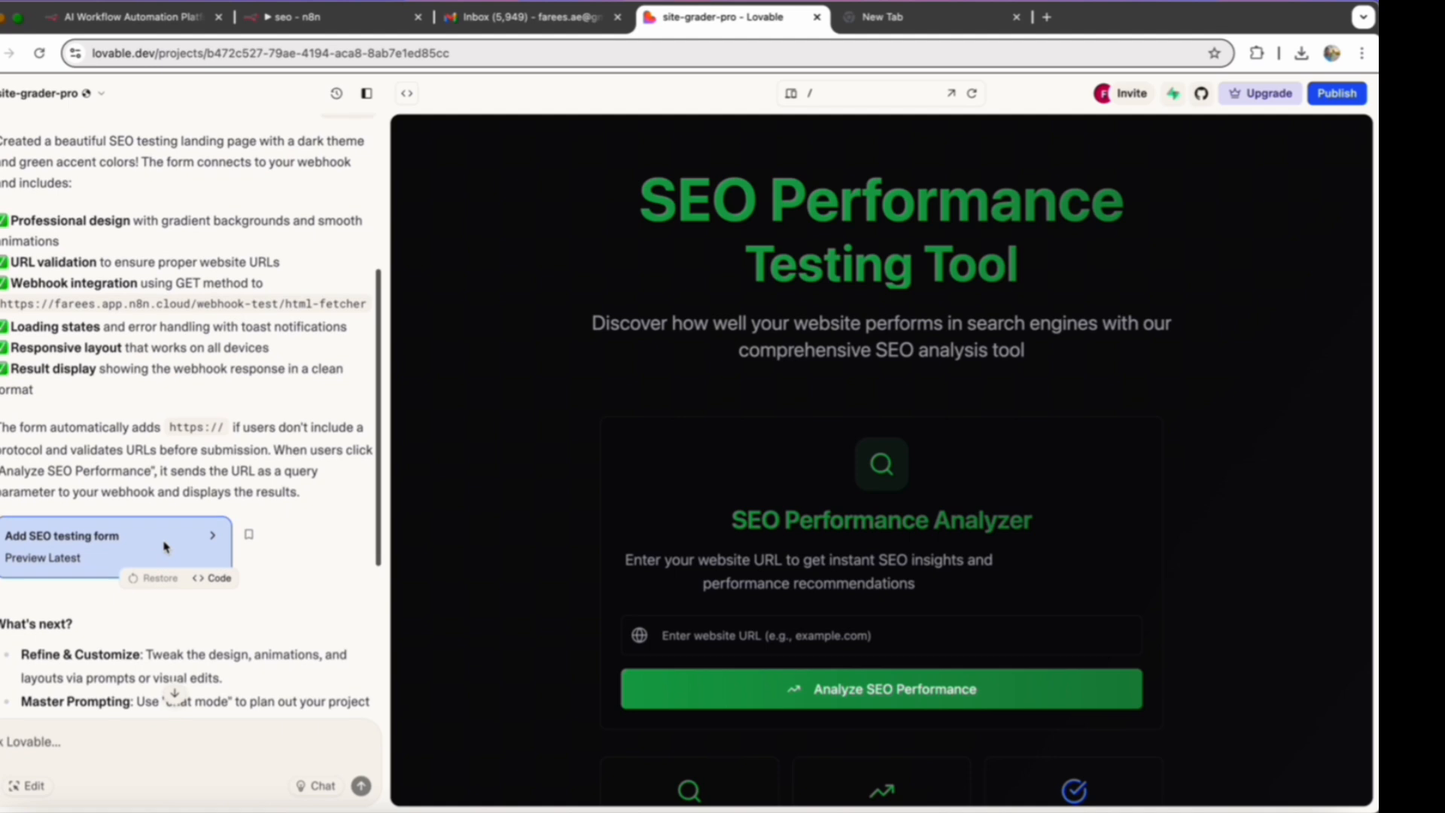
scroll(164, 546, "up", 4)
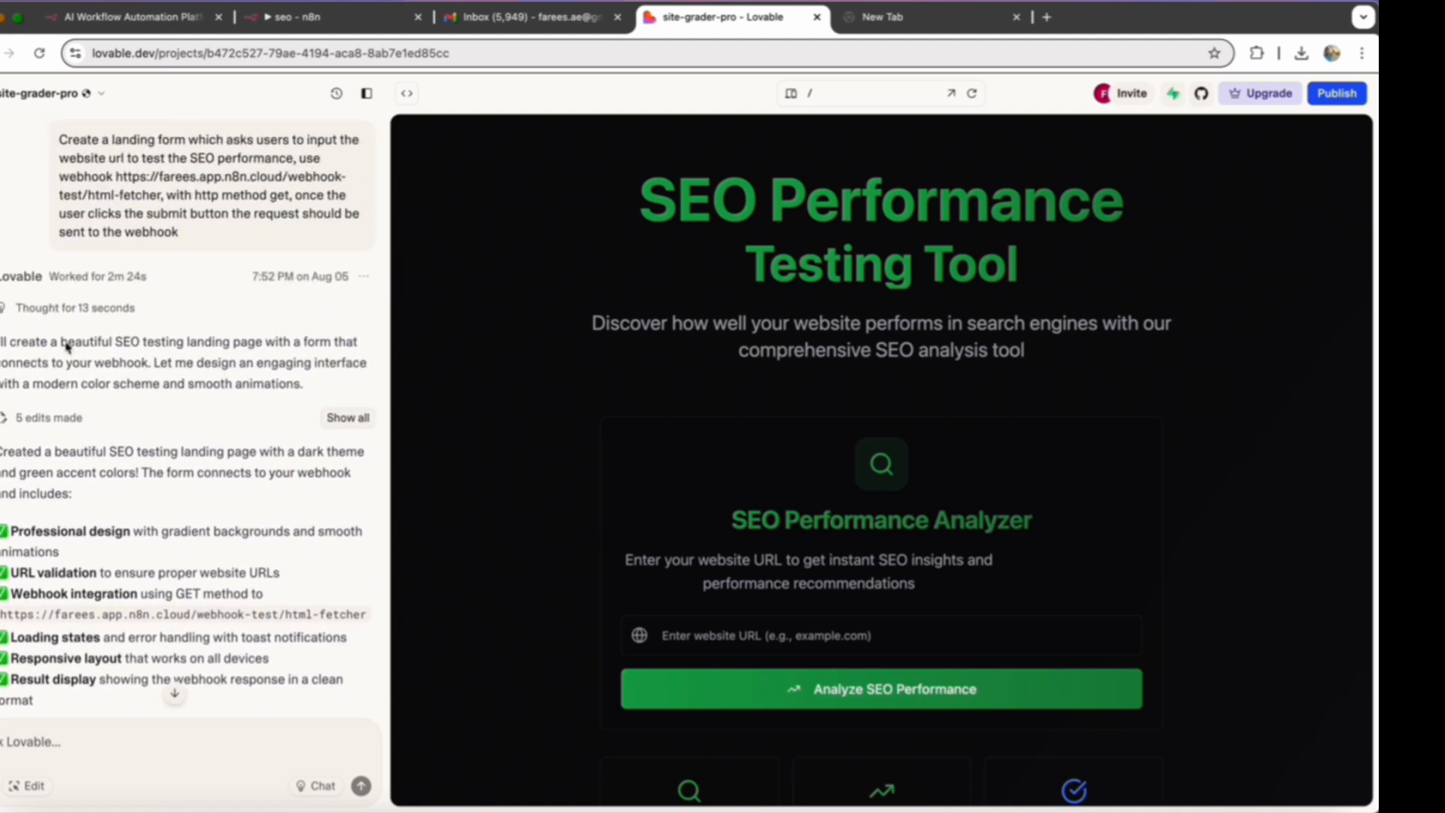
left_click_drag(60, 141, 240, 232)
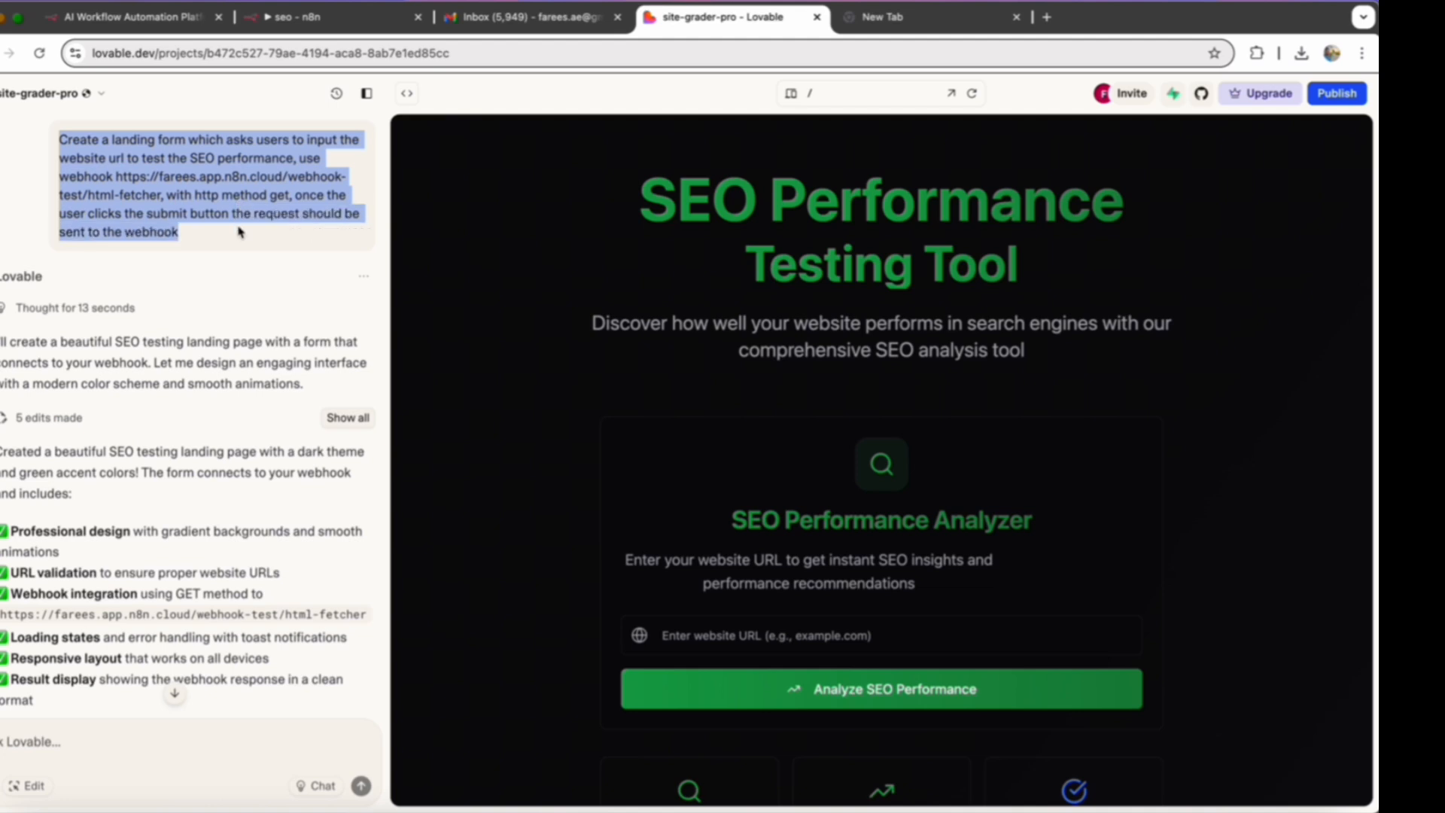
left_click(200, 233)
left_click_drag(117, 178, 167, 202)
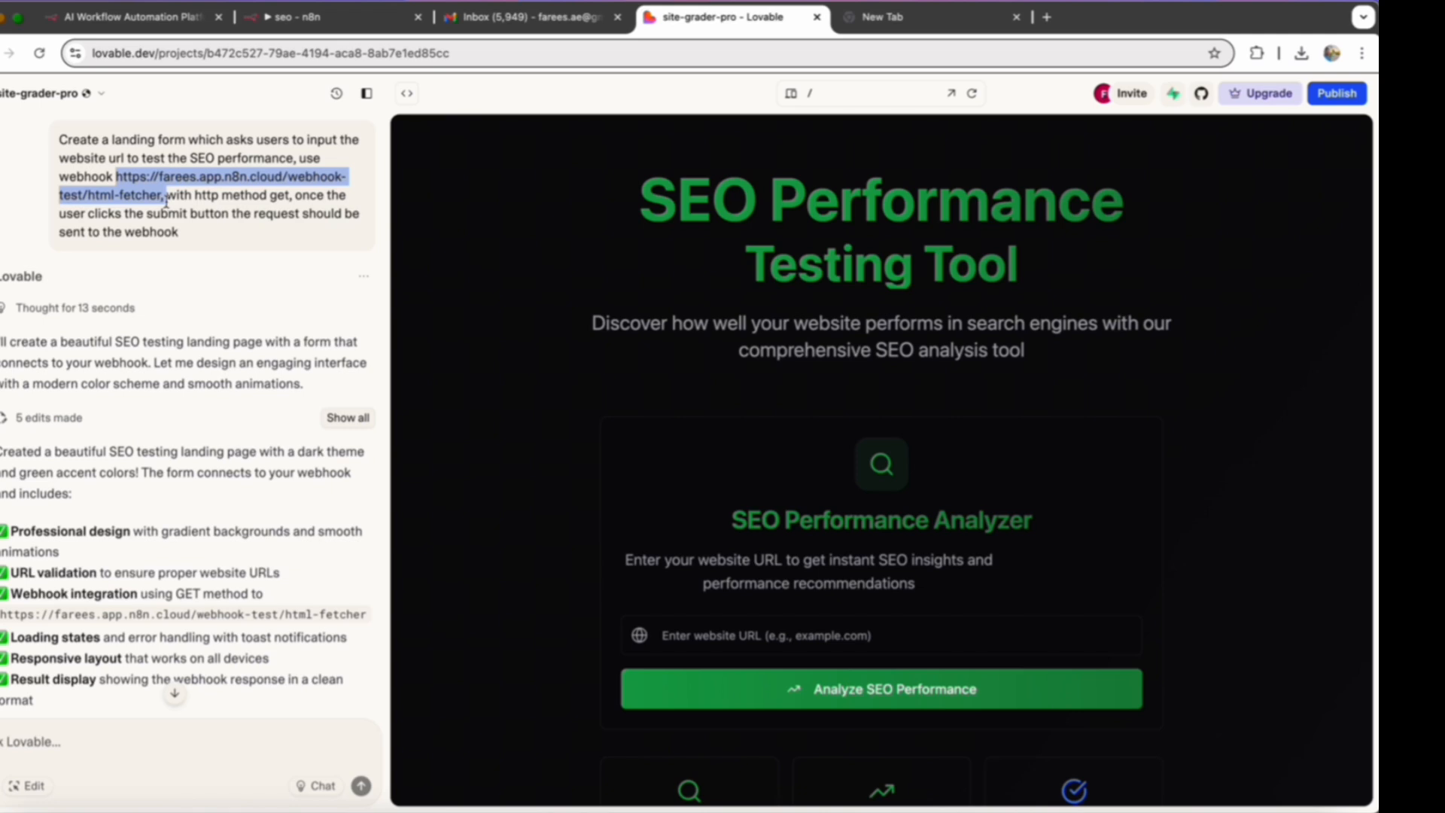
left_click(202, 242)
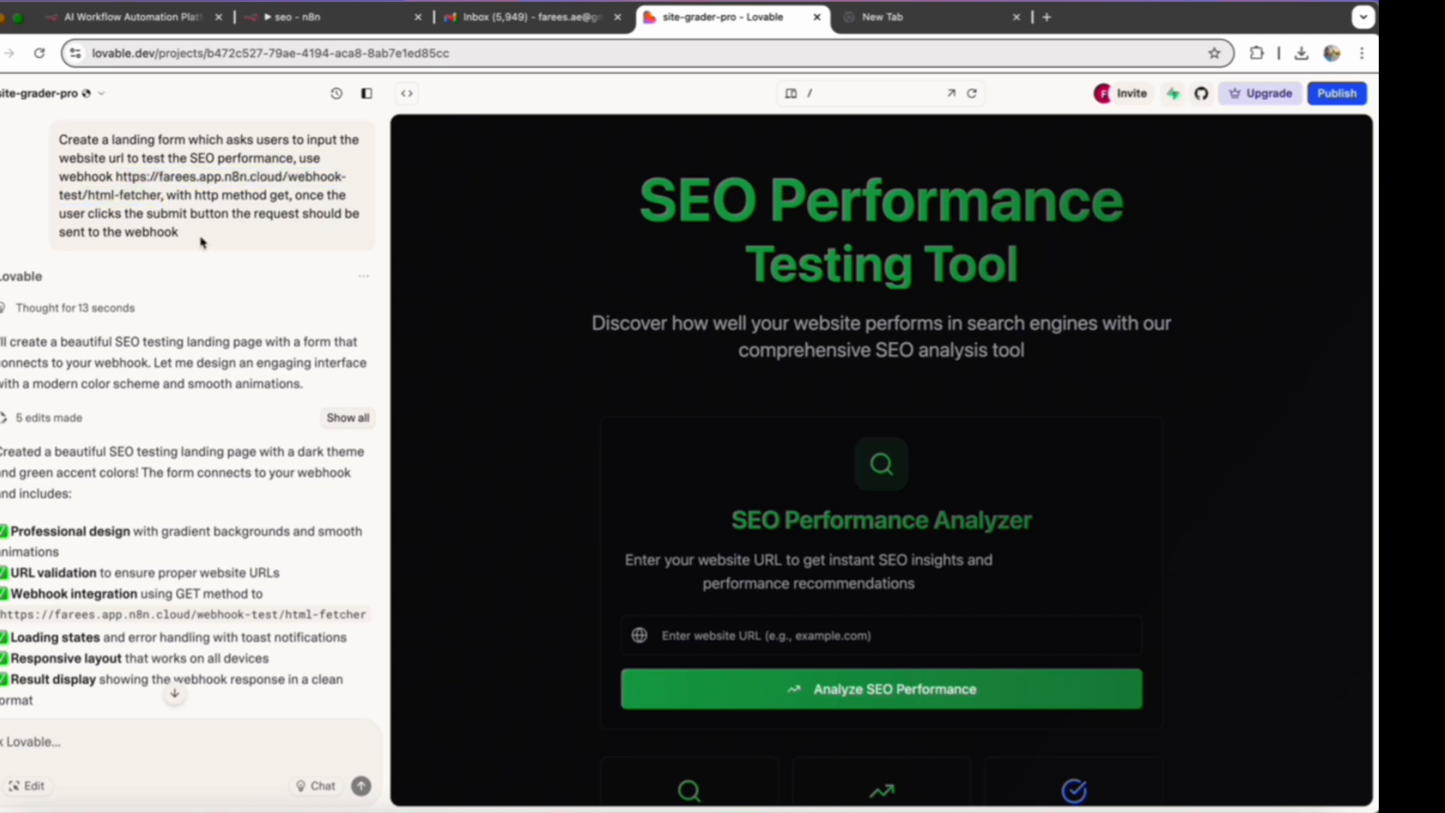
- Look through the landing page preview down to the Why Test Your SEO section and return to the website URL field
scroll(634, 433, "down", 2)
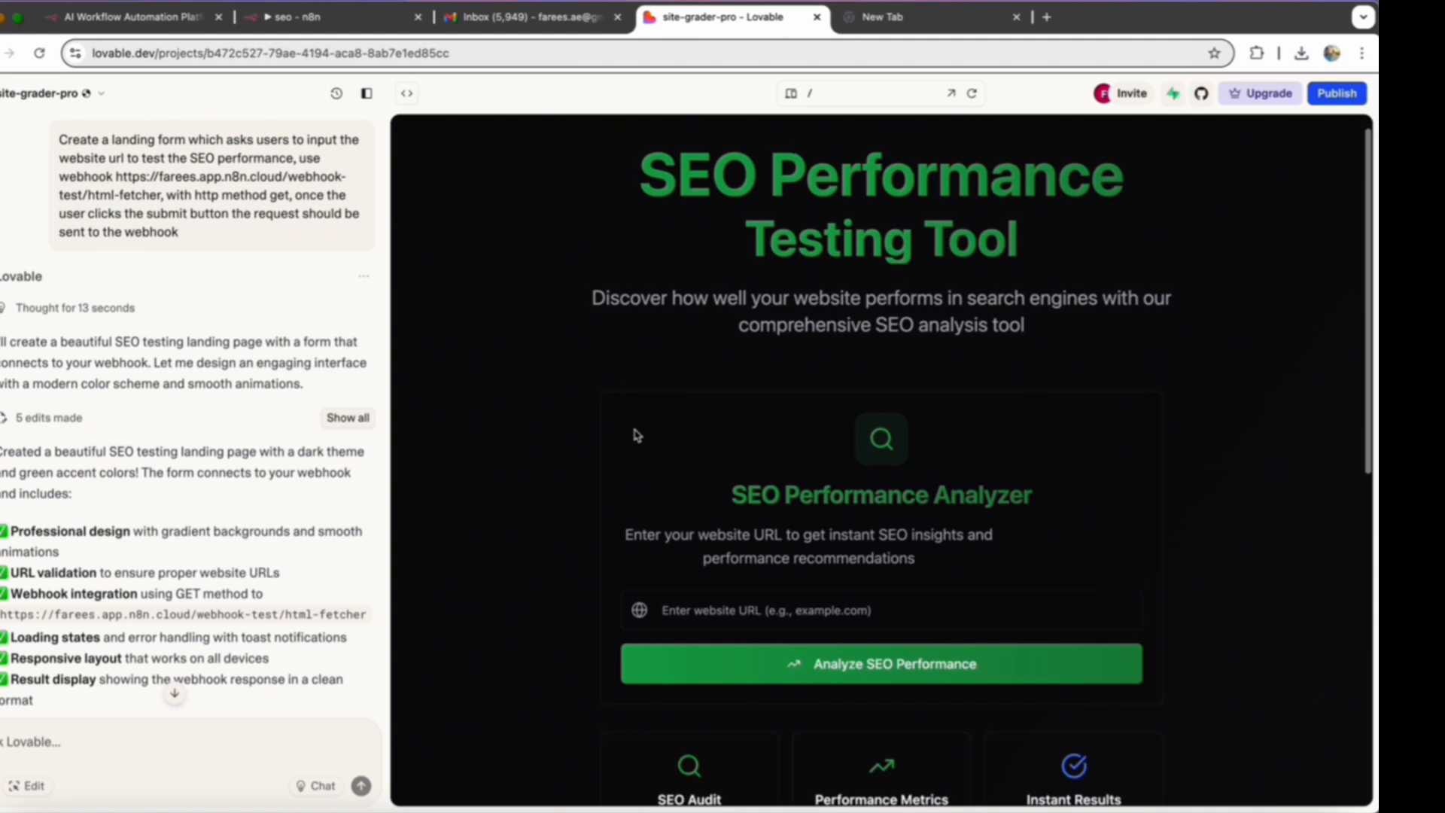
scroll(636, 435, "down", 6)
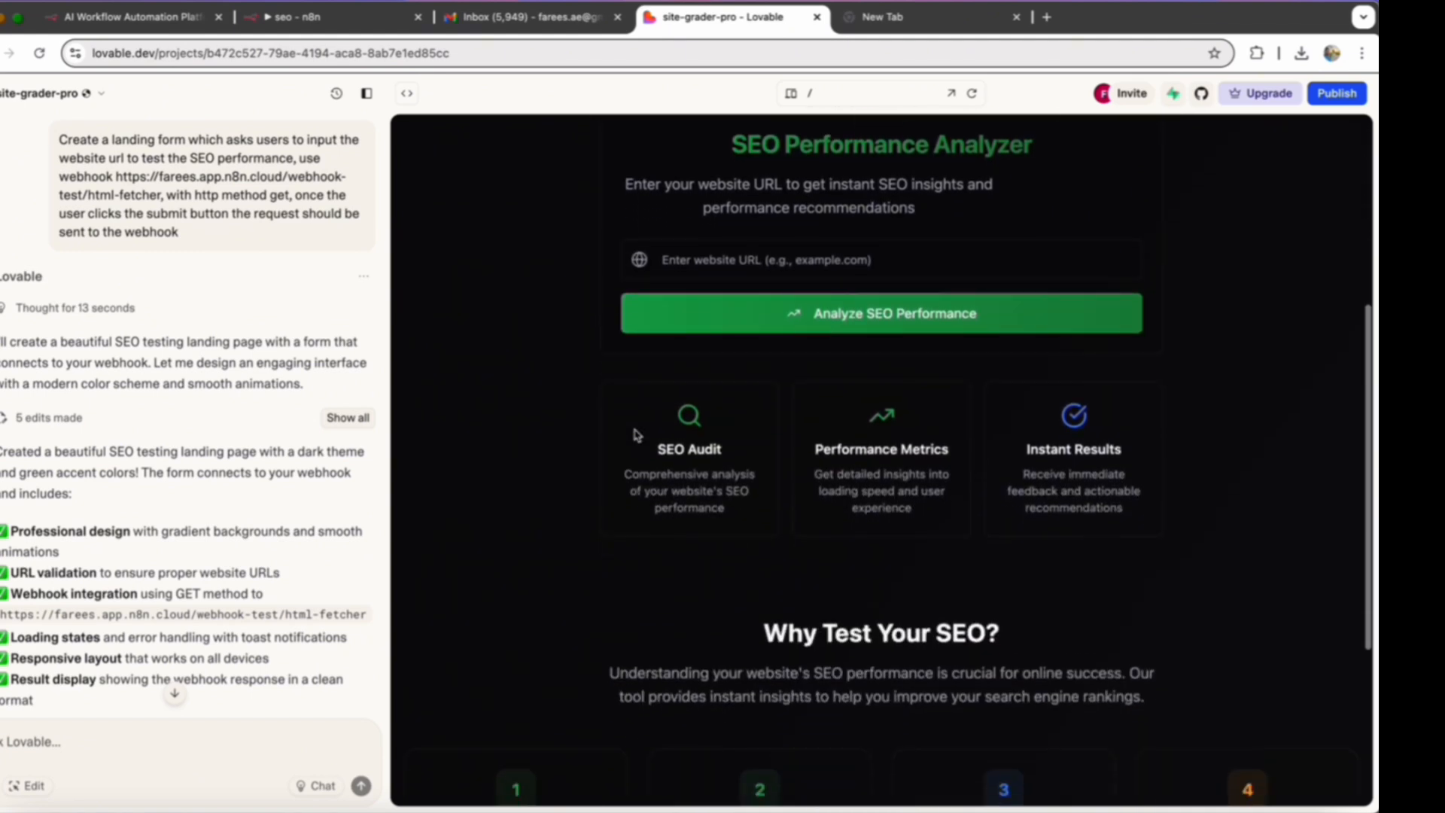
scroll(635, 434, "down", 2)
scroll(635, 435, "up", 3)
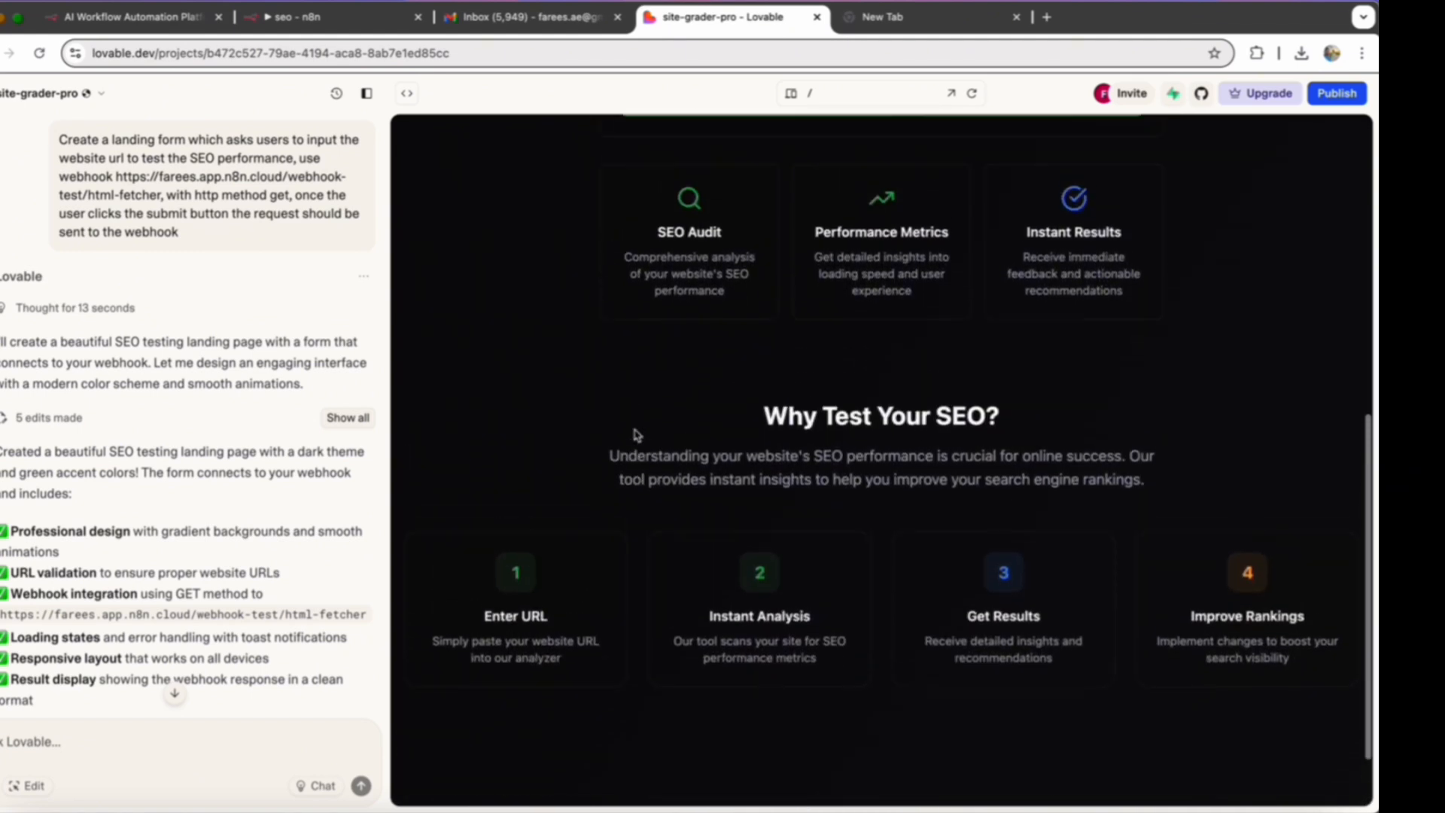
scroll(634, 434, "up", 3)
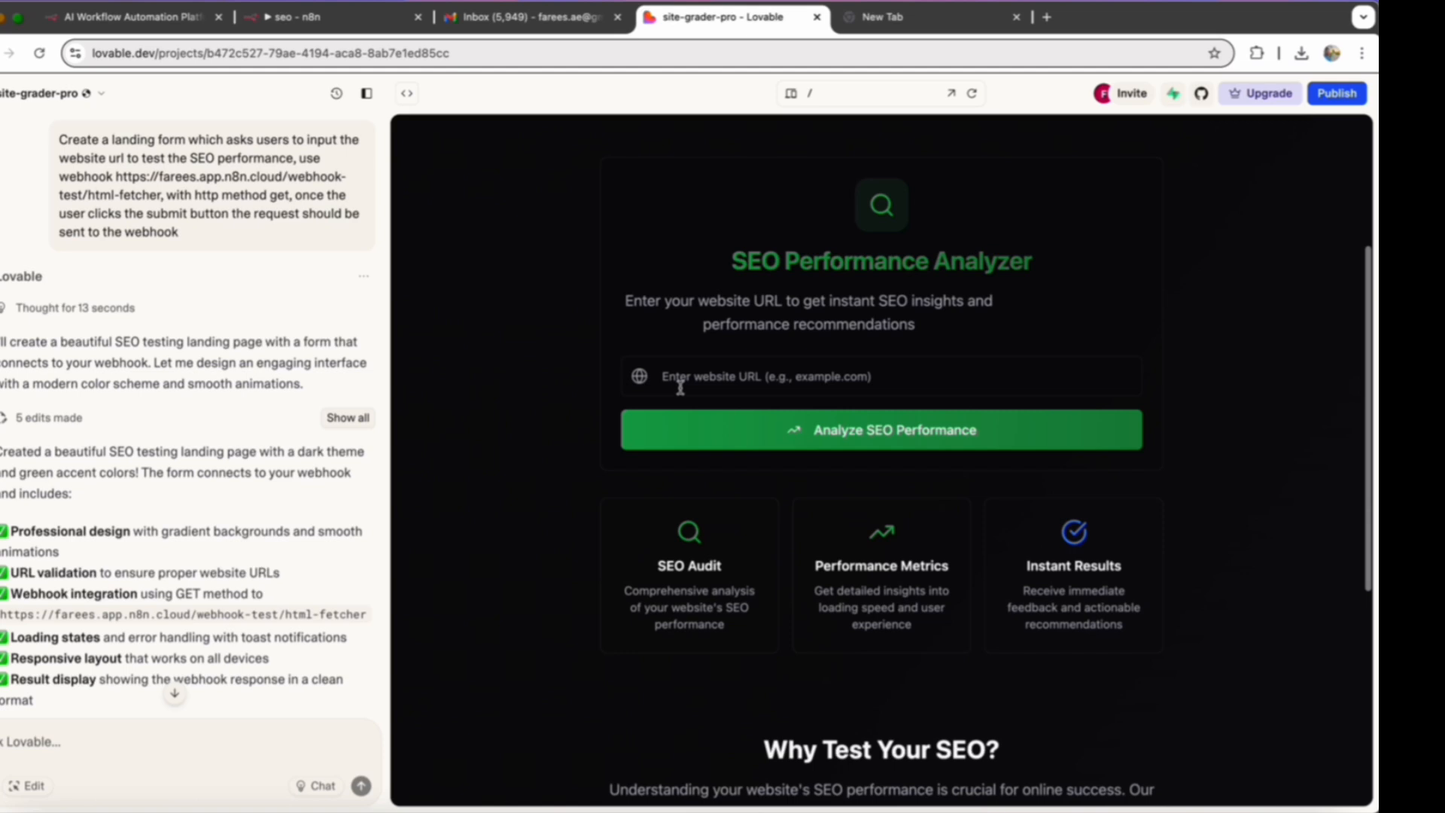
left_click(687, 375)
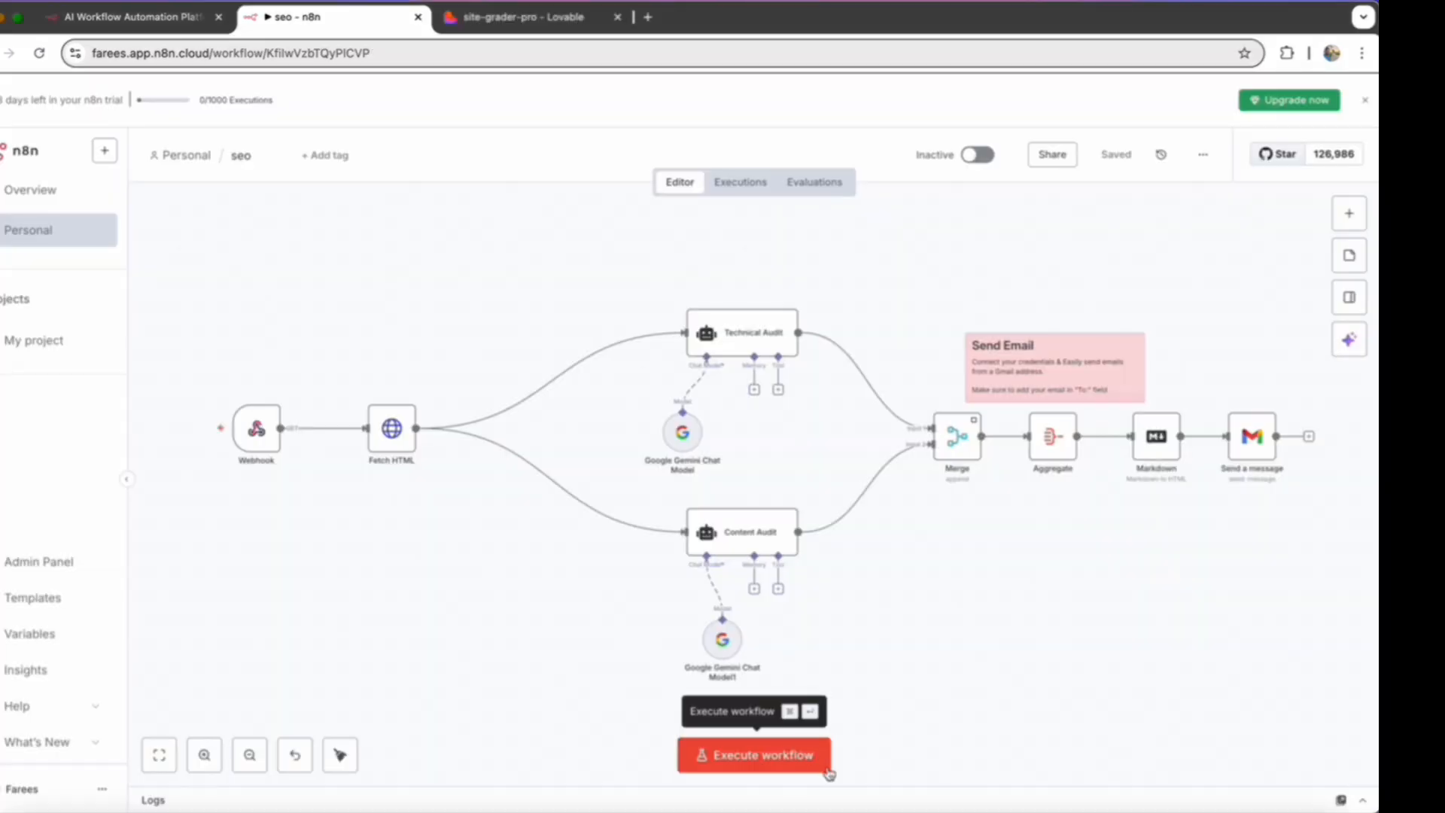
left_click(736, 759)
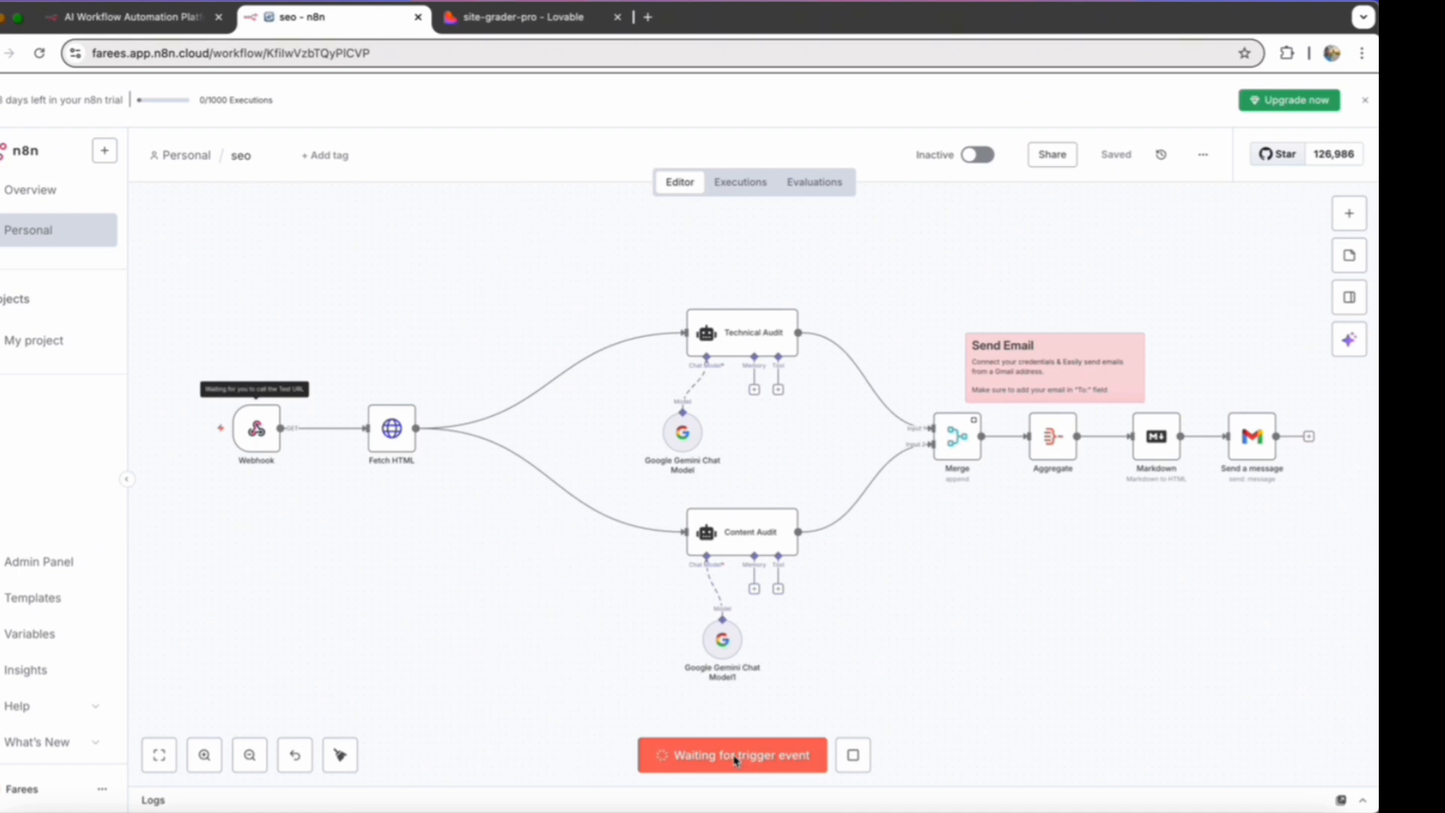
left_click(525, 22)
left_click(734, 642)
type("h")
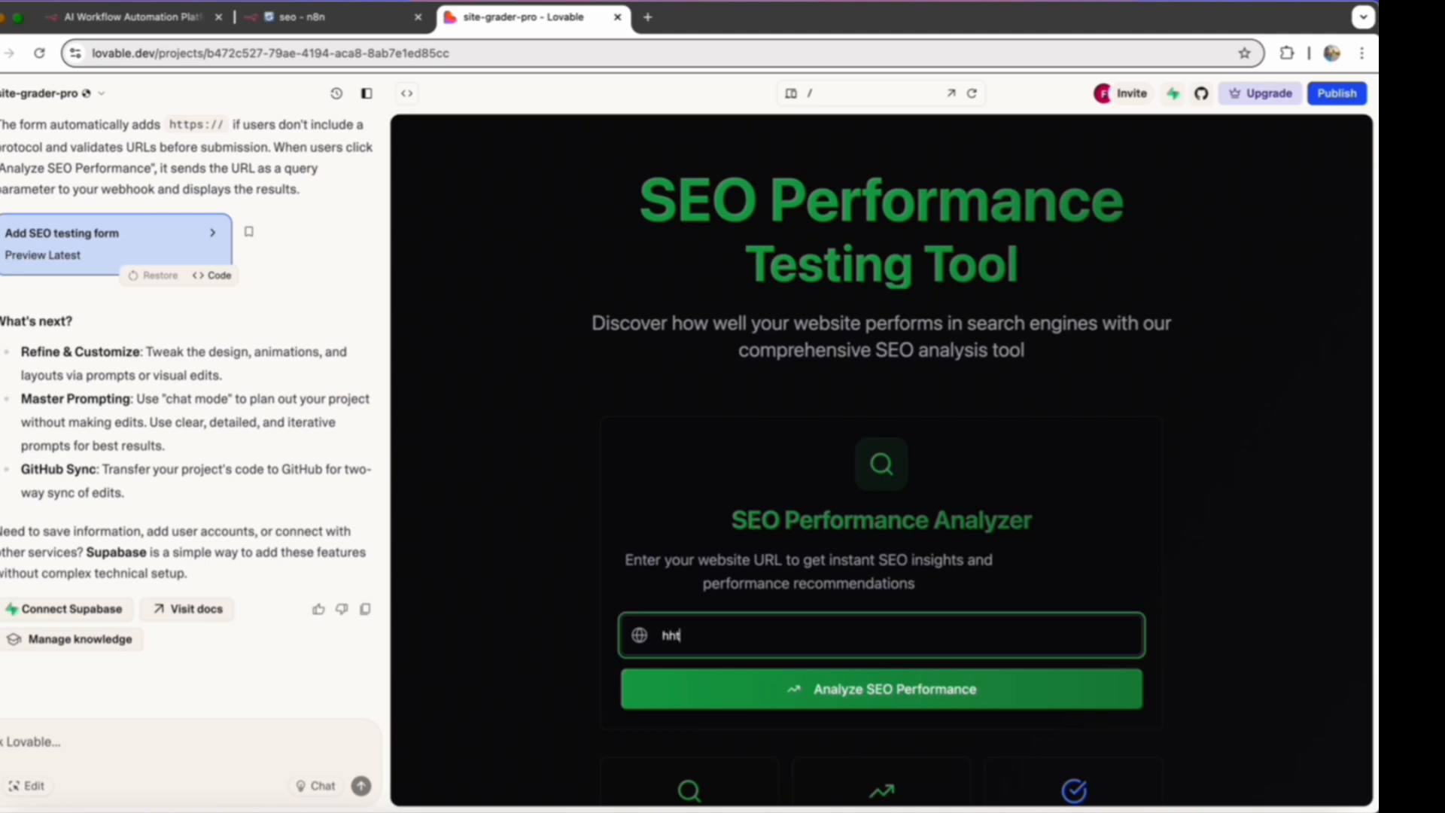
type("ht")
key("BackSpace")
key("BackSpace")
type("keytools.org")
left_click(794, 694)
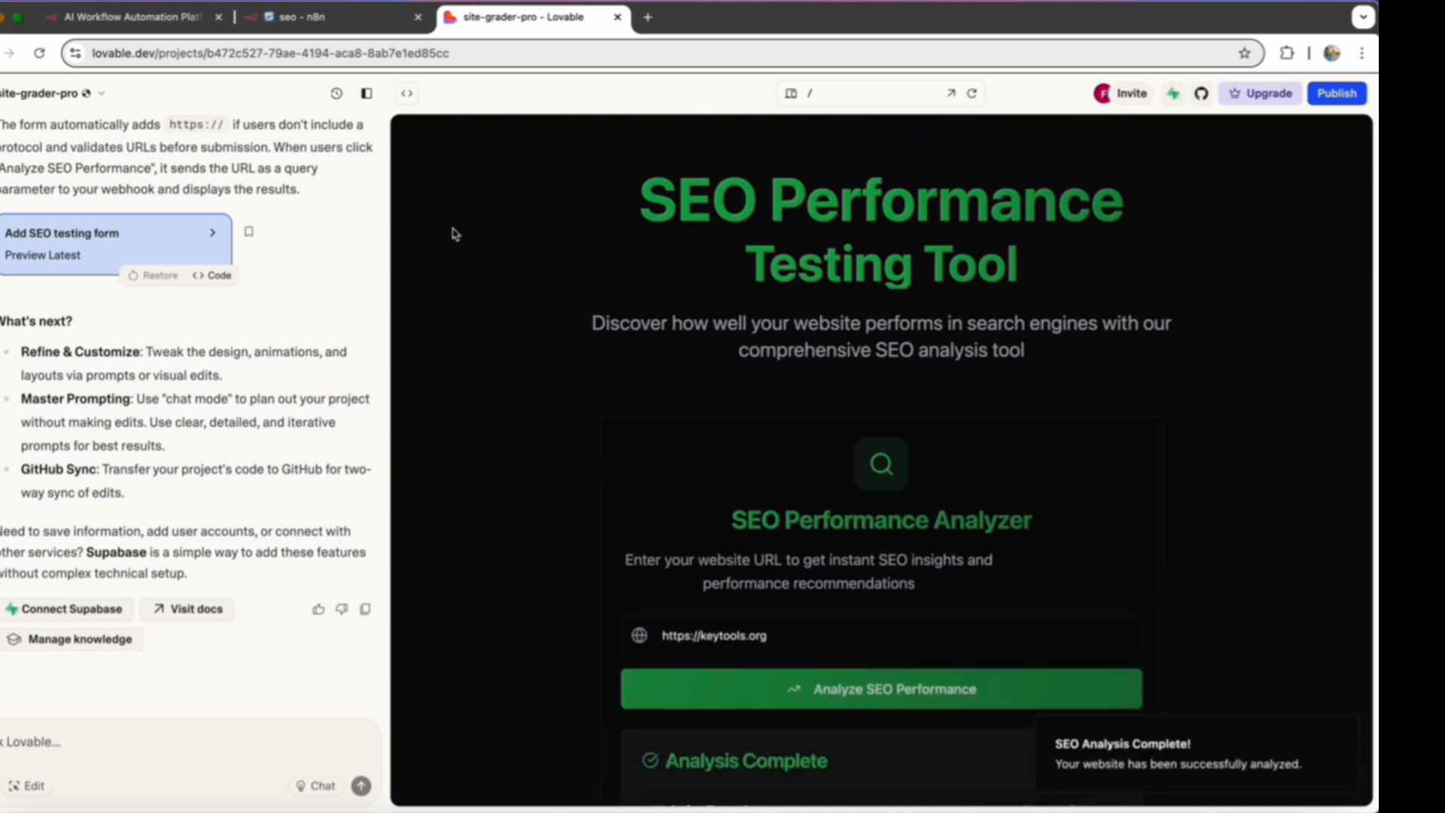
left_click(331, 17)
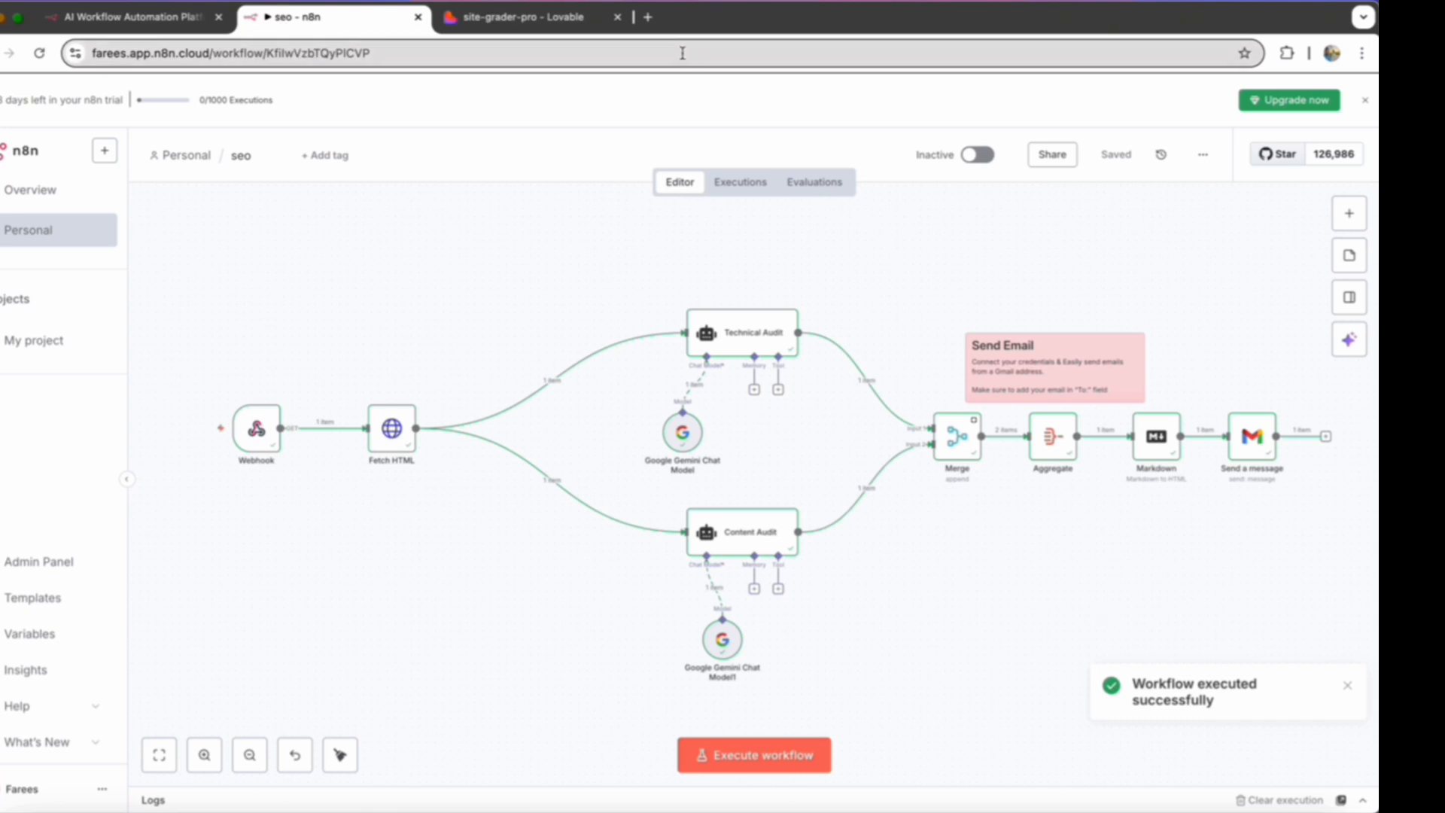
left_click(648, 18)
left_click(578, 422)
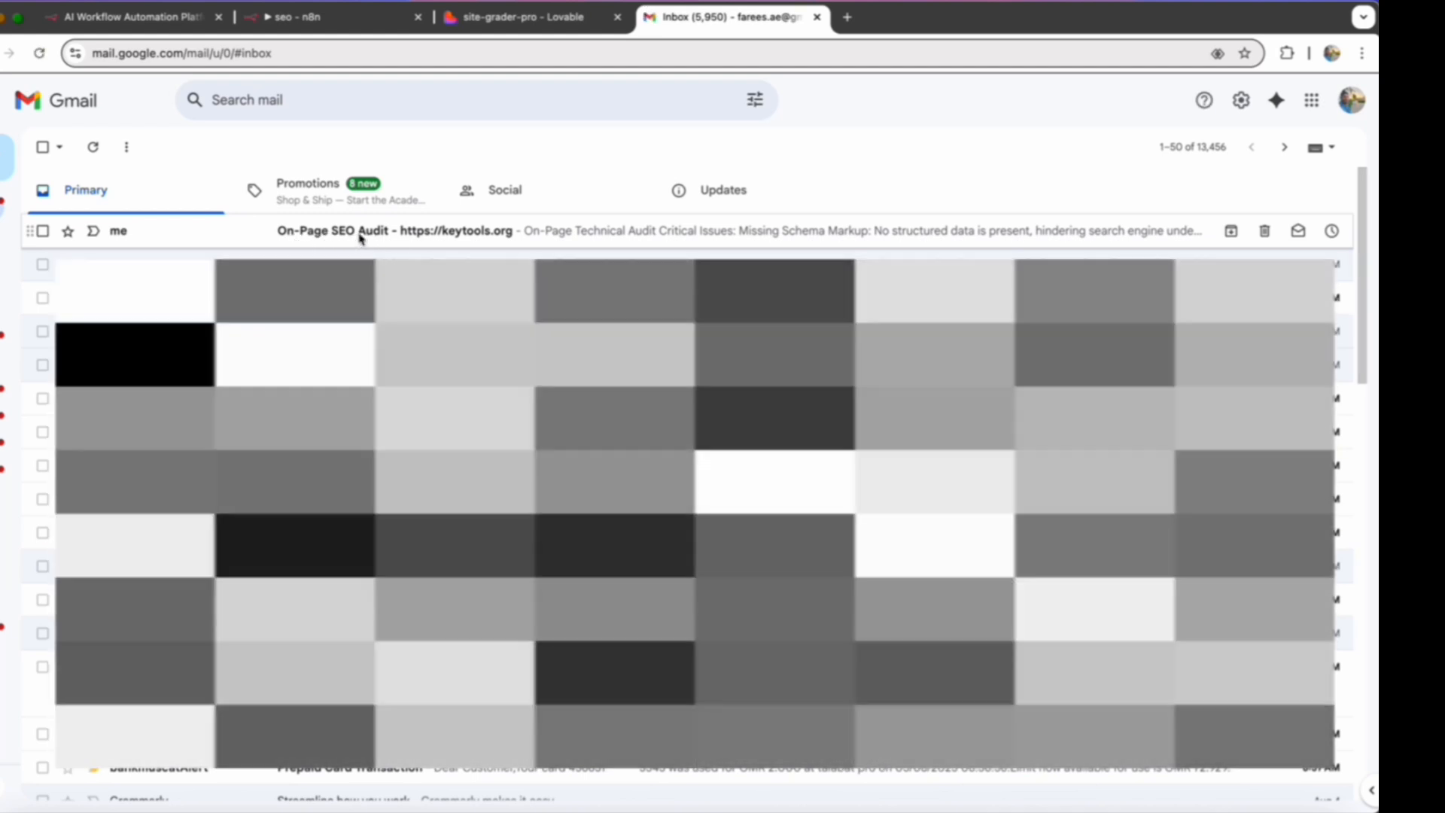
left_click(360, 236)
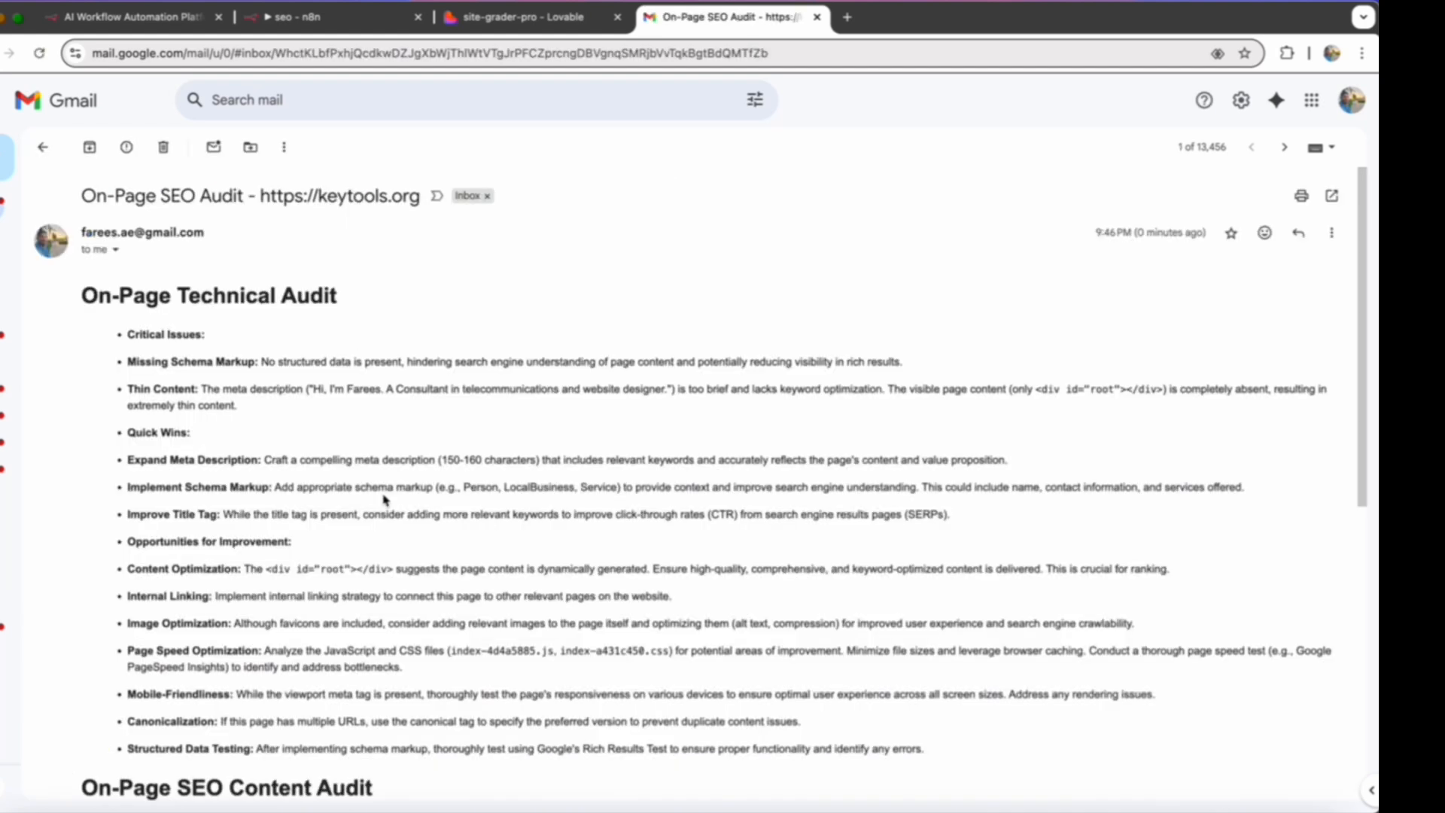
scroll(384, 499, "down", 7)
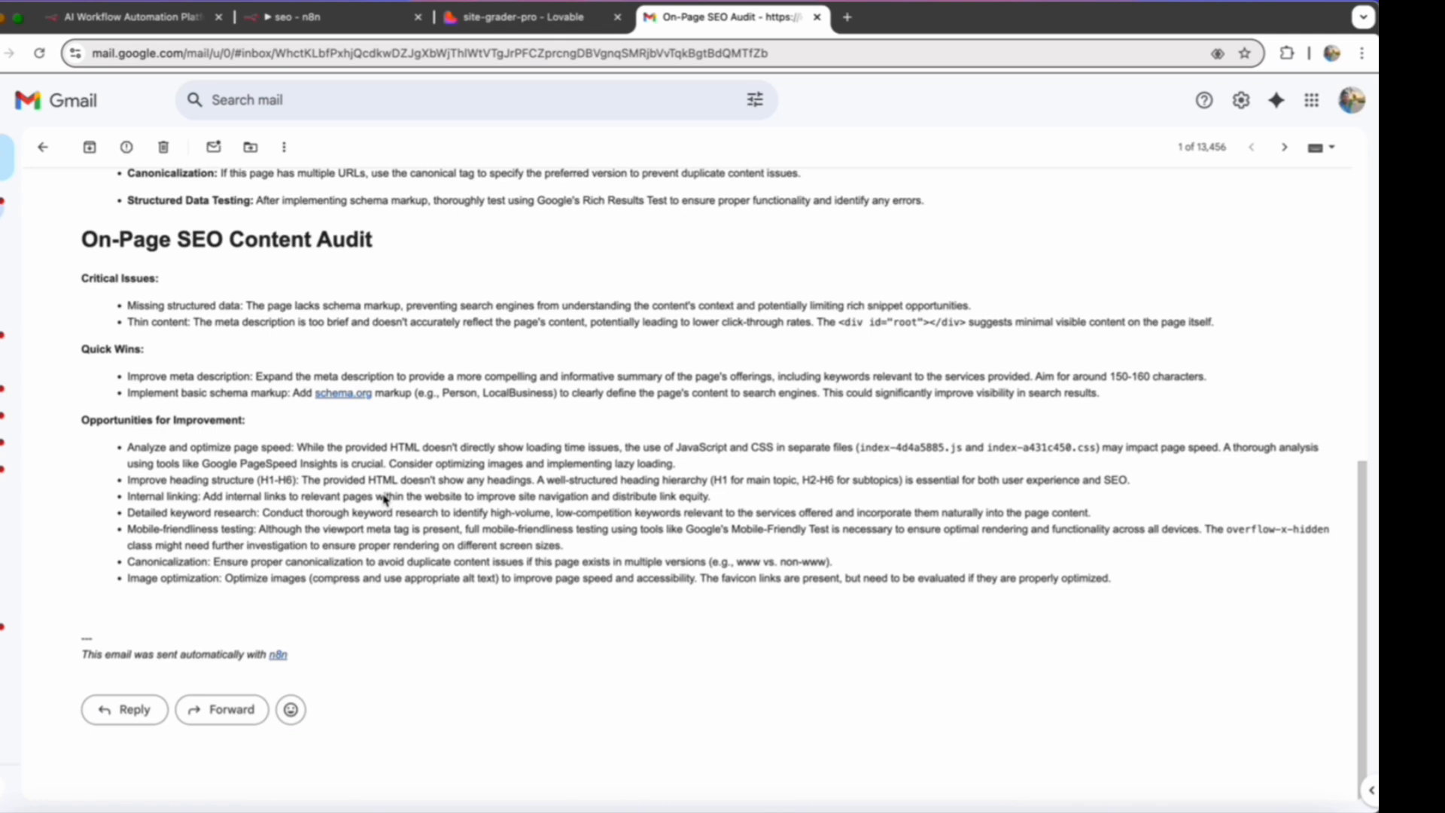
scroll(382, 493, "up", 6)
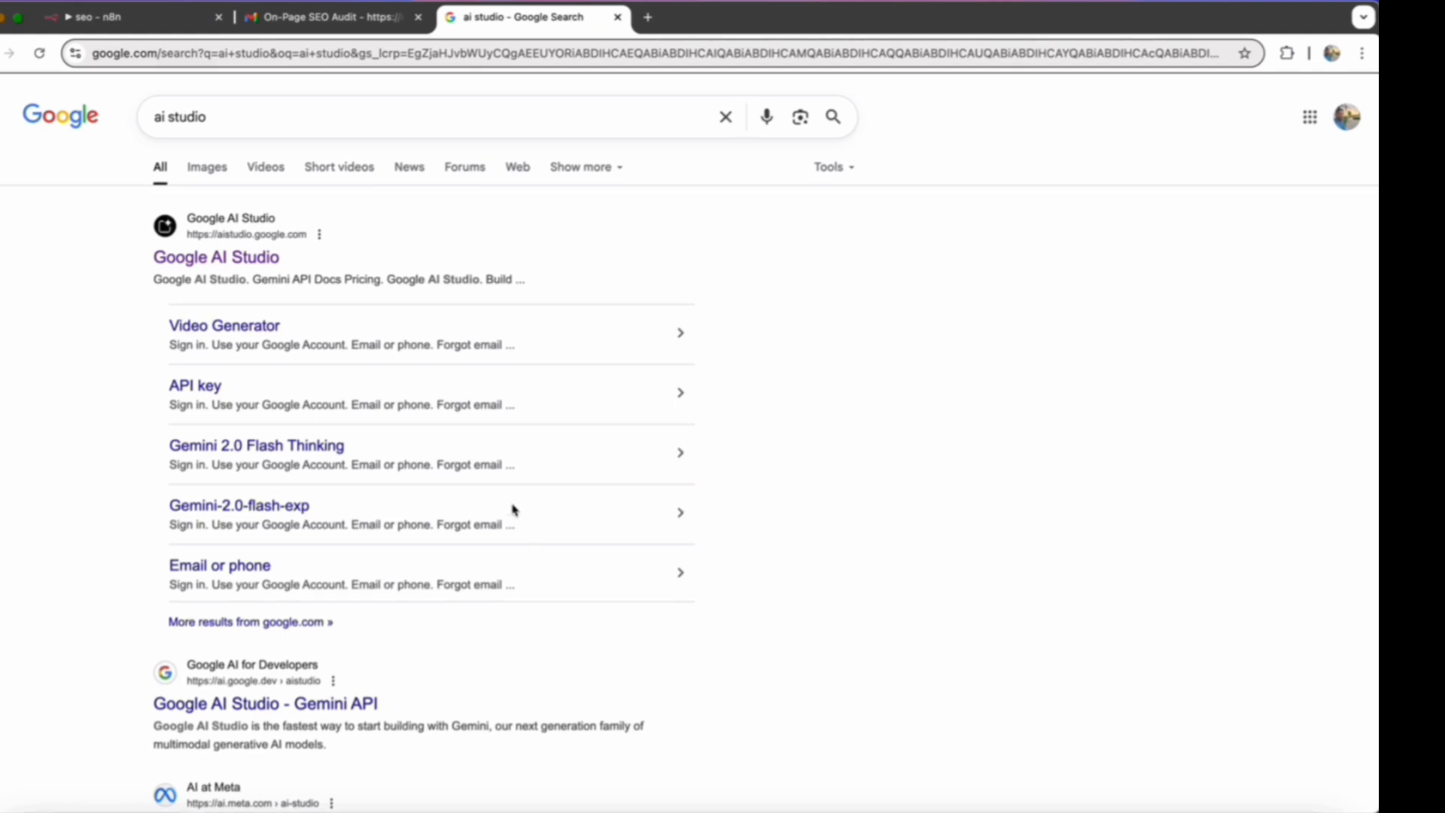
- Open Google AI Studio's API Keys page from the search results and copy the API key of the neightn project
left_click(206, 263)
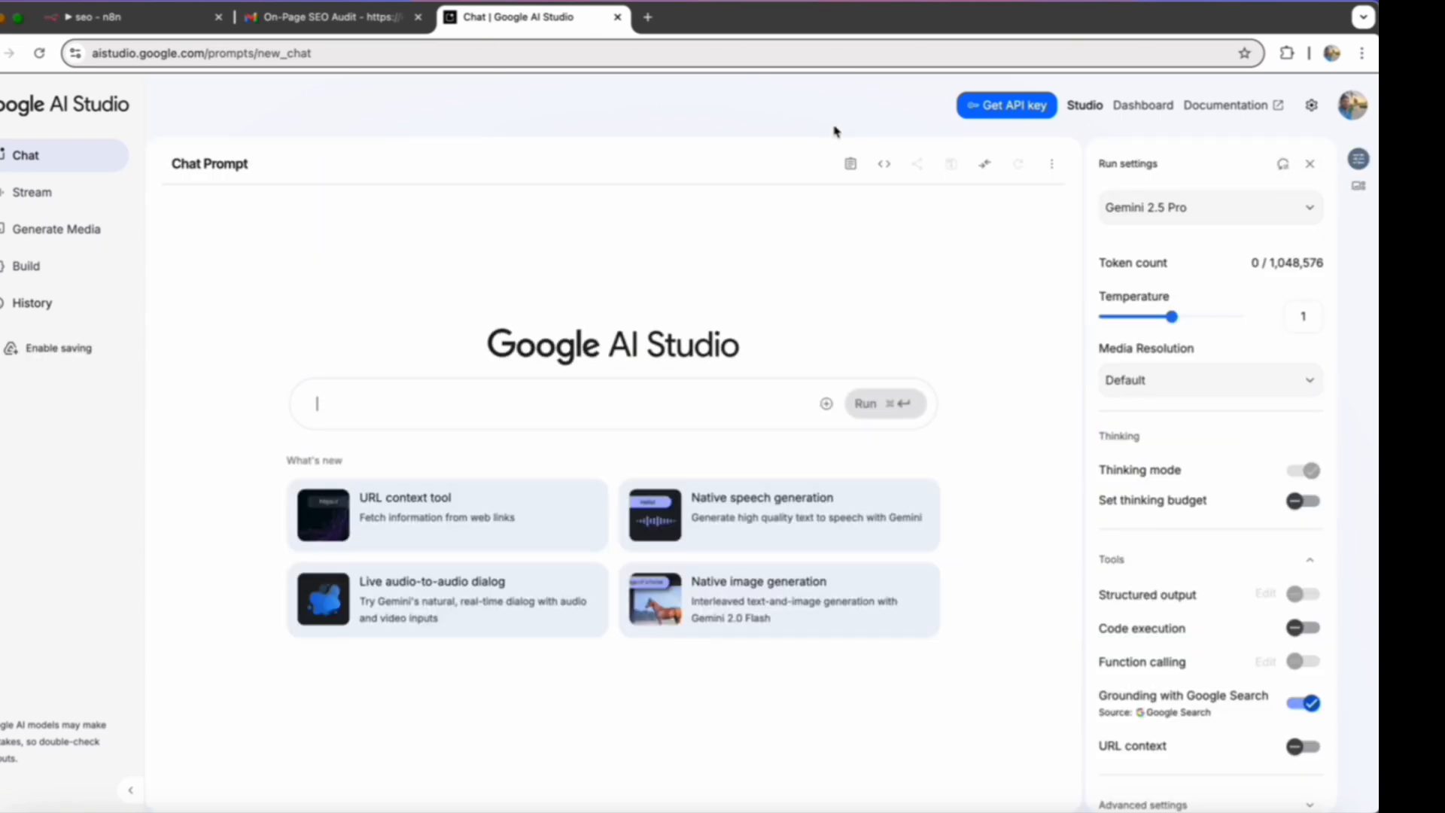
left_click(993, 112)
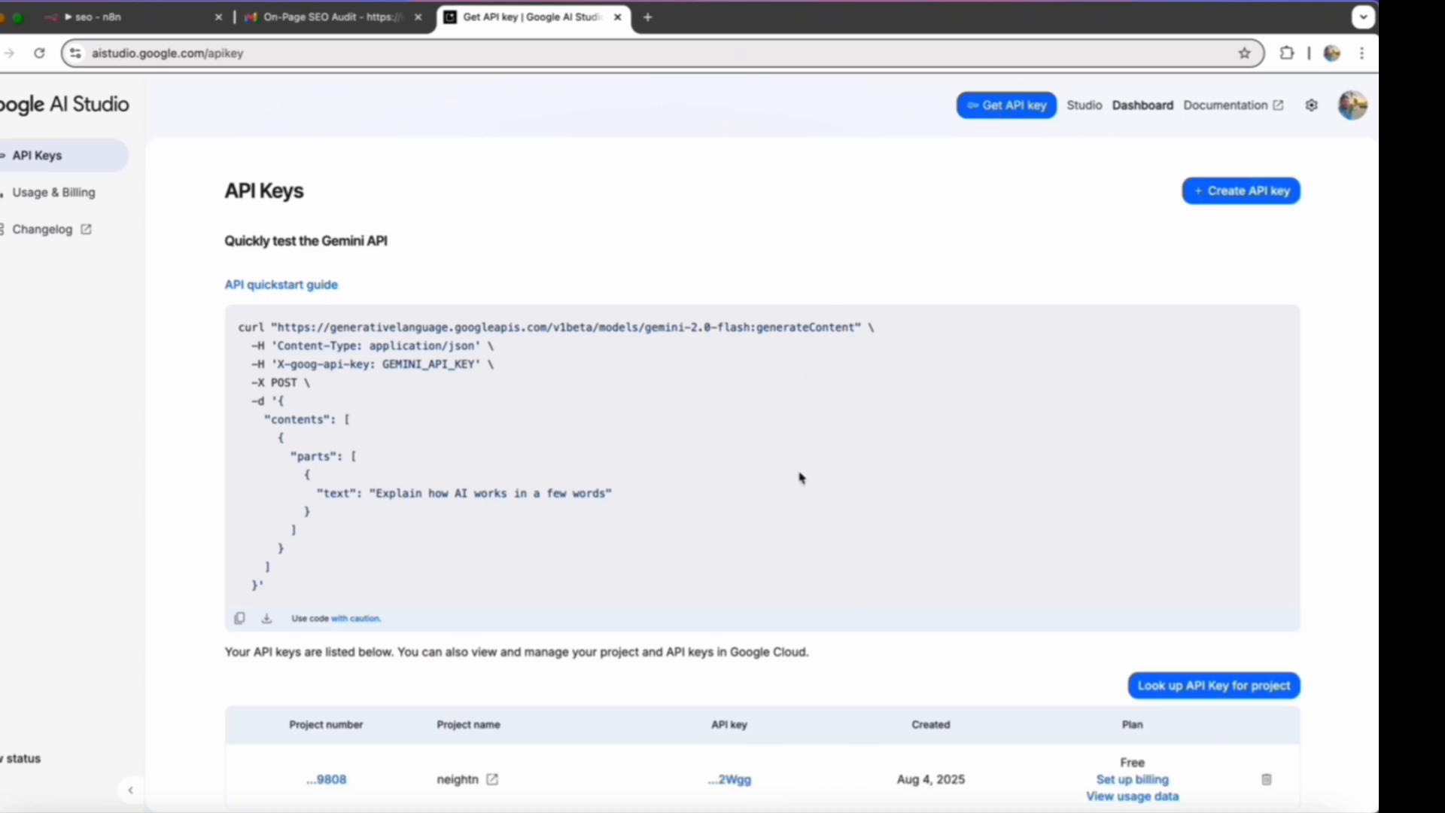
scroll(799, 478, "down", 3)
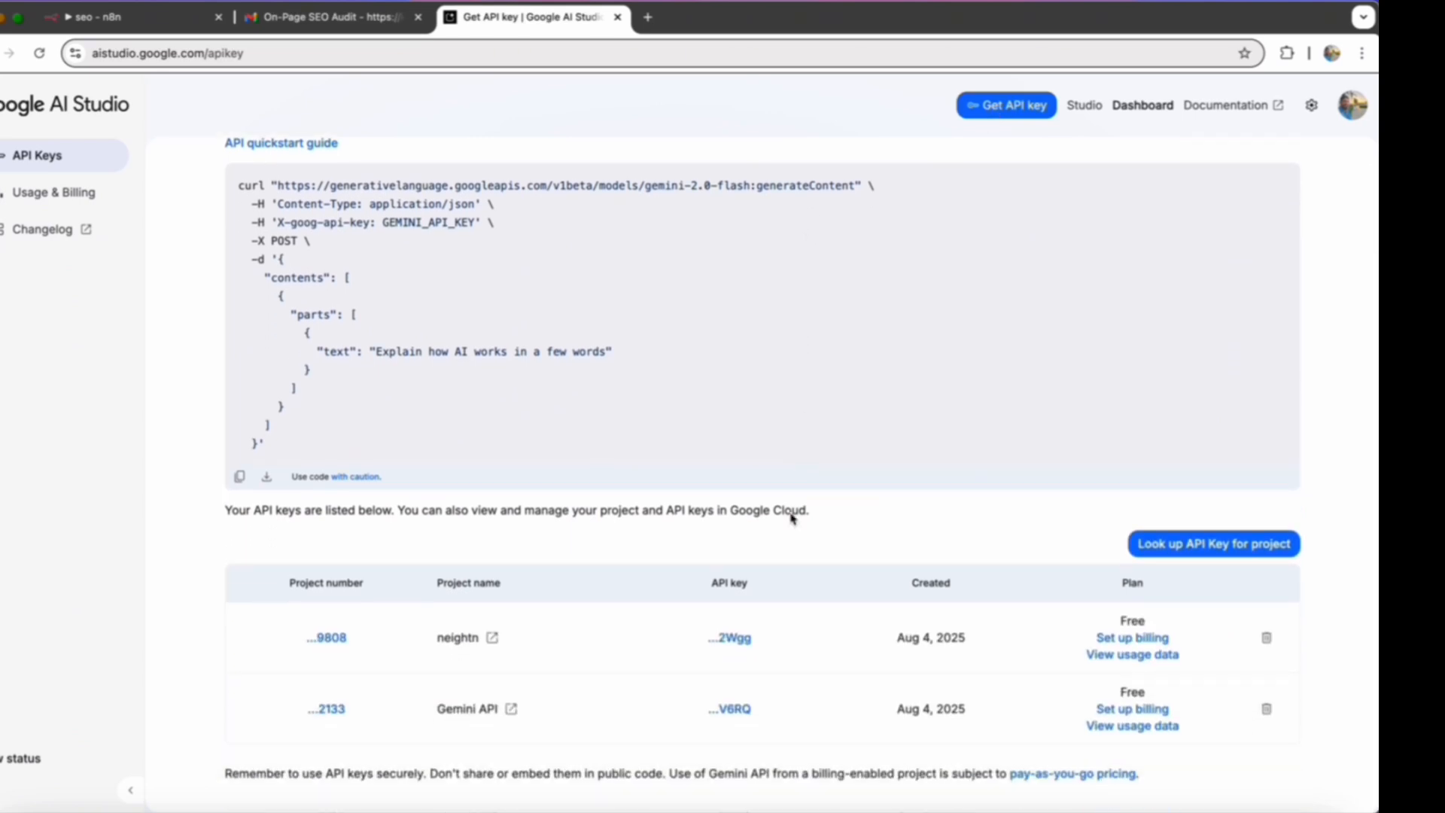
left_click(739, 644)
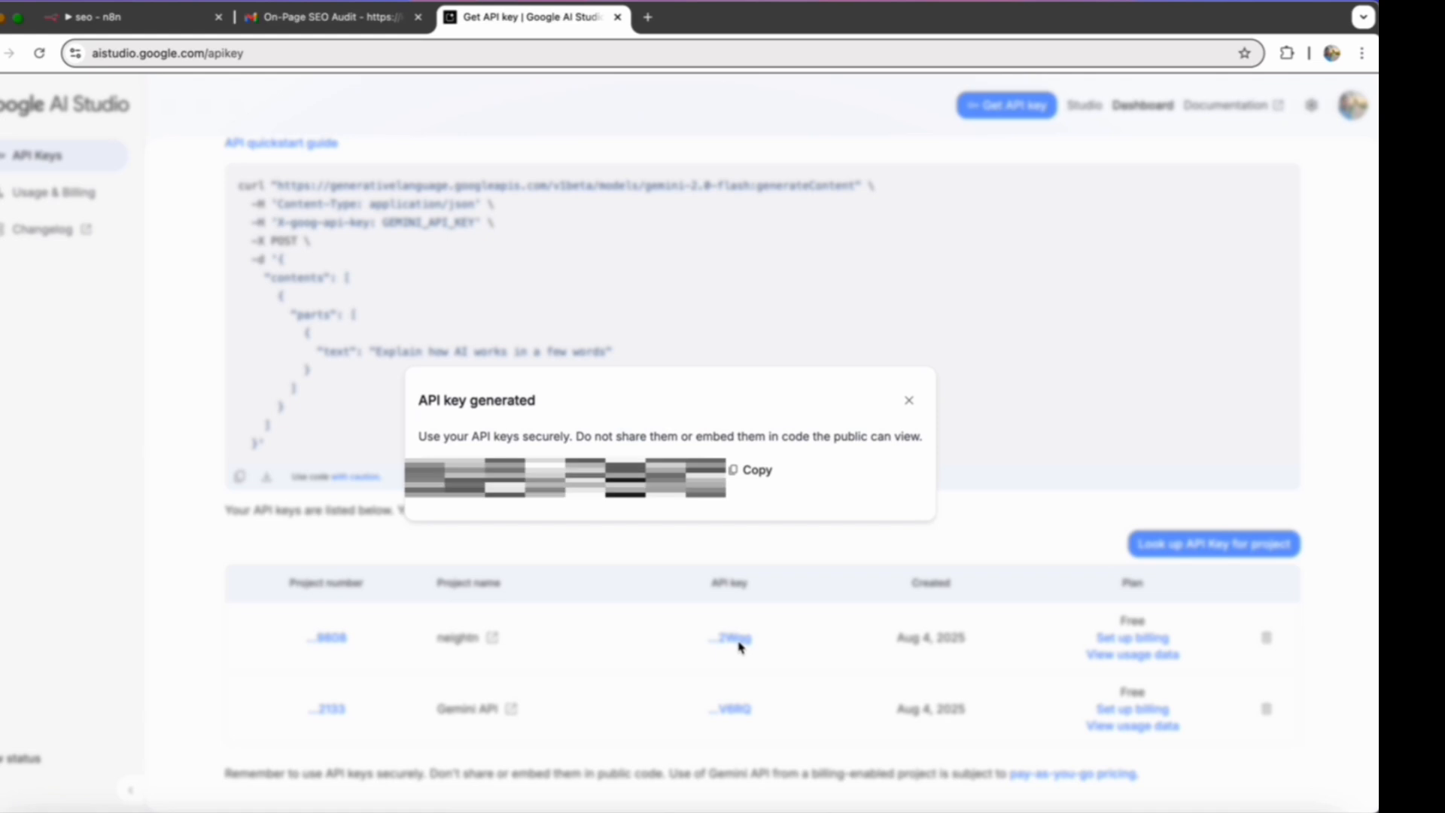
left_click(758, 471)
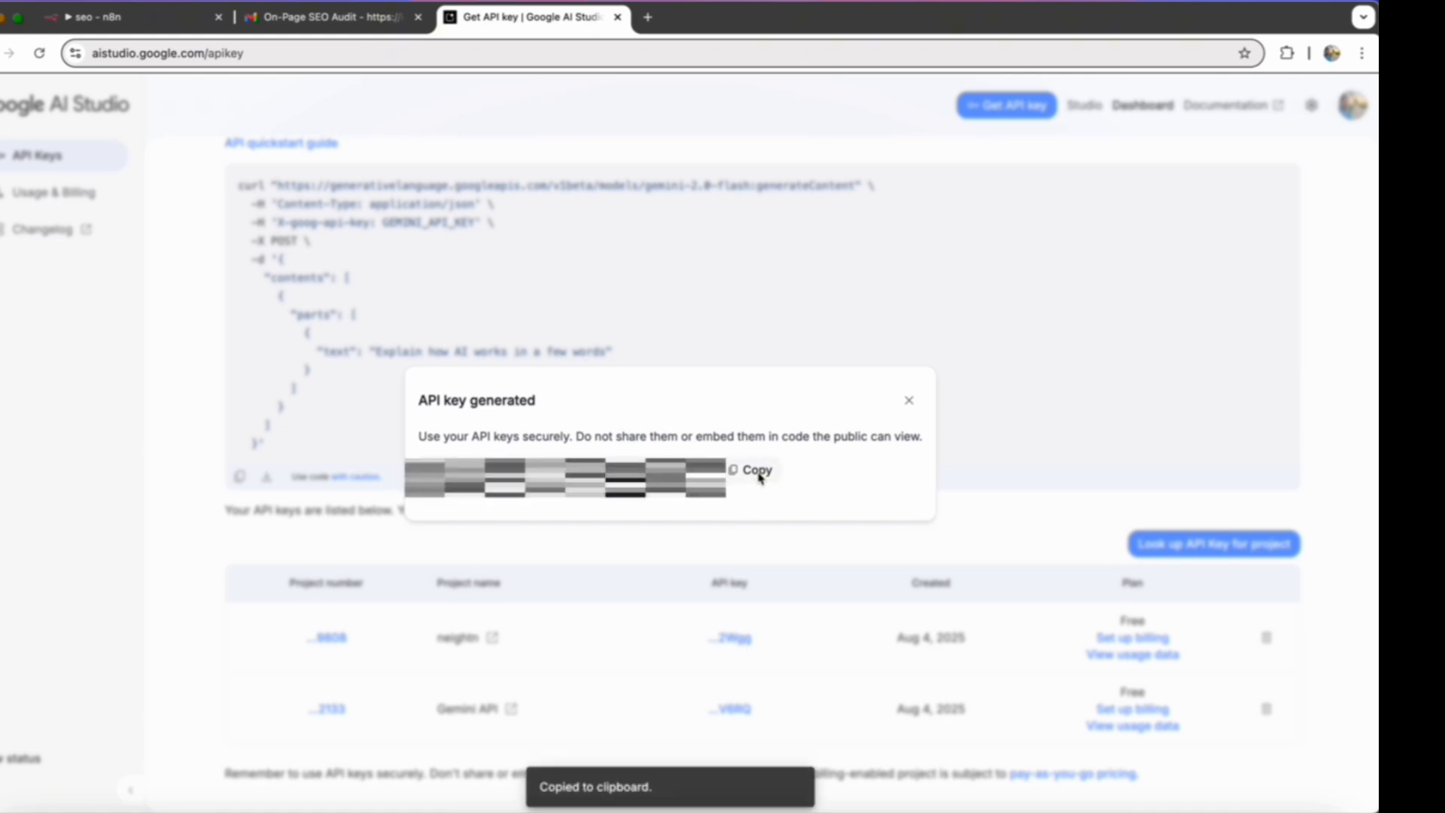
left_click(909, 399)
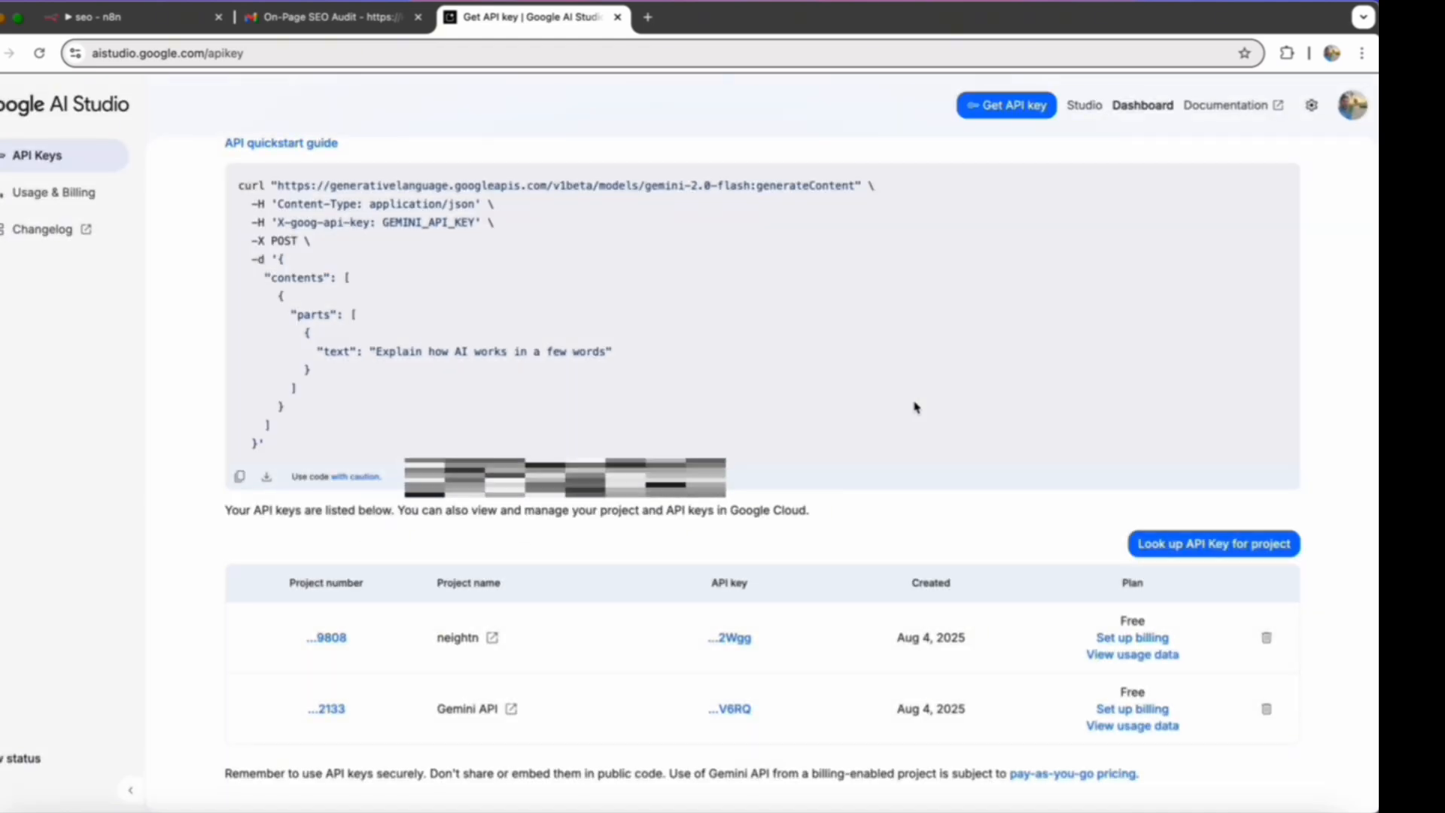